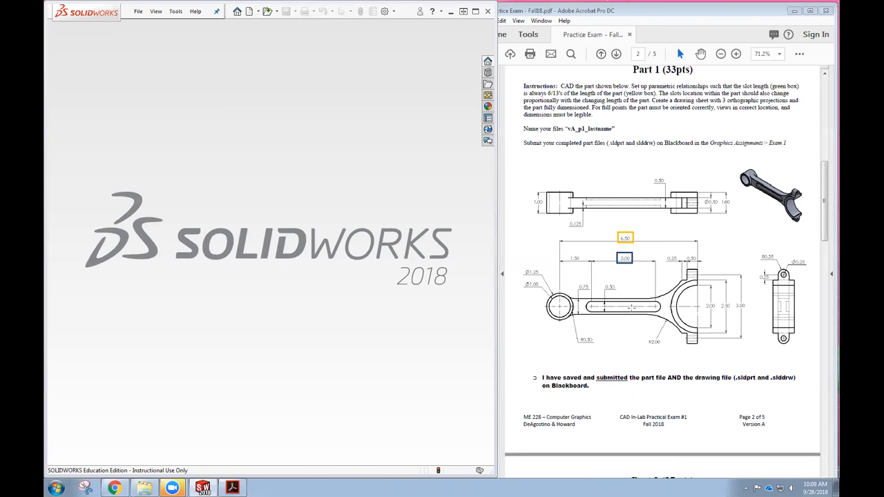
Step: Put the exam PDF away, maximize SOLIDWORKS, and create a new part with its units set to IPS
left_click_drag(608, 10, 607, 1)
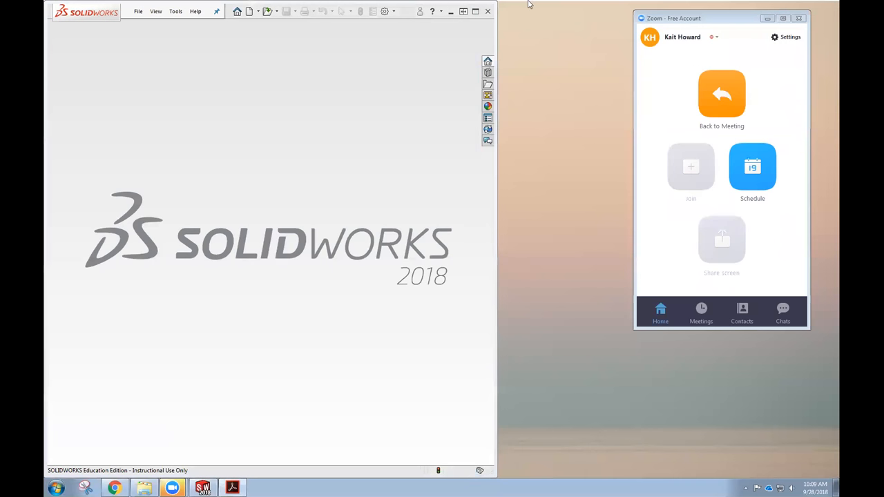
left_click(477, 12)
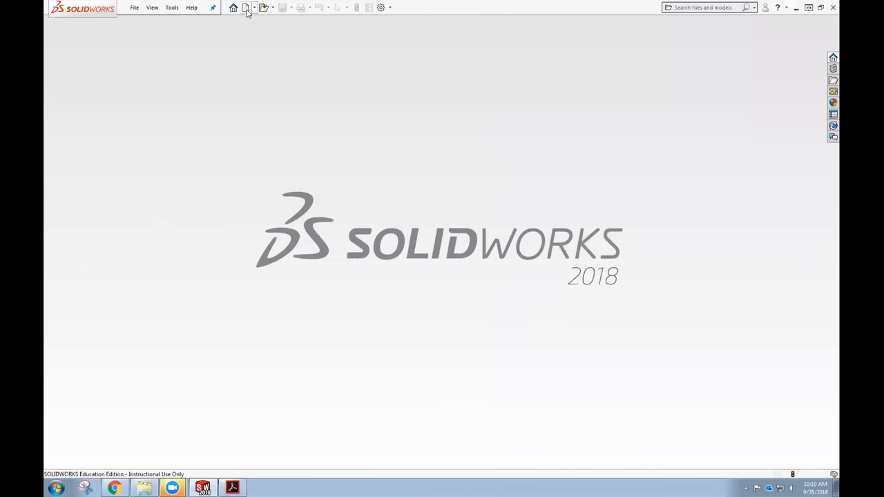
left_click(245, 8)
left_click(307, 171)
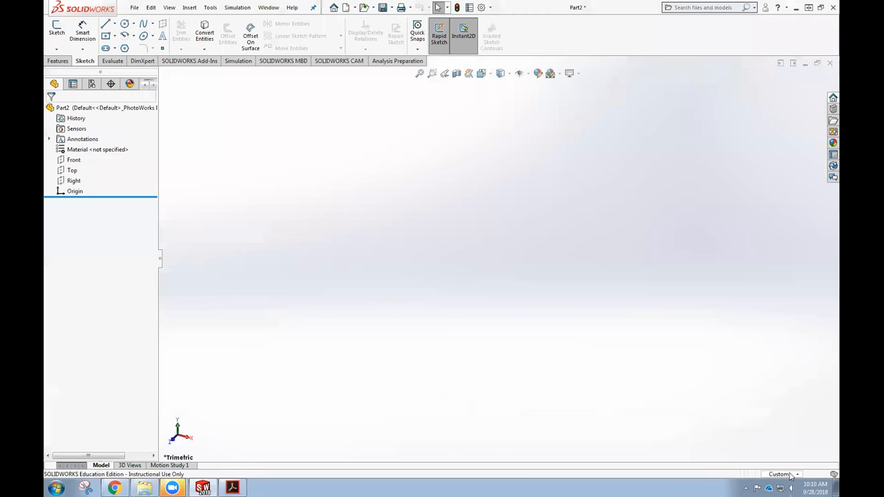
left_click(779, 474)
left_click(778, 435)
Step: Sketch a horizontal straight slot on the Front plane, about 3.55 in between centers and about 0.75 in wide
left_click(62, 36)
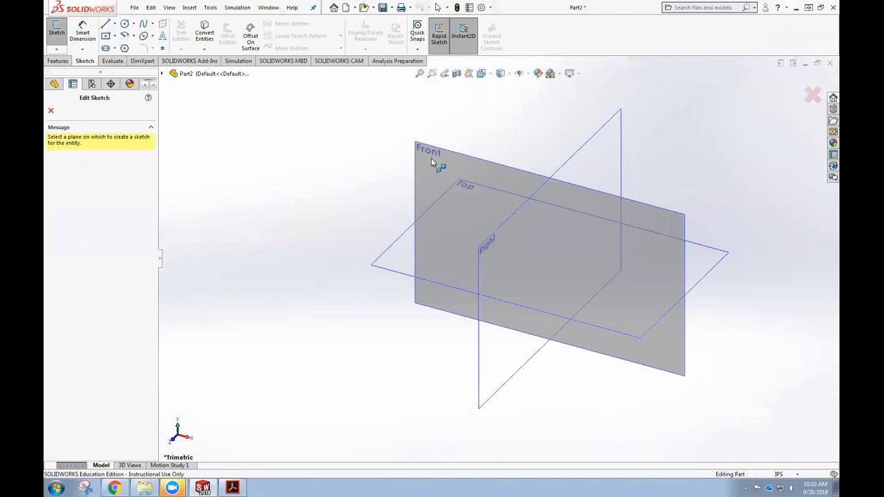
left_click(431, 160)
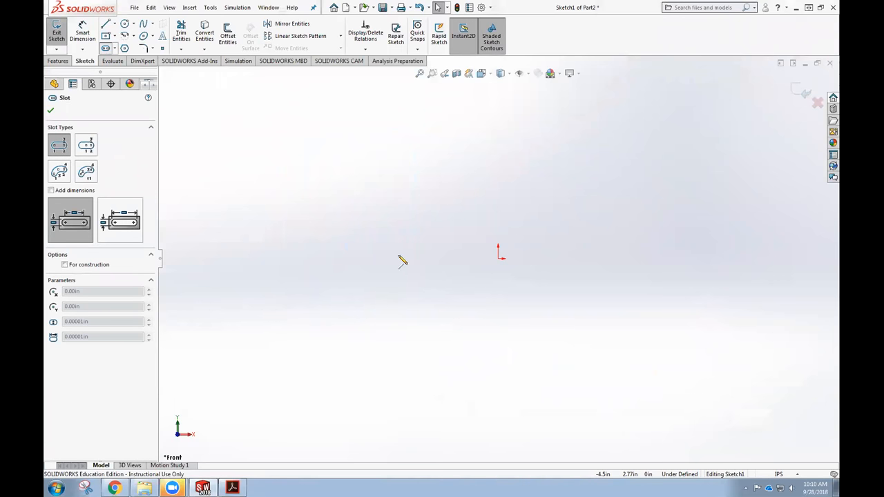
left_click(424, 259)
left_click(670, 259)
left_click(657, 285)
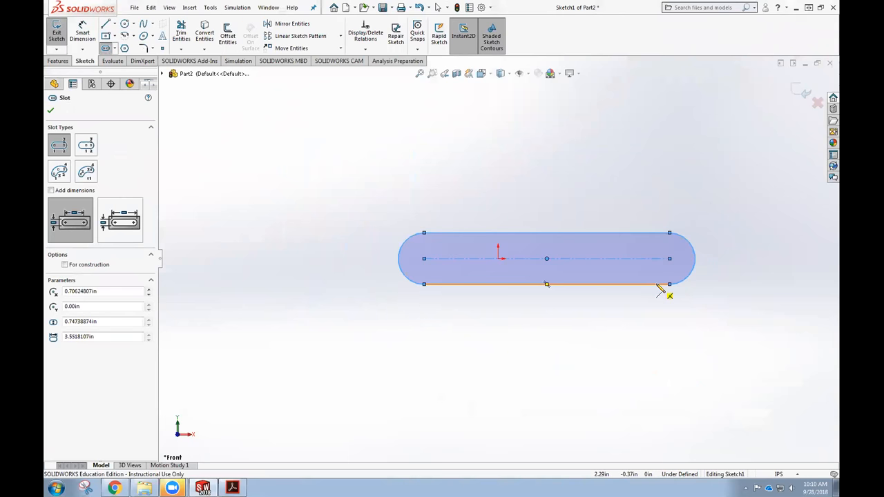
key("Escape")
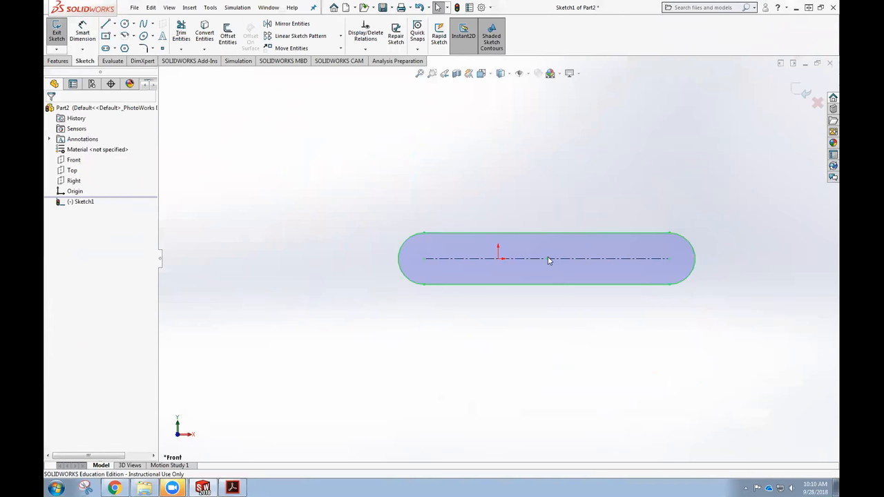
Step: Make the slot's center point coincident with the origin
left_click(546, 259)
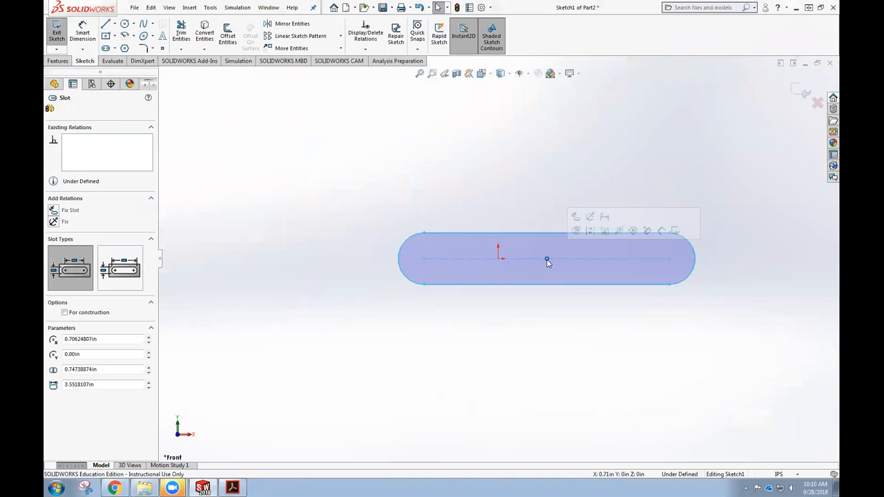
left_click(497, 259, "ctrl")
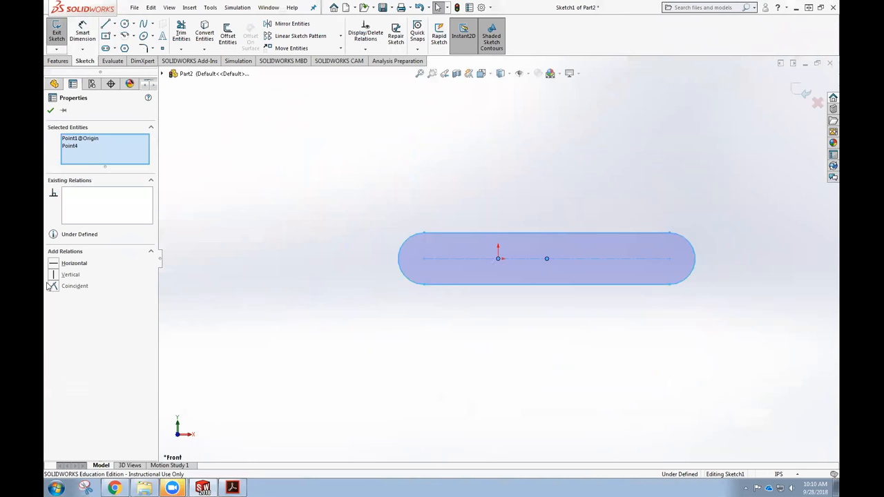
left_click(53, 287)
left_click(347, 261)
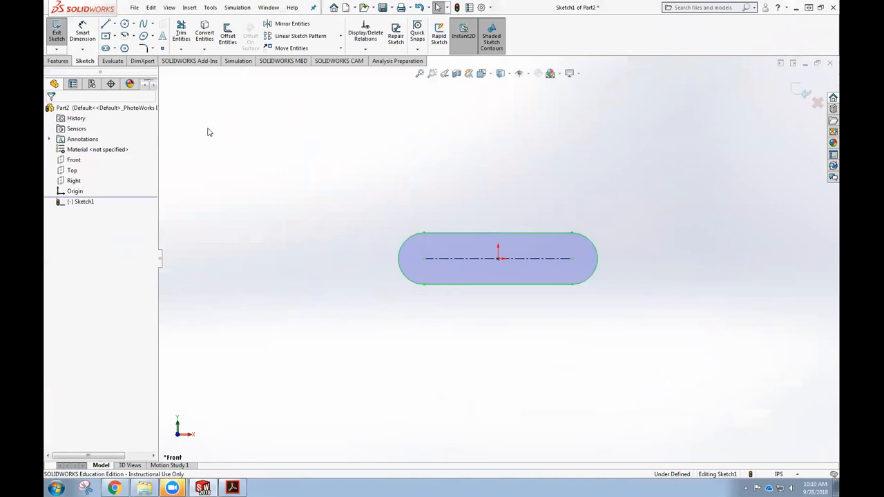
Step: Sketch a center rectangle from the origin around the slot, about 4.21 in wide and about 0.98 in high
left_click(105, 35)
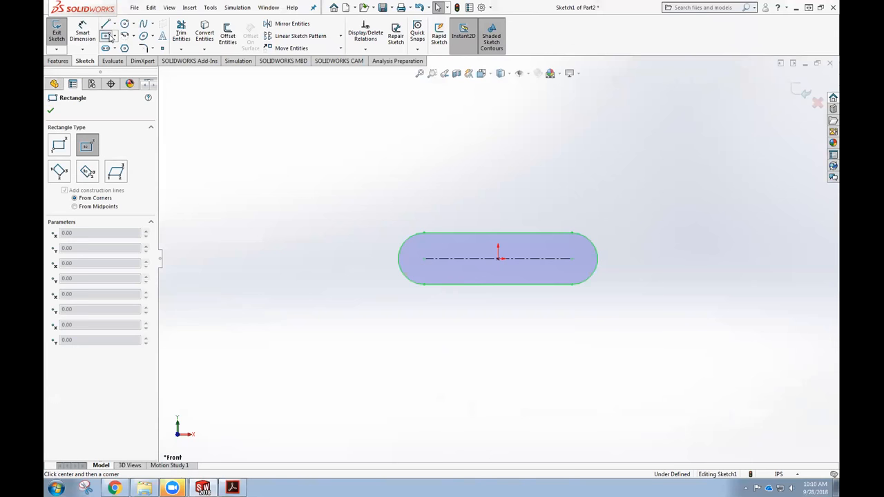
left_click(499, 259)
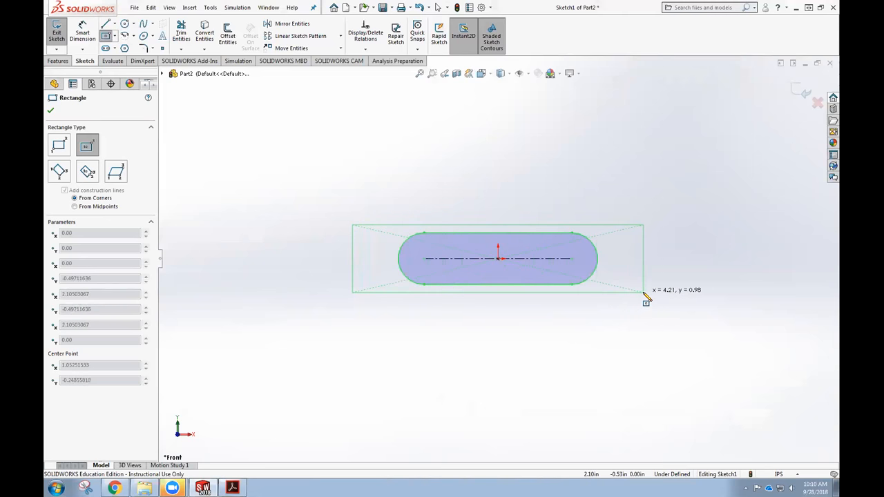
left_click(644, 292)
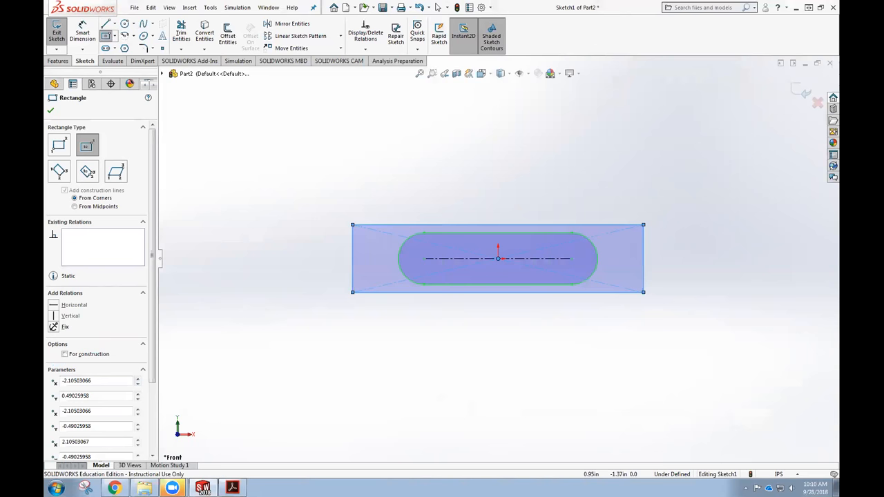
left_click(443, 166)
Step: Sketch two concentric circles centered about 2.77 in left of the origin, level with it, with radii of about 0.93 and 0.57 in
left_click(124, 24)
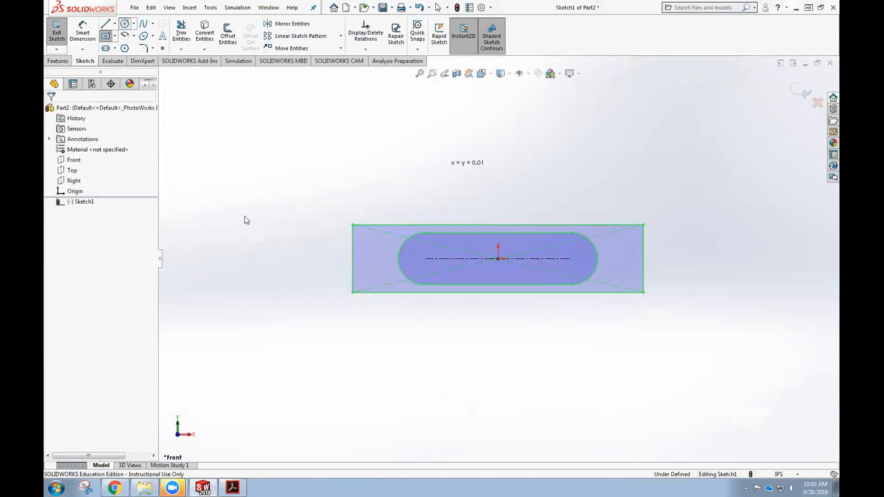
left_click(307, 259)
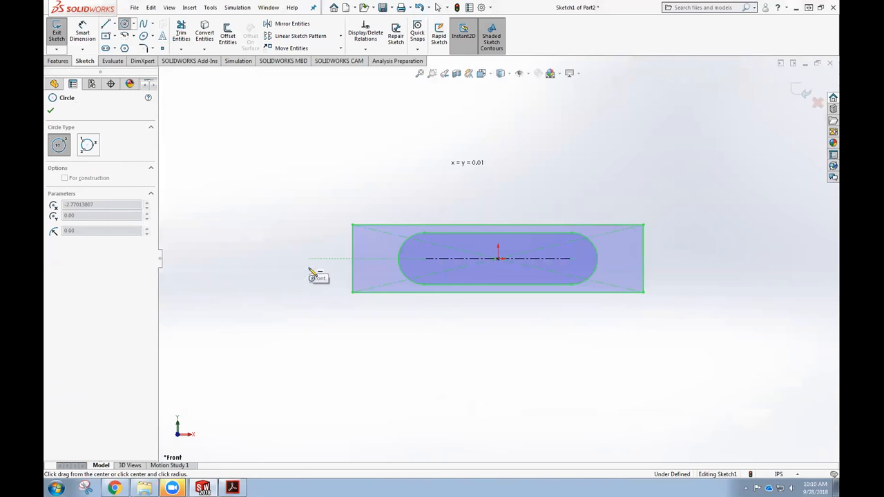
left_click(327, 324)
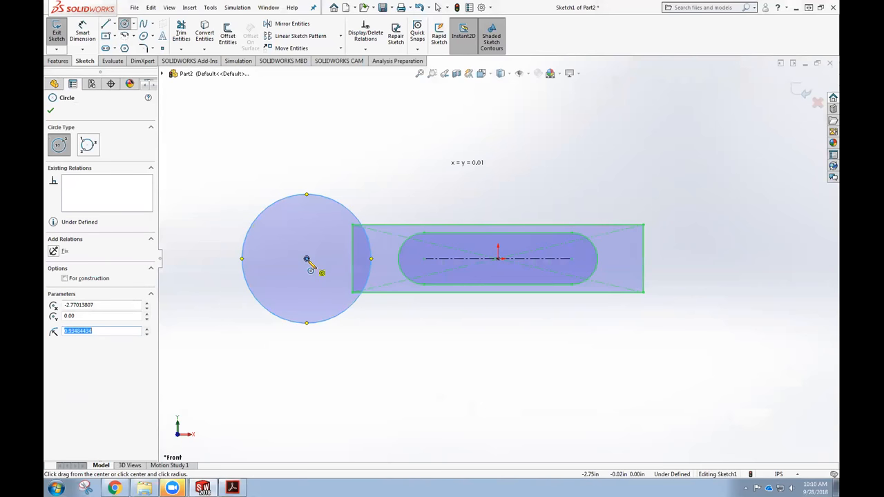
left_click(307, 259)
left_click(321, 295)
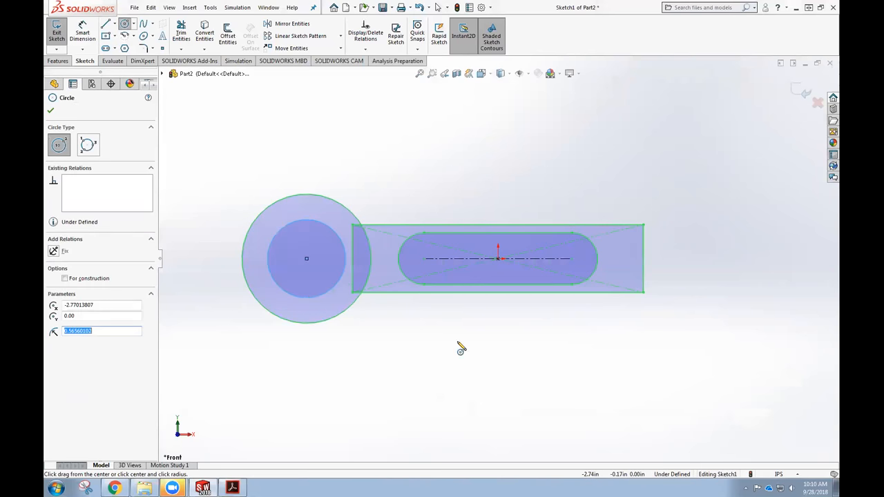
Step: Sketch two concentric circles centered about 2.78 in right of the origin, level with it, with radii of about 1.10 and 0.83 in
left_click(659, 259)
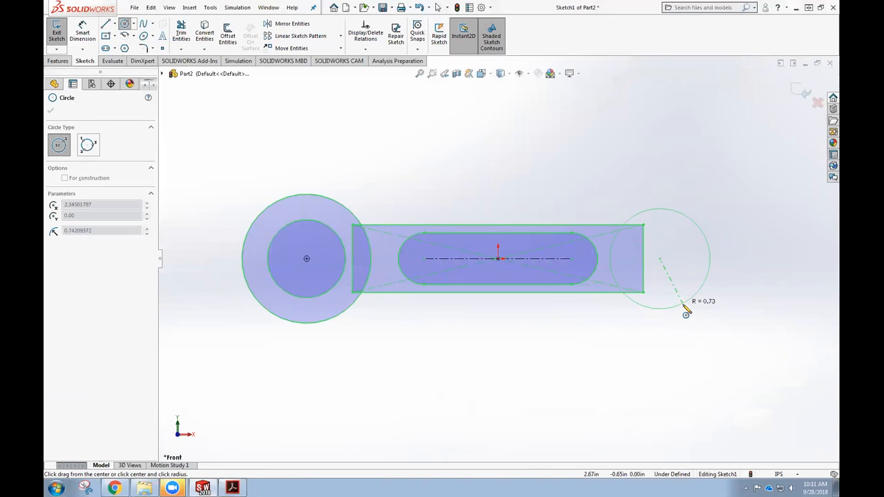
key("Escape")
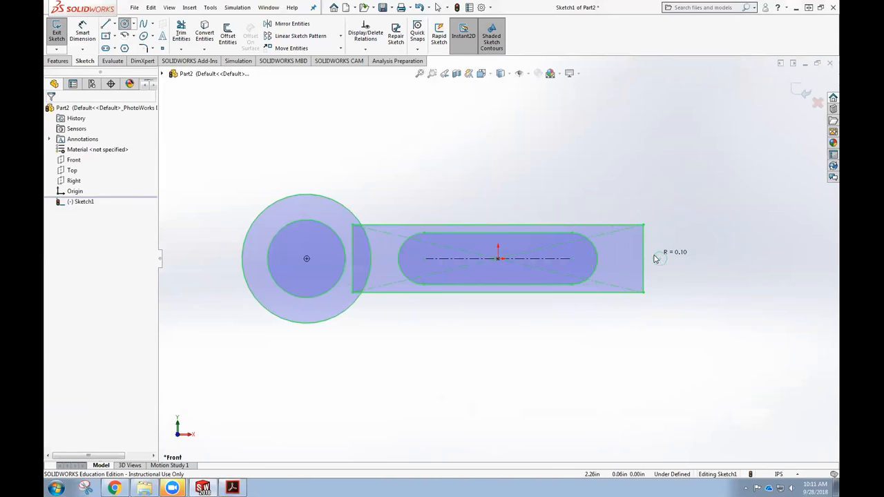
left_click(125, 24)
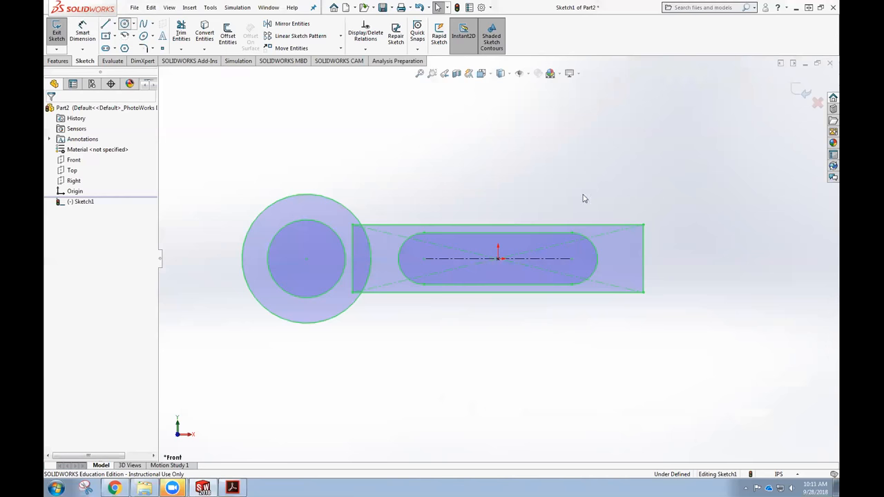
left_click(690, 259)
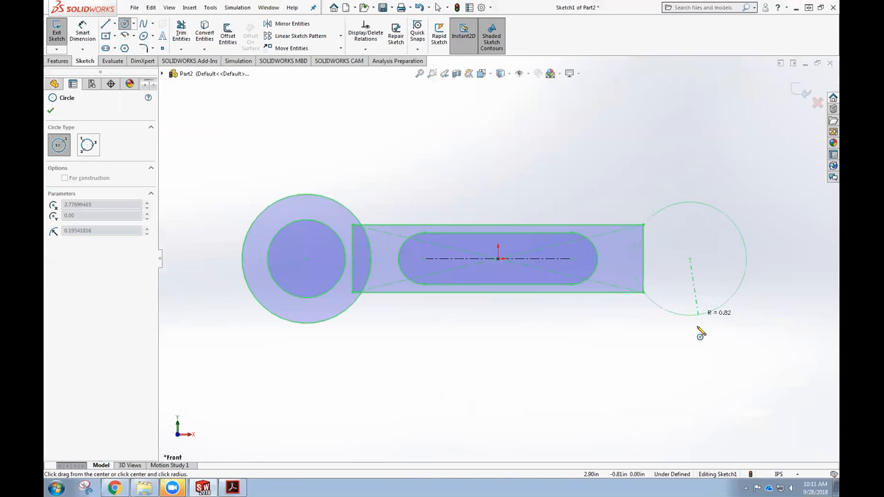
left_click(700, 334)
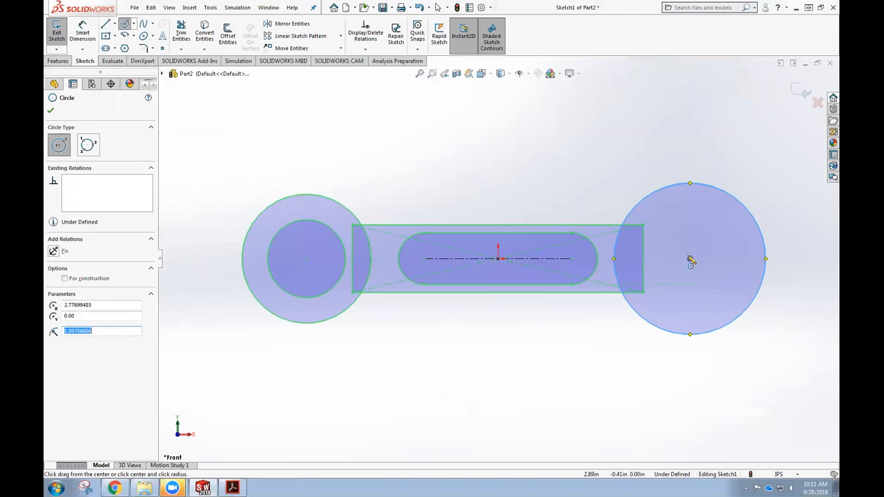
left_click(690, 259)
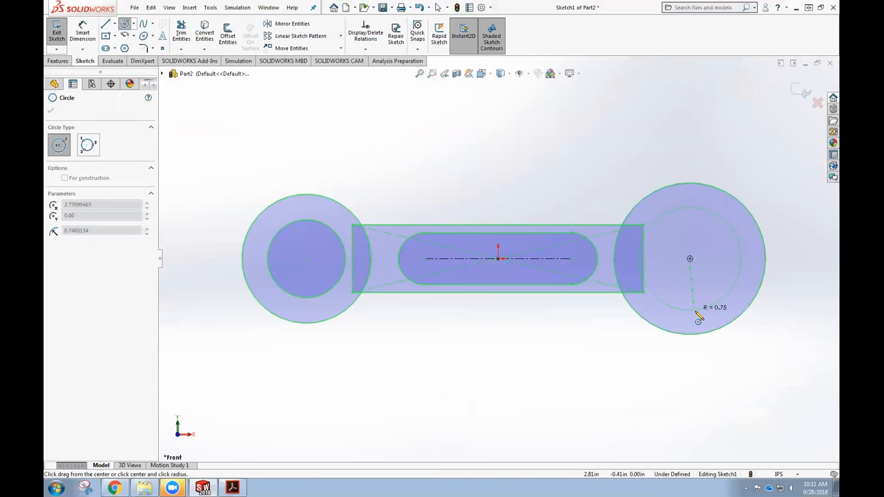
left_click(699, 315)
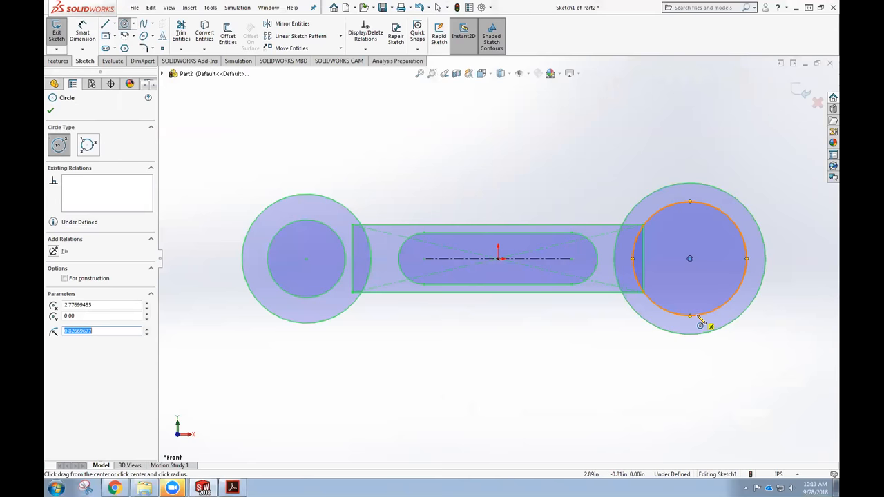
left_click(52, 112)
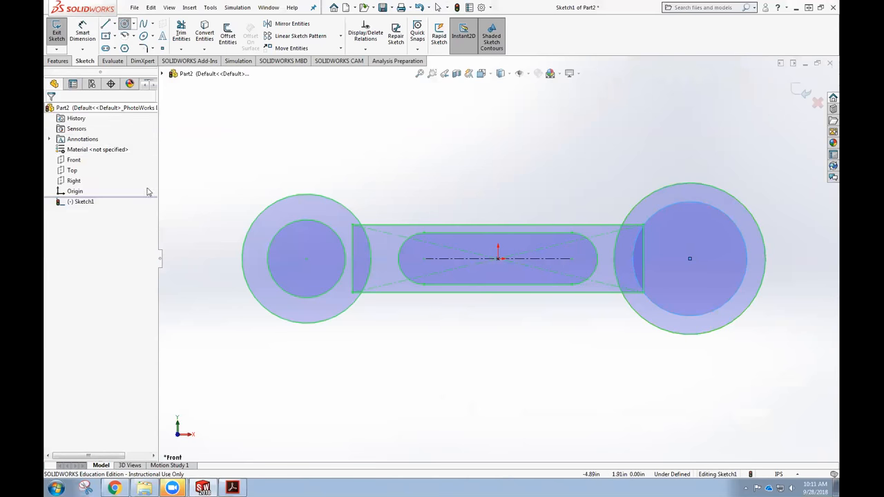
Step: Draw a horizontal line between the centers of the left and right circles and convert it to construction geometry
left_click(115, 25)
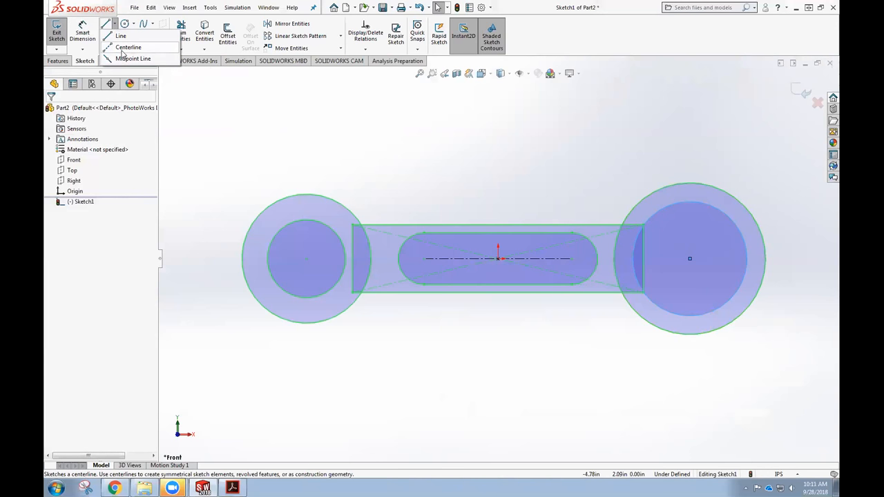
left_click(121, 36)
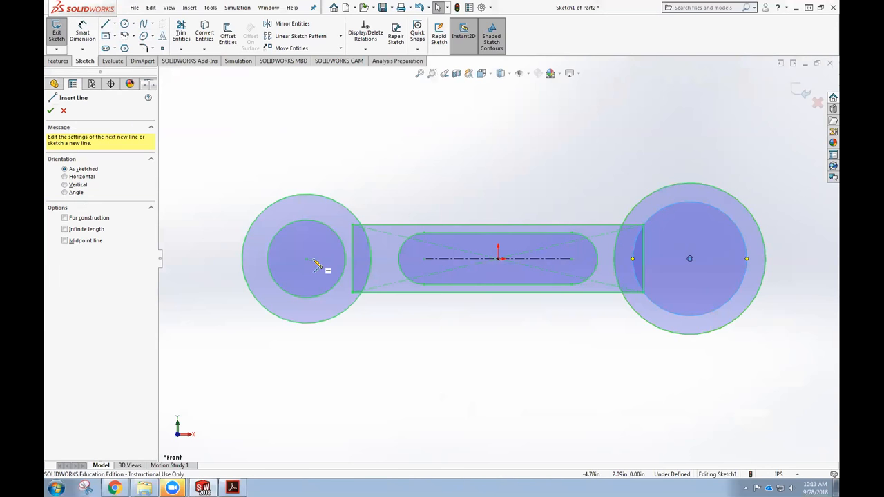
left_click(306, 259)
left_click(689, 259)
key("Escape")
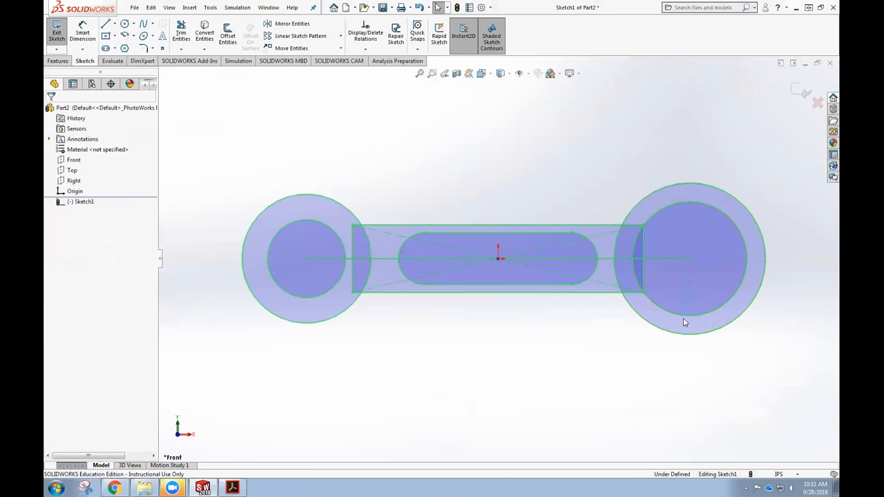
left_click(671, 259)
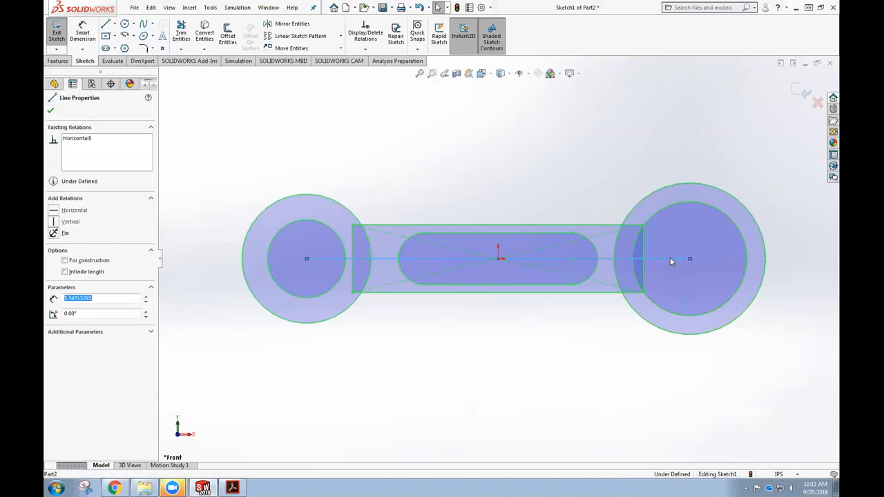
right_click(670, 259)
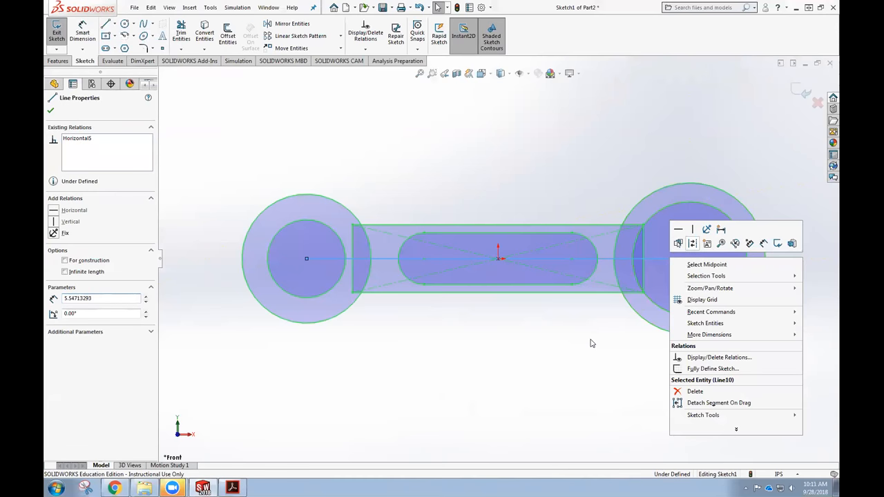
left_click(692, 244)
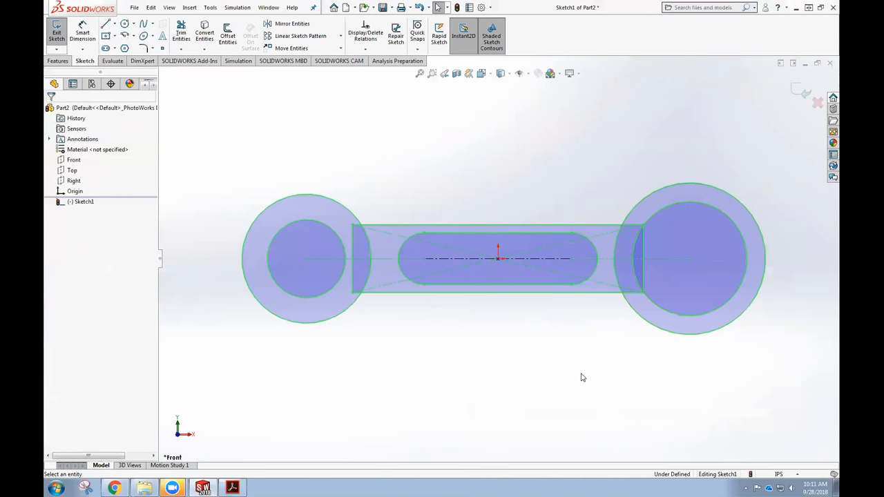
Step: From the top of the right outer circle, sketch a stepped line chain: about 0.33 in up, 0.4 left, 0.26 down and 0.3 left
left_click(105, 24)
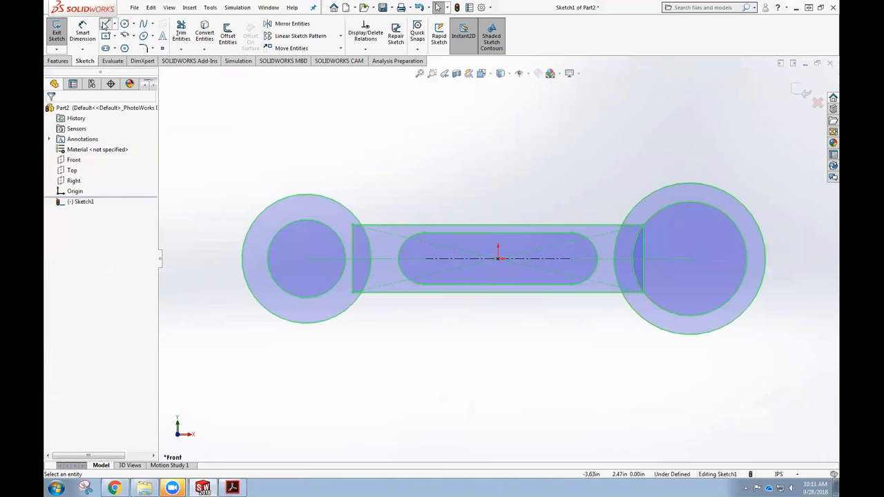
left_click(689, 184)
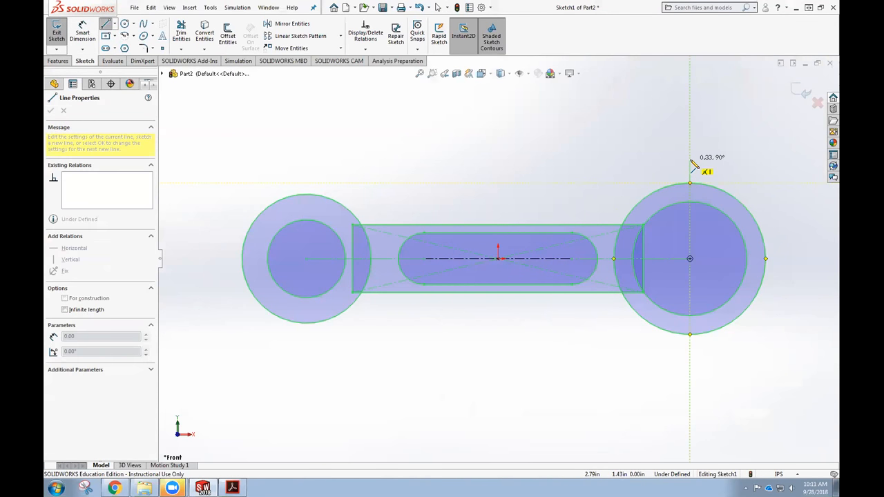
left_click(689, 160)
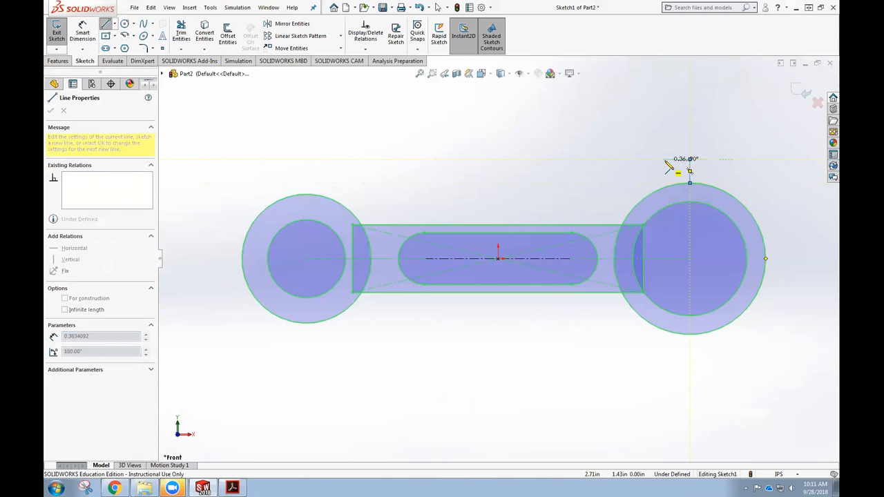
left_click(662, 160)
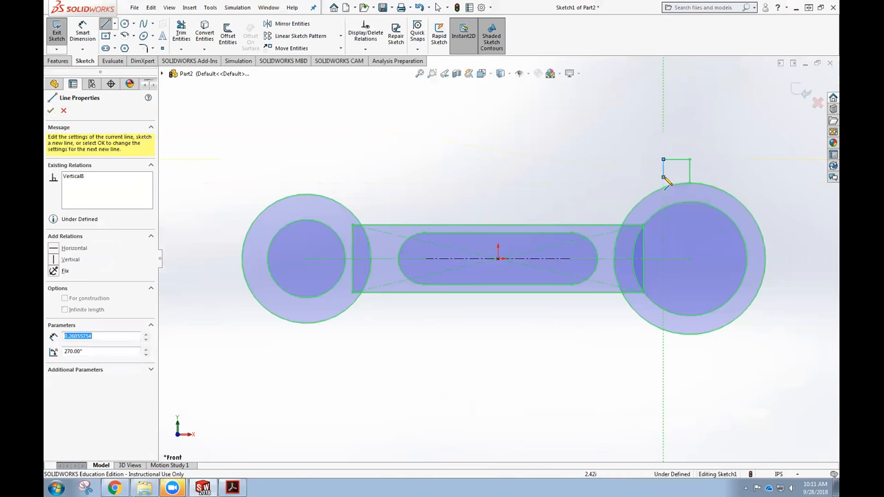
left_click(644, 178)
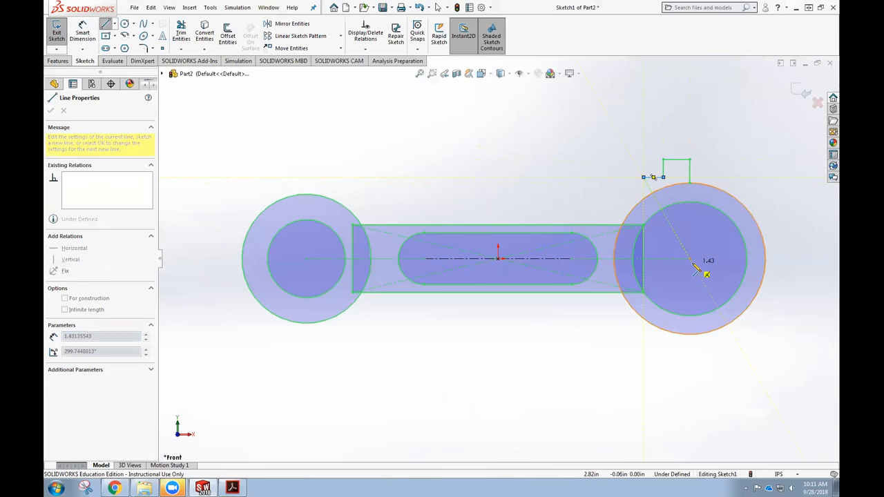
key("Escape")
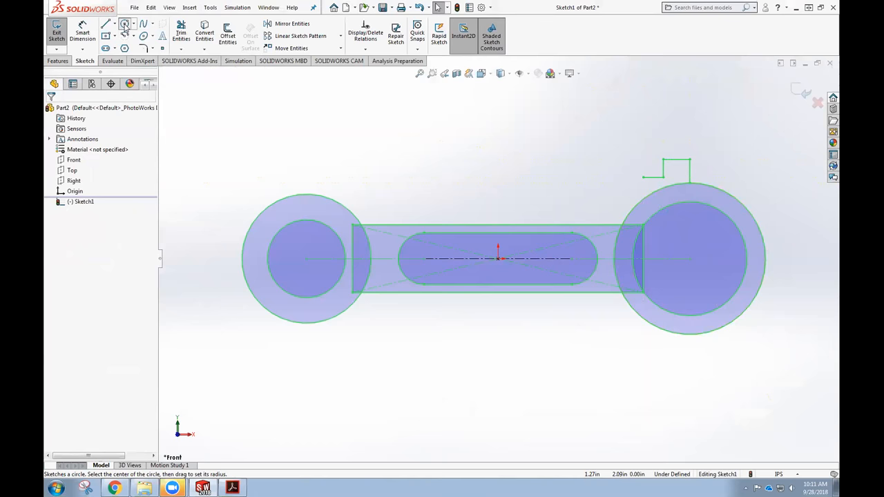
left_click(124, 24)
left_click(583, 171)
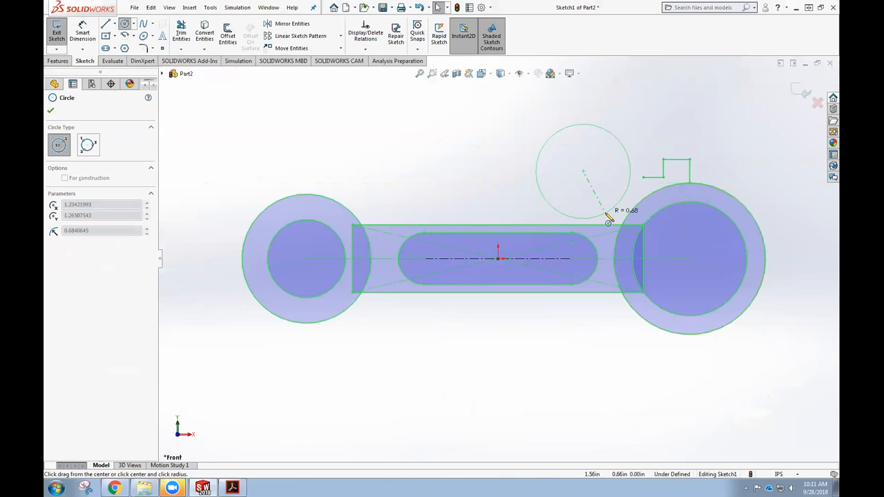
left_click(571, 217)
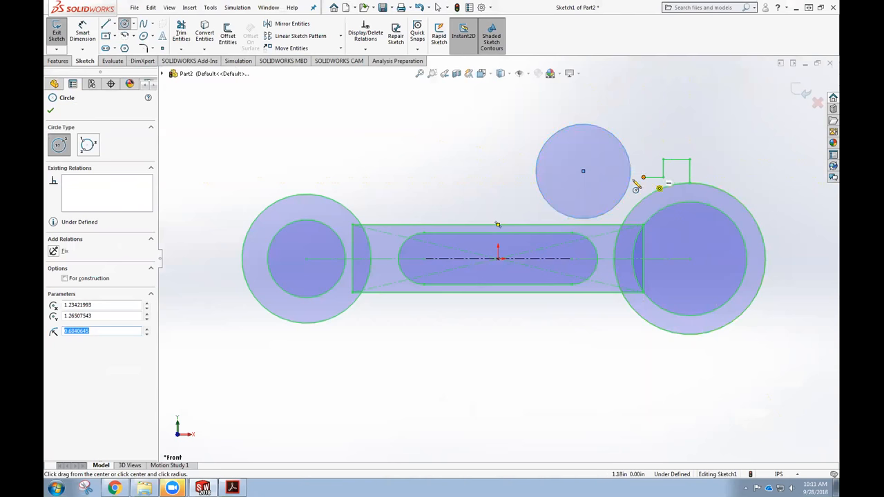
key("Delete")
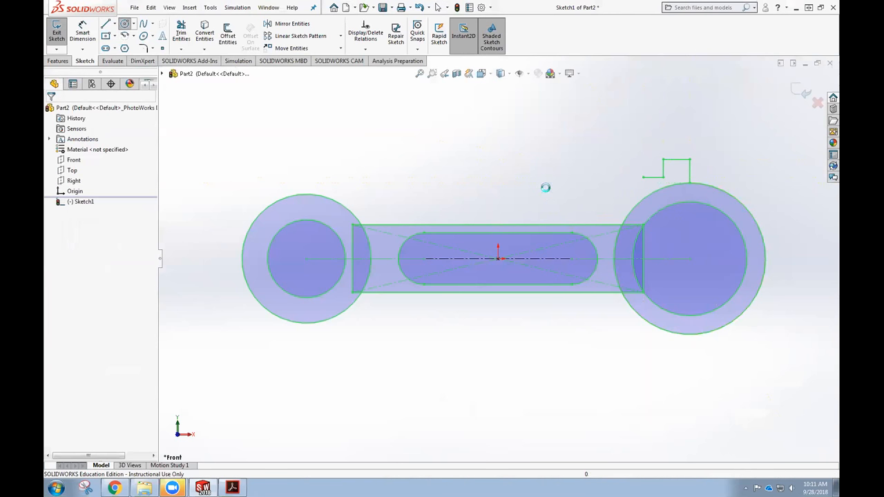
Step: Draw a 3-point arc from the free end of the stepped lines down to the rectangle's upper edge, curving inward like a fillet
left_click(129, 38)
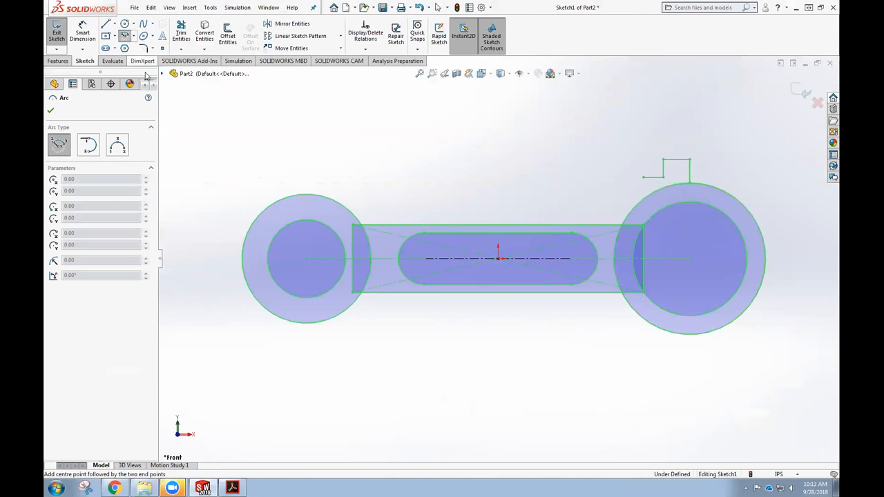
left_click(118, 145)
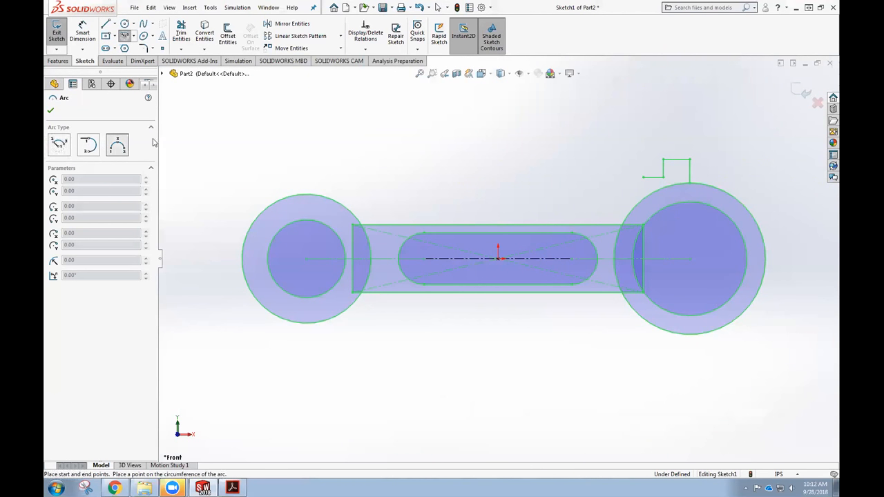
left_click(643, 180)
left_click(573, 225)
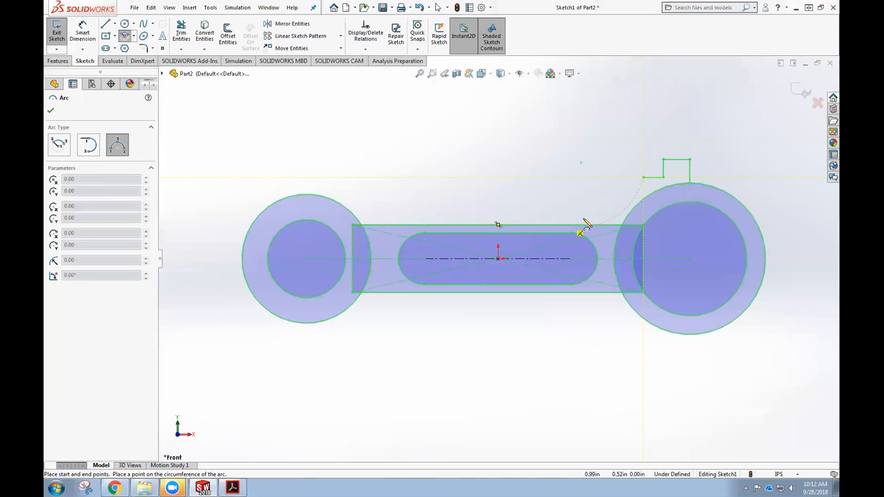
left_click(617, 213)
key("Escape")
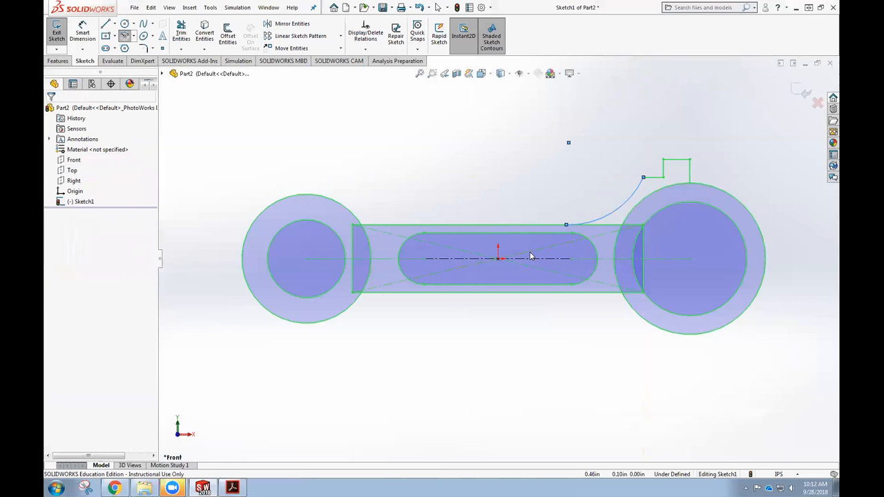
key("Escape")
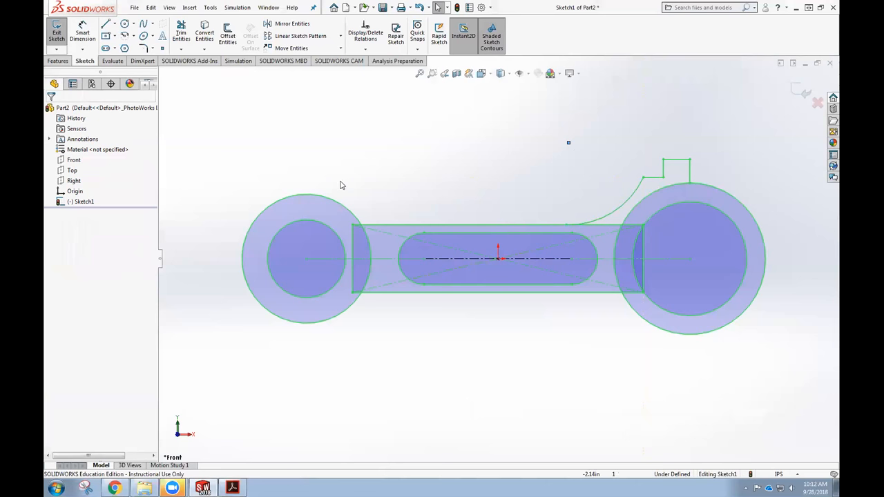
left_click(126, 36)
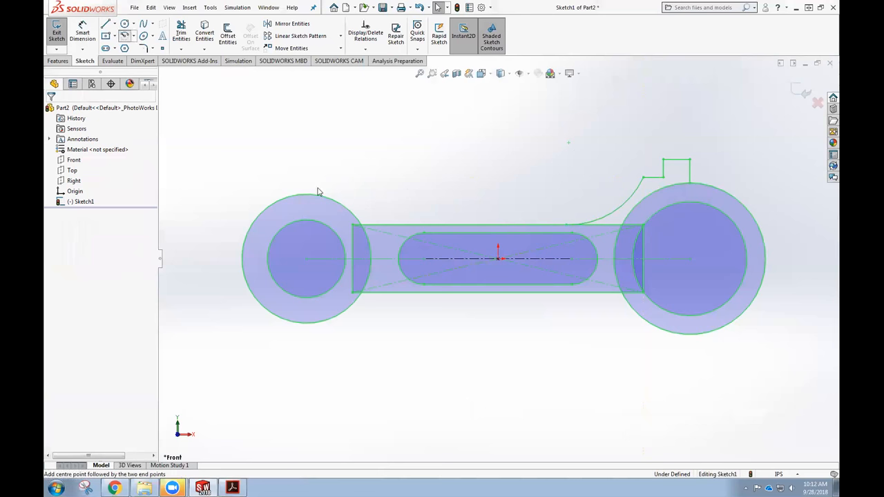
left_click(337, 202)
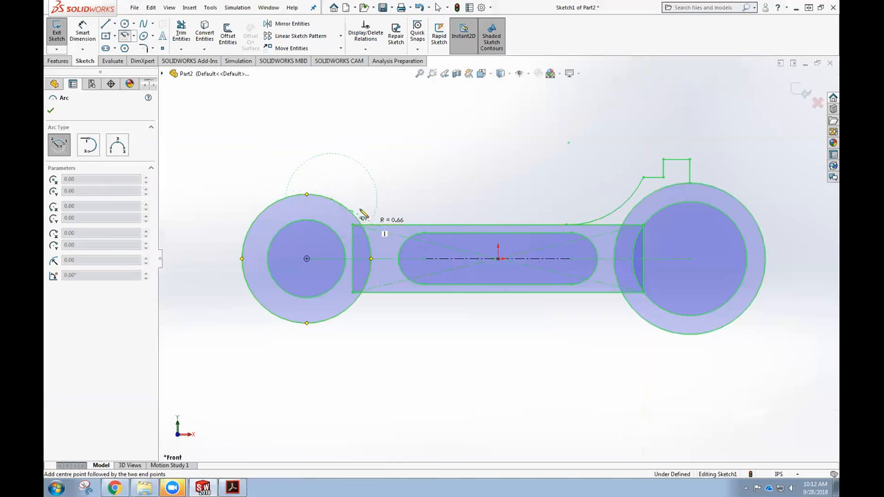
key("Escape")
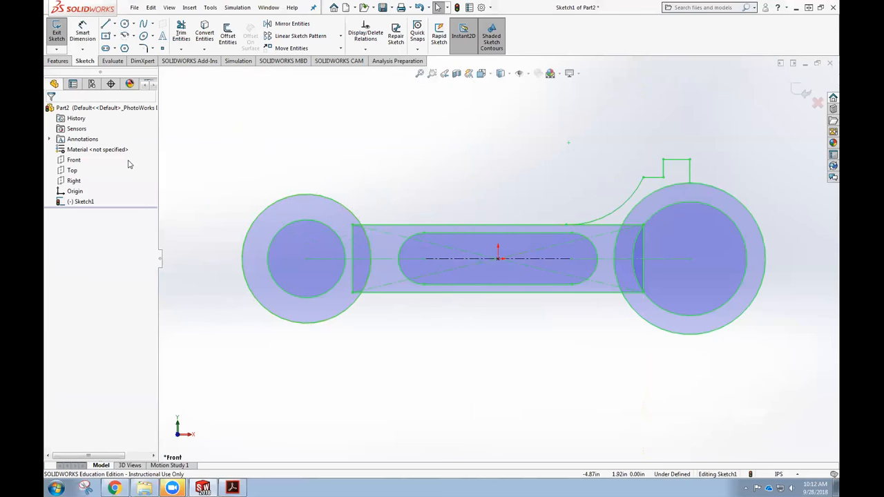
Step: Draw a 3-point arc with a radius of about 1.01 in from the left outer circle to the rectangle's upper edge
left_click(125, 52)
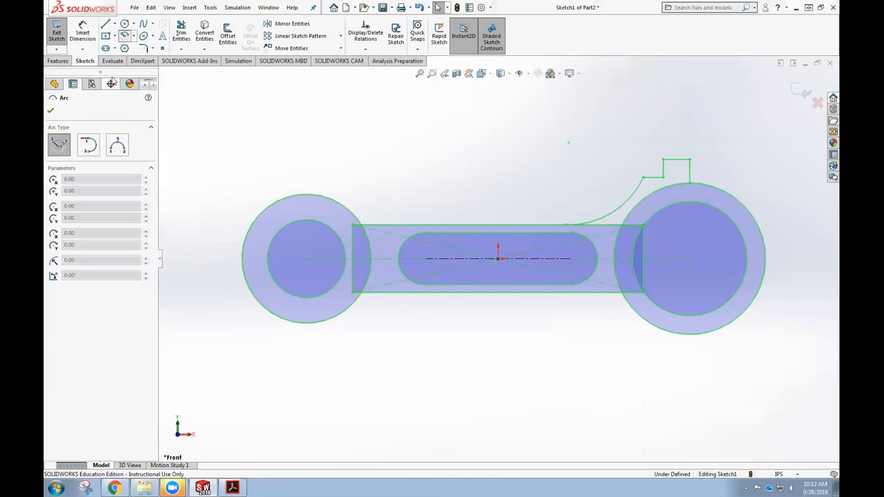
left_click(118, 145)
left_click(345, 207)
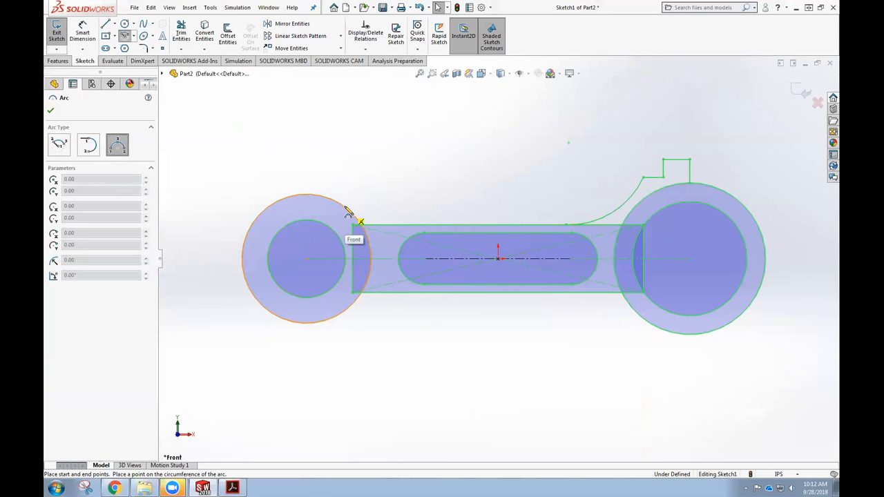
left_click(392, 227)
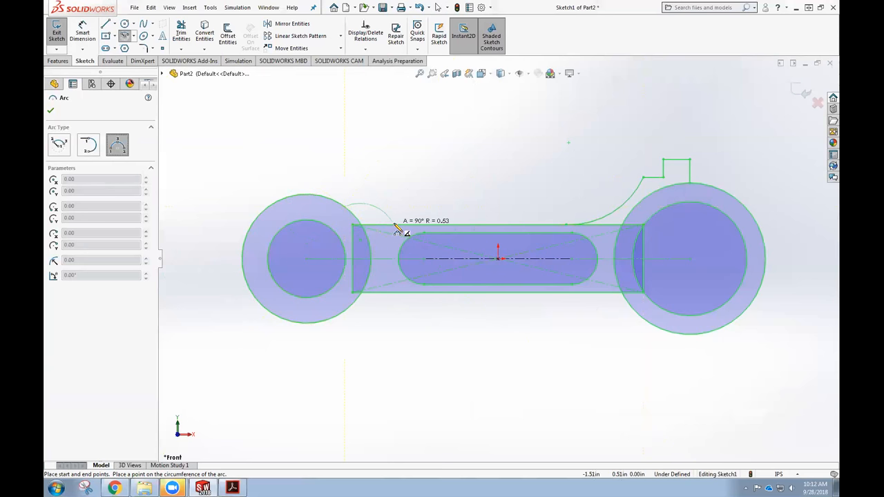
left_click(373, 226)
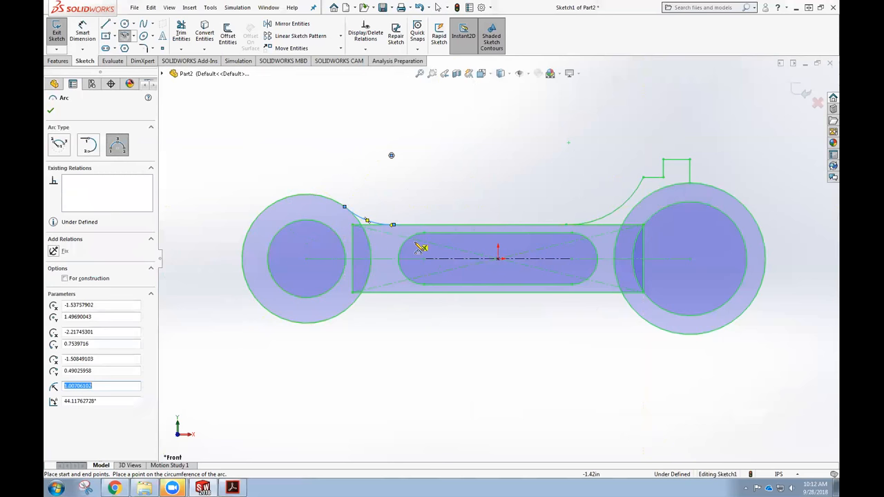
key("Escape")
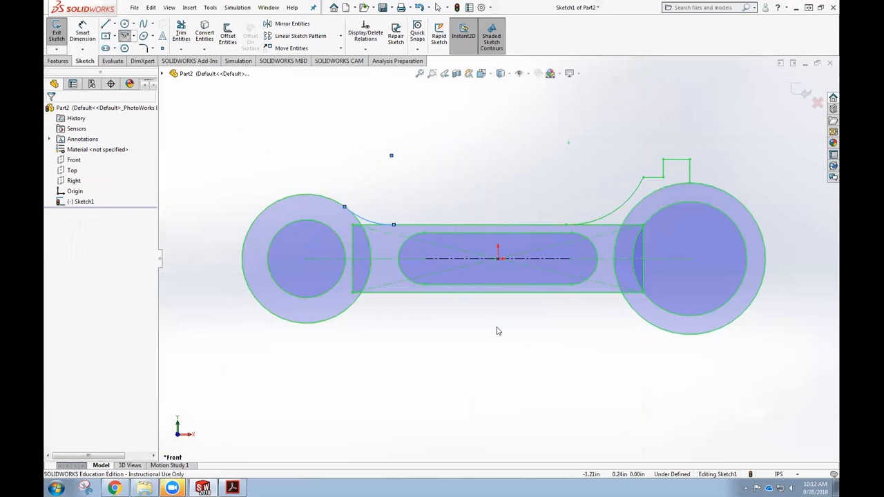
Step: Draw a vertical line across the right outer circle, from its top point to its bottom point
scroll(621, 273, "down", 1)
scroll(622, 272, "up", 2)
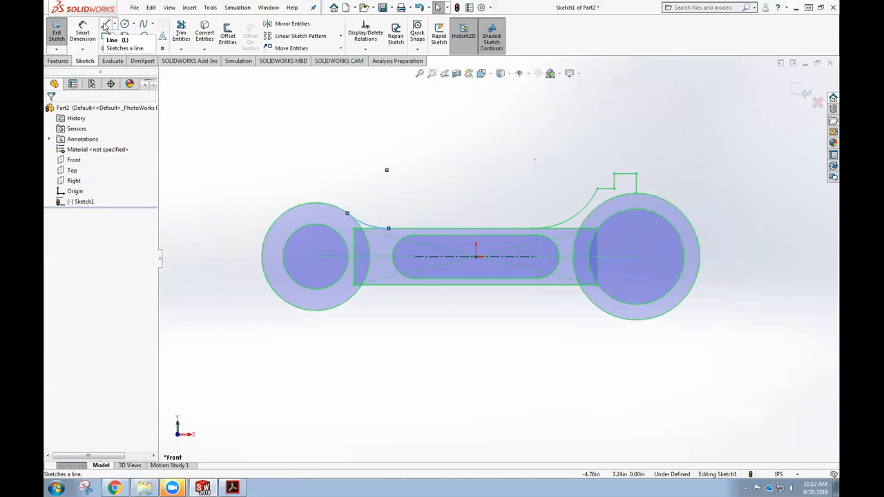
left_click(105, 25)
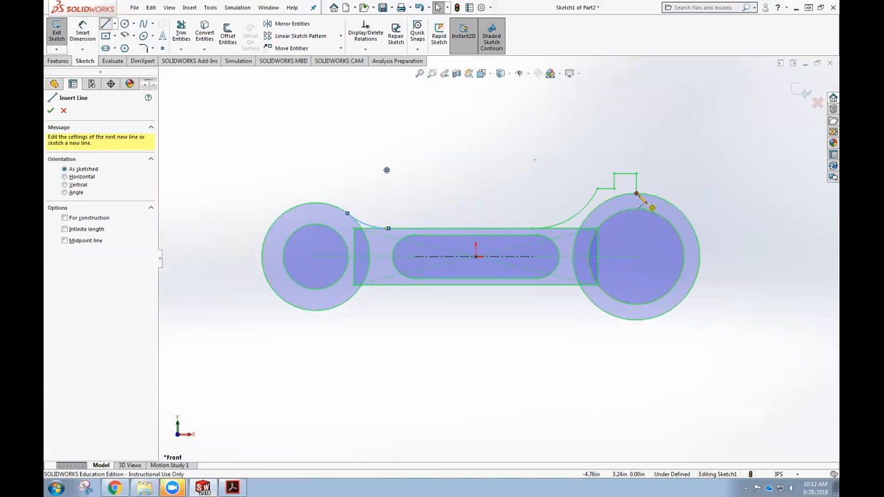
left_click(636, 320)
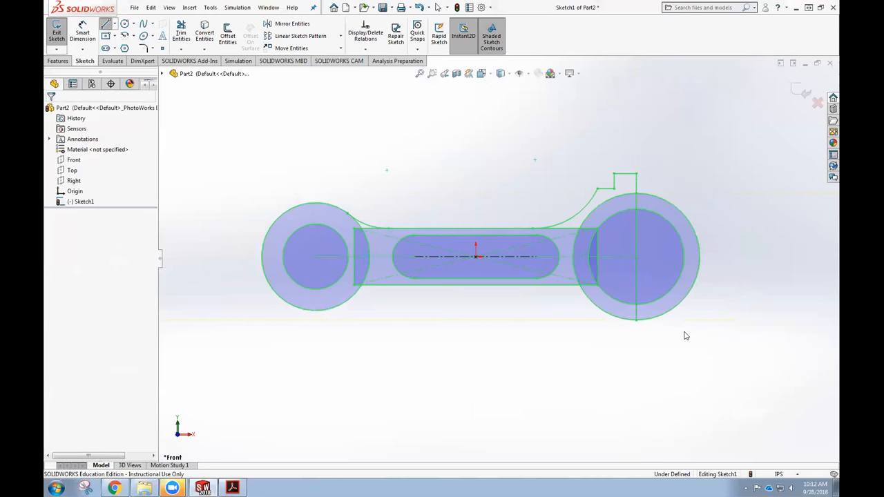
key("Escape")
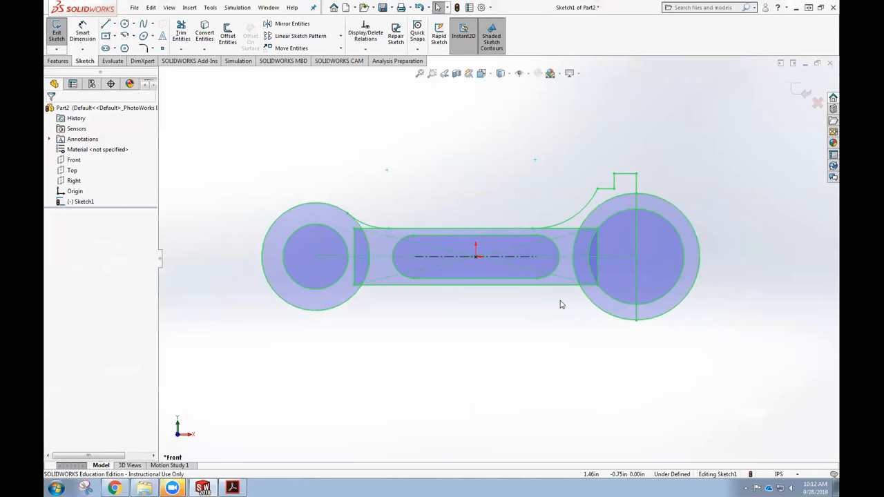
Step: Dimension the slot's center-to-center length as 3.00 in
left_click(82, 32)
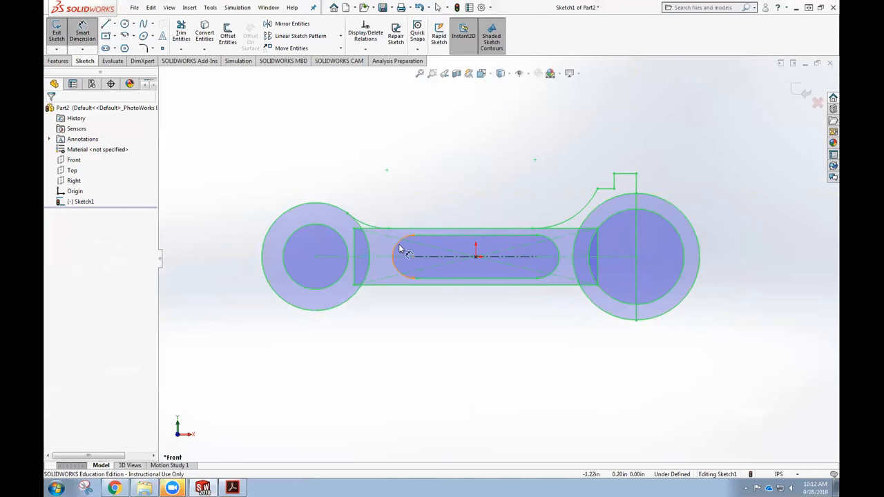
left_click(433, 259)
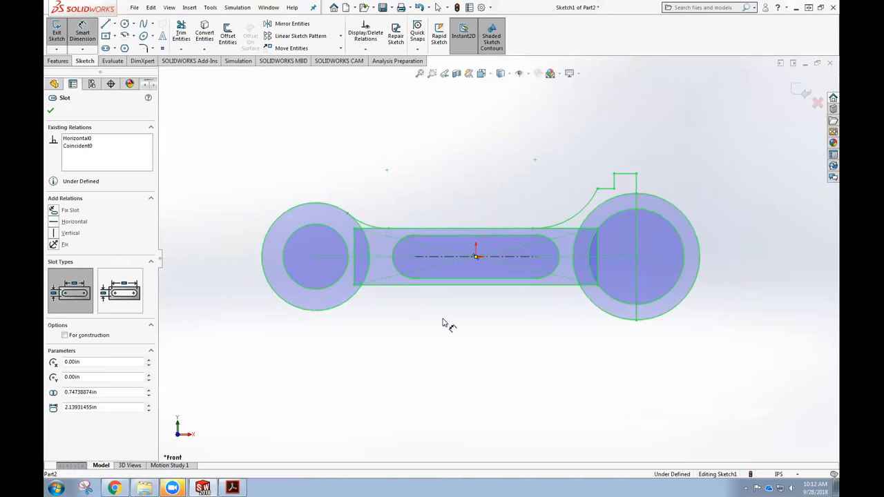
left_click(474, 331)
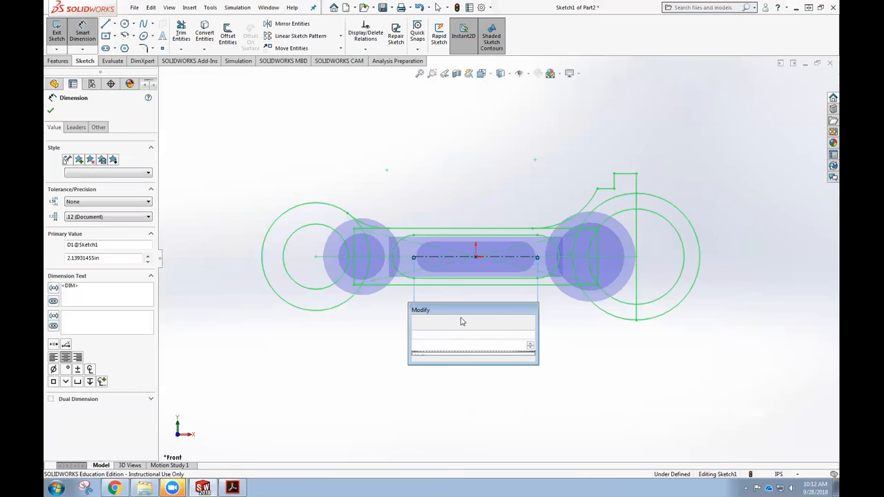
Step: Dimension the horizontal distance between the left circle's center and the slot's left arc center as 1.5 in
left_click(316, 261)
left_click(476, 257)
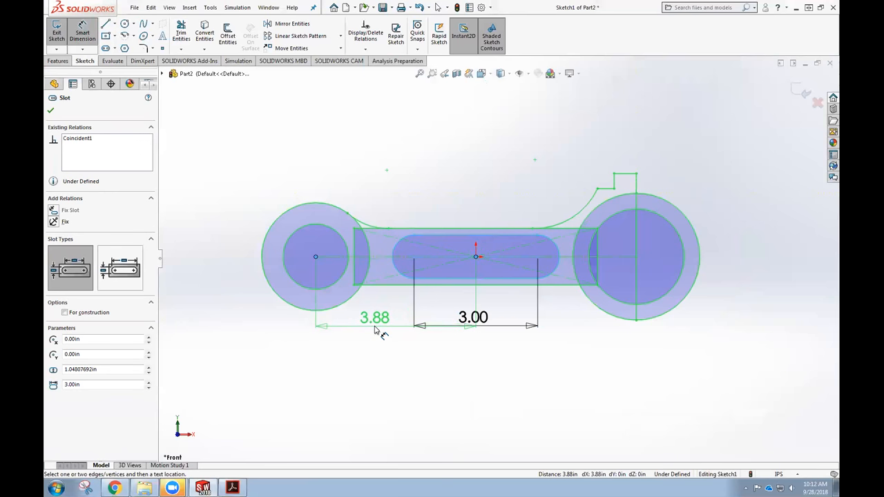
key("Escape")
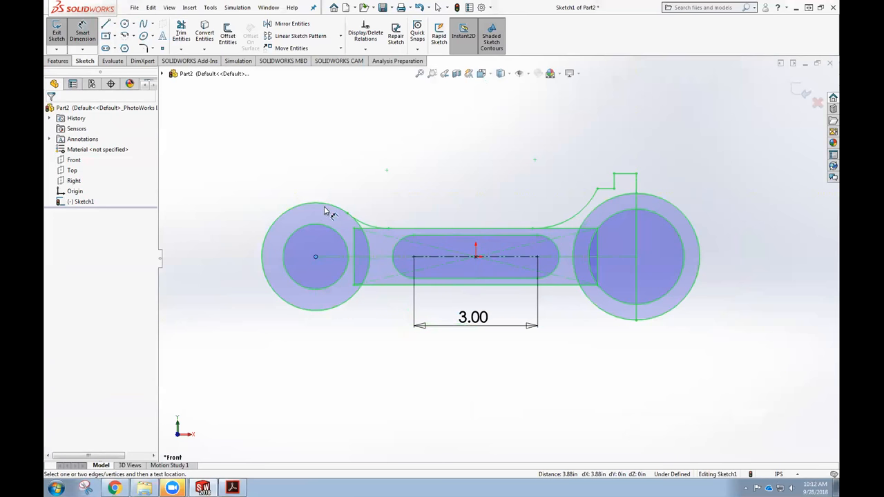
left_click(413, 257)
left_click(361, 331)
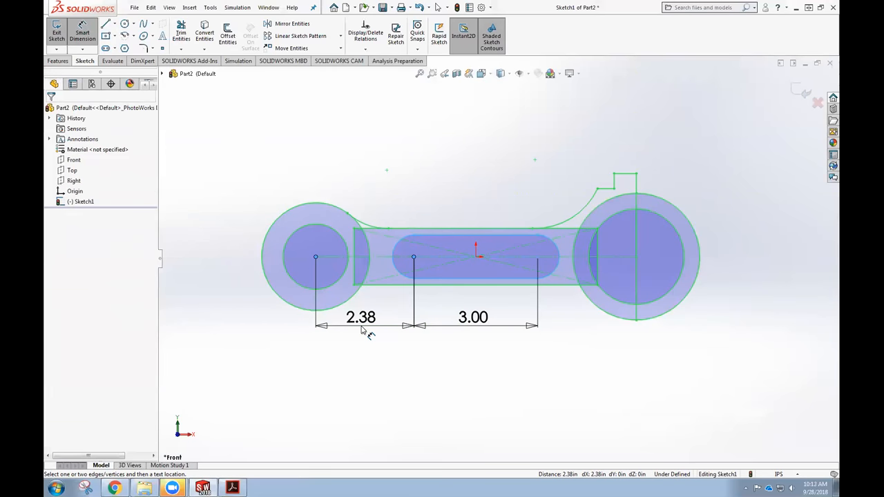
type("1.5")
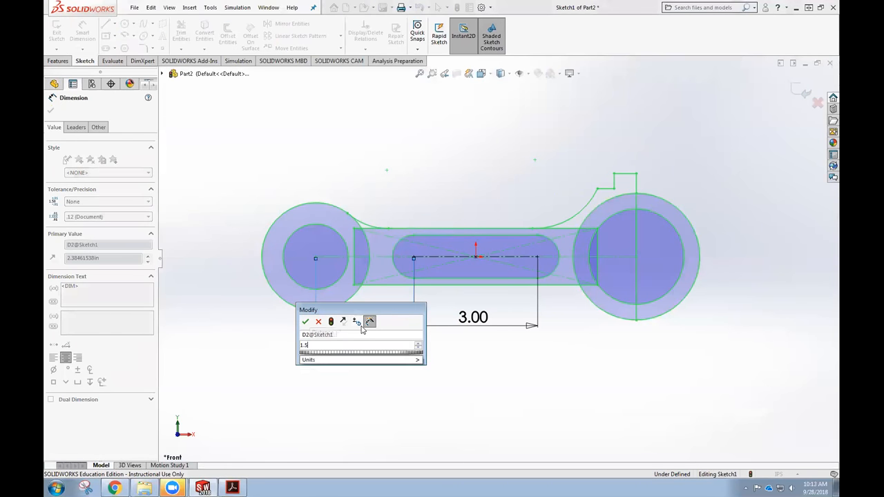
key("Return")
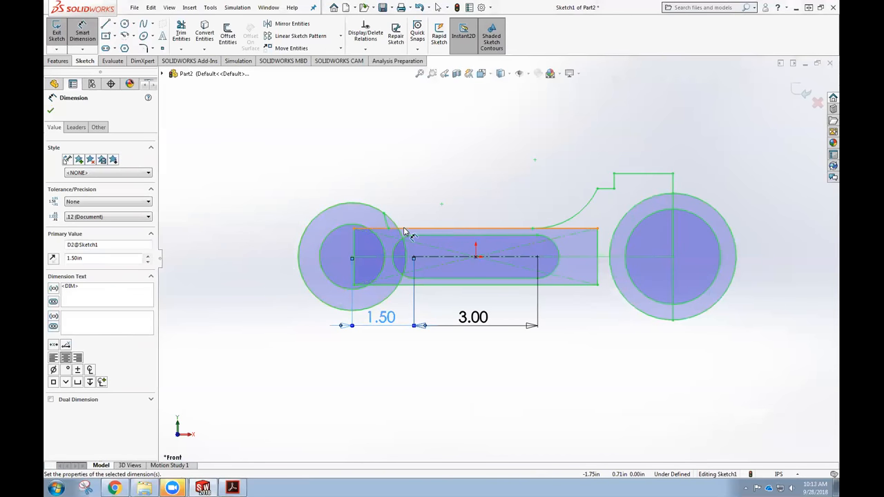
left_click(84, 39)
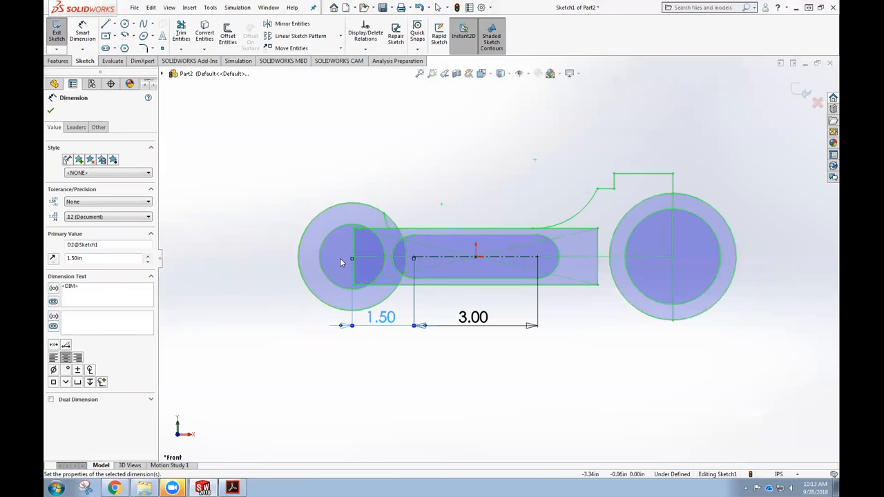
Step: Shrink the left outer circle to a radius of about 1.06 in and delete the arc joining it to the rectangle's upper edge
left_click_drag(360, 206, 379, 223)
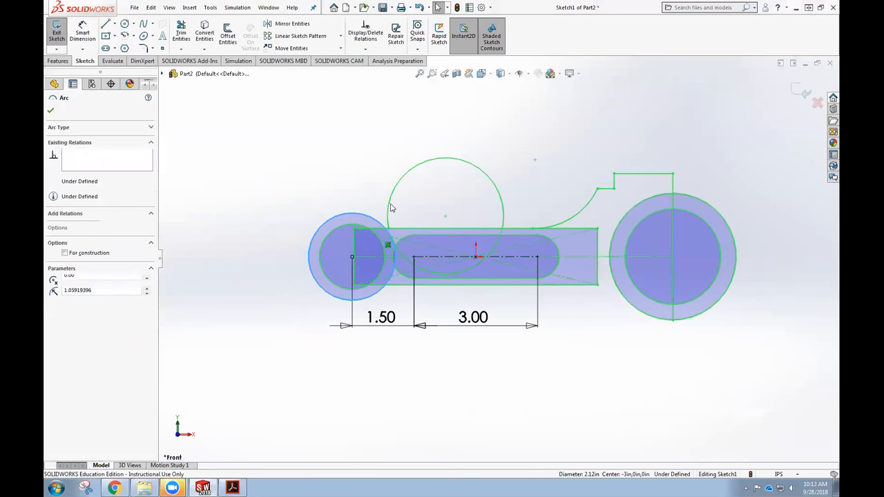
left_click(391, 207)
key("Delete")
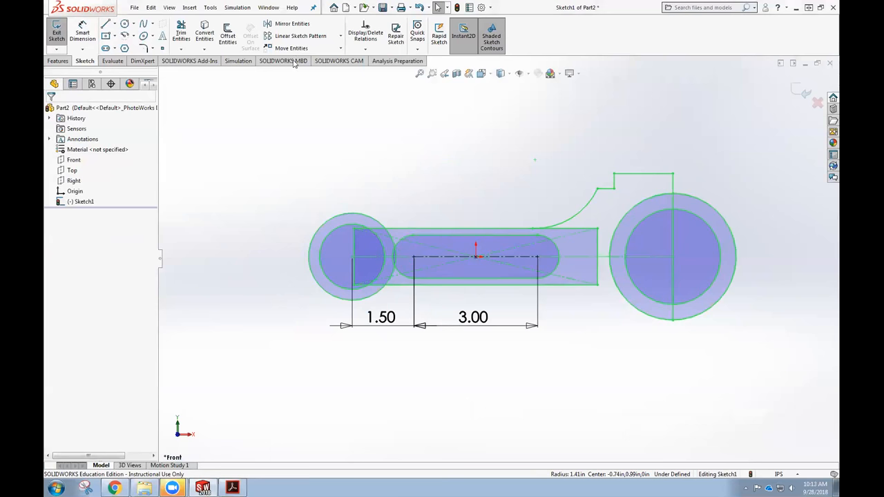
Step: Dimension the distance from the slot's centerline to its upper straight edge as 0.25 in
left_click(84, 31)
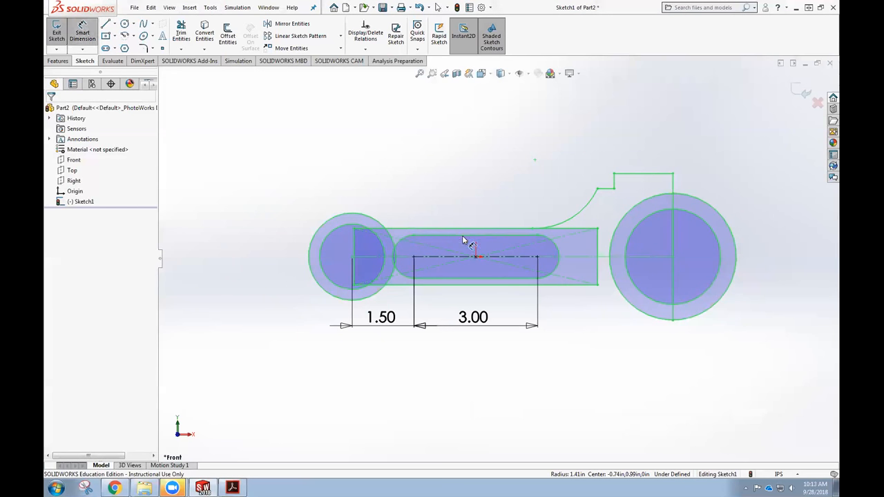
left_click(461, 258)
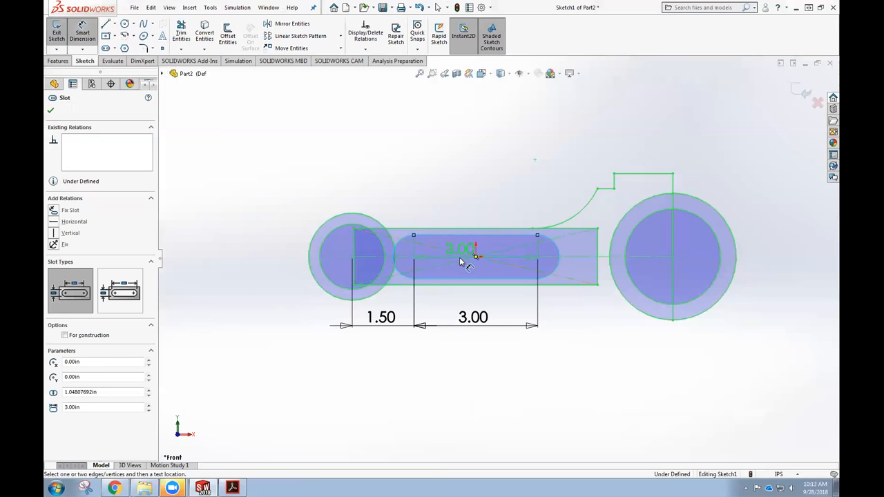
left_click(461, 258)
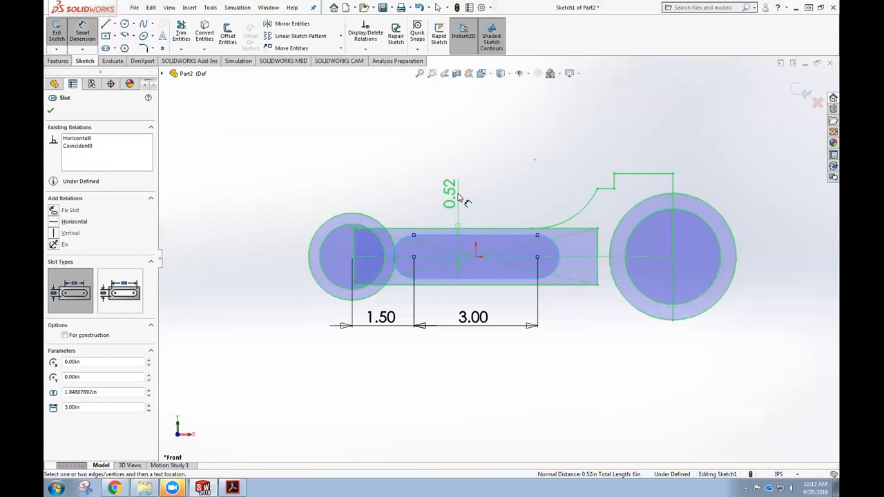
left_click(460, 197)
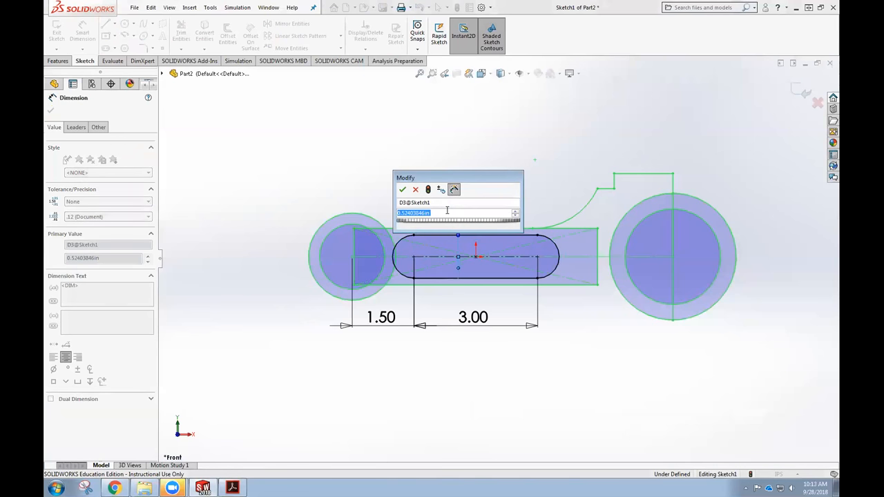
key("BackSpace")
type(".25")
key("Return")
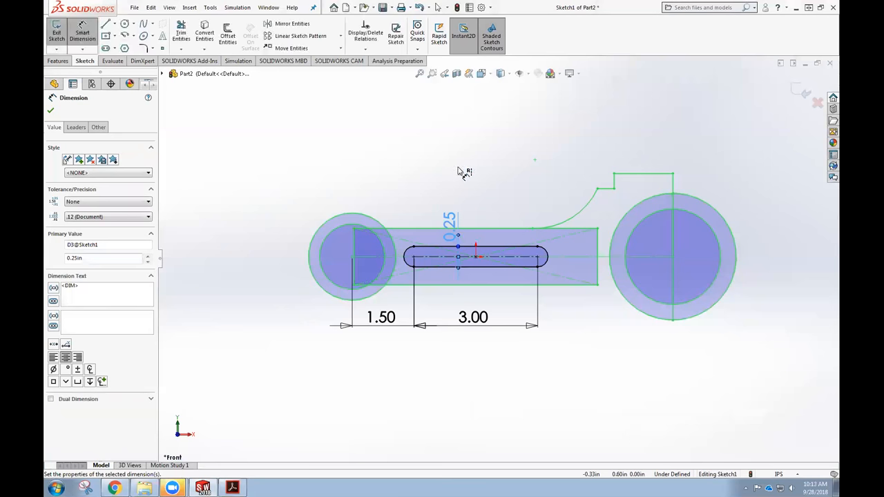
left_click(459, 172)
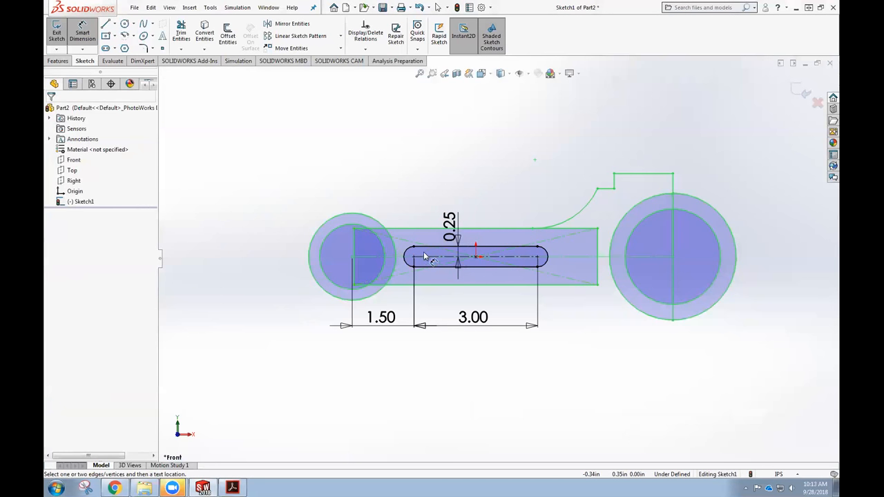
Step: Dimension the arm rectangle's height between its two long edges as 0.75 in
left_click(406, 283)
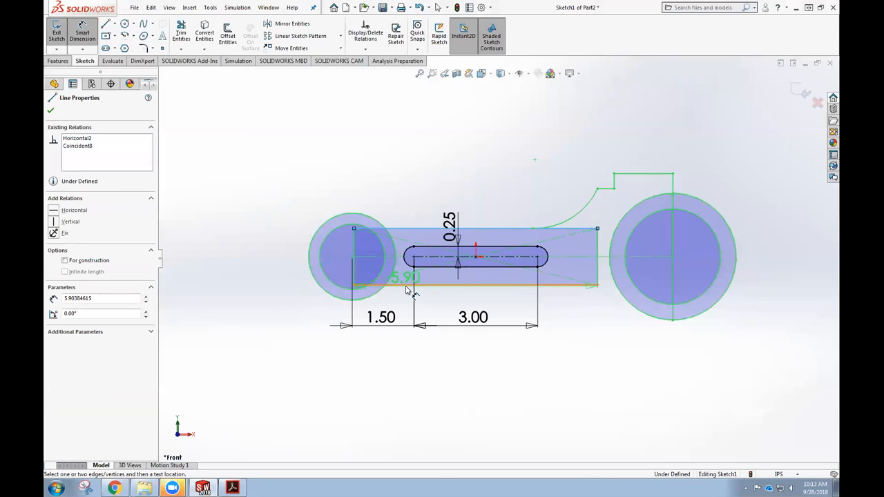
left_click(437, 264)
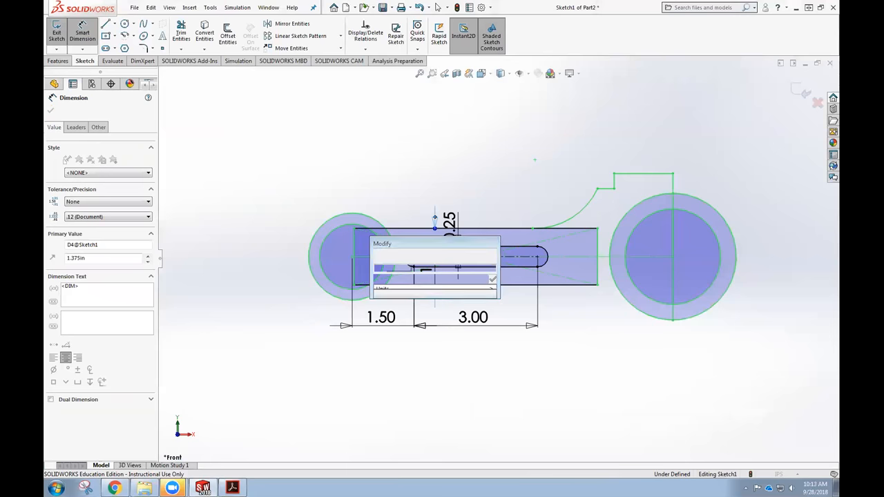
type(".75")
key("Return")
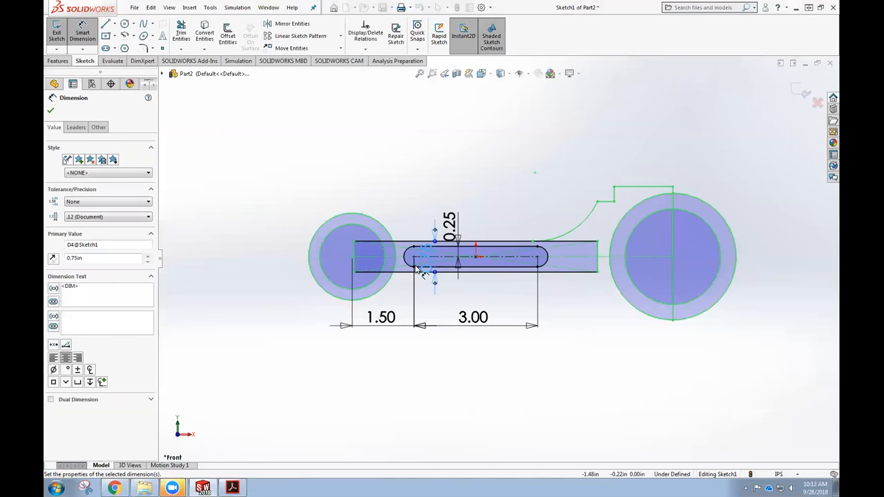
Step: Dimension the horizontal distance between the centers of the left and right circles as 6.5 in
scroll(397, 259, "down", 1)
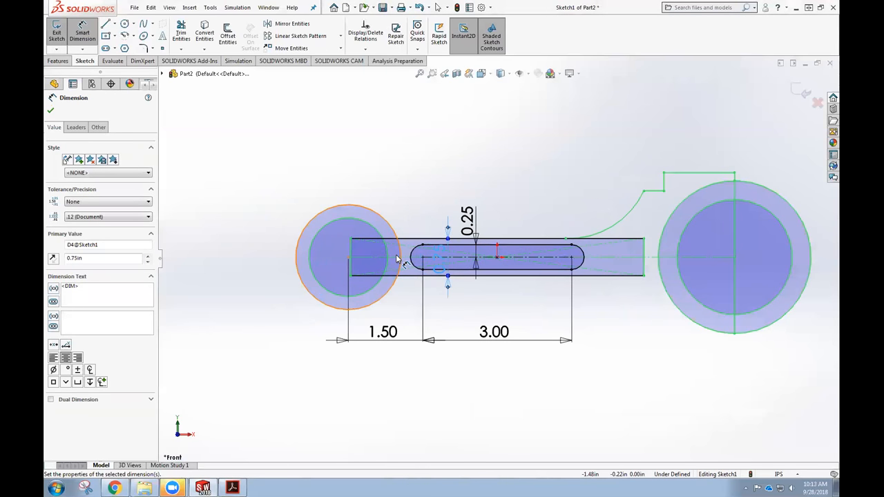
scroll(397, 259, "up", 1)
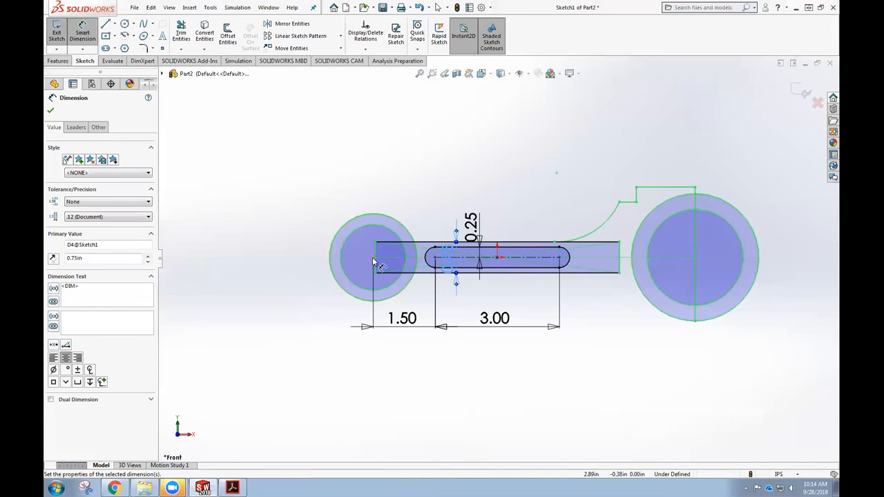
left_click(695, 257)
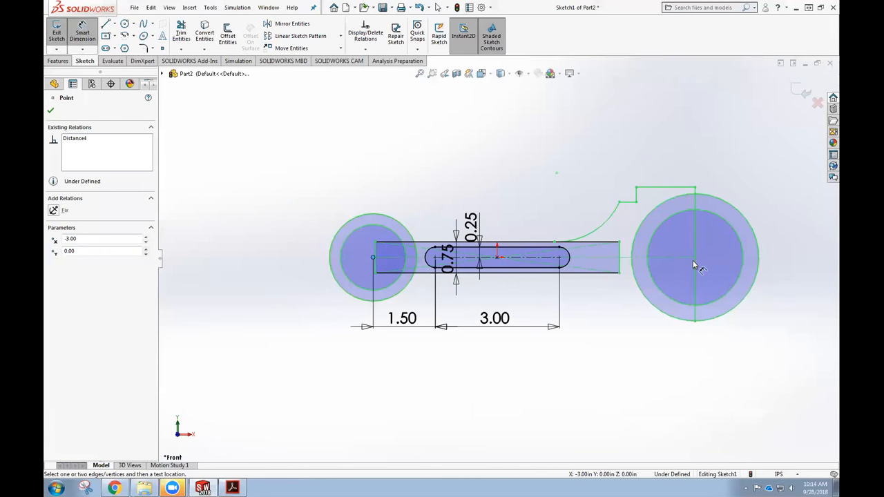
left_click(532, 399)
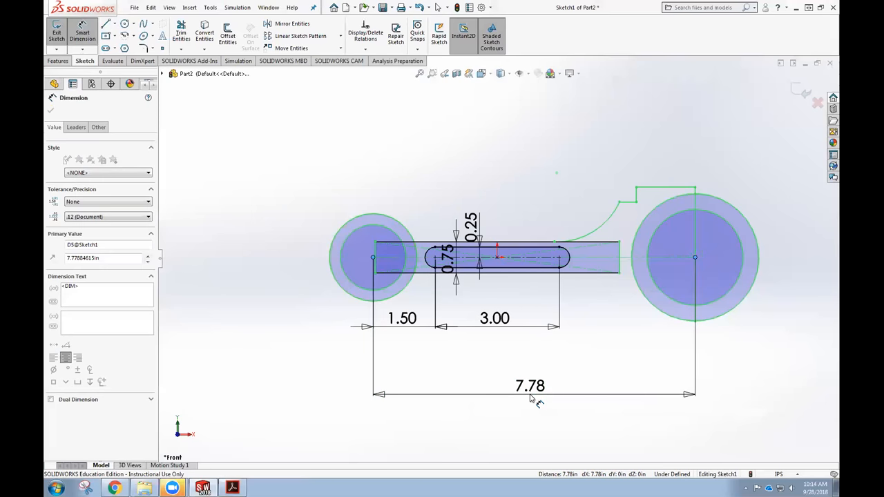
type("6.5")
key("Return")
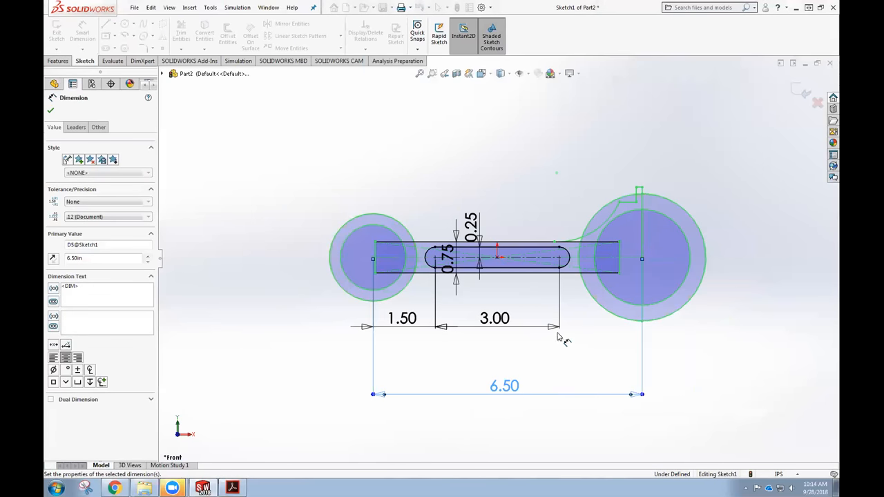
left_click(700, 350)
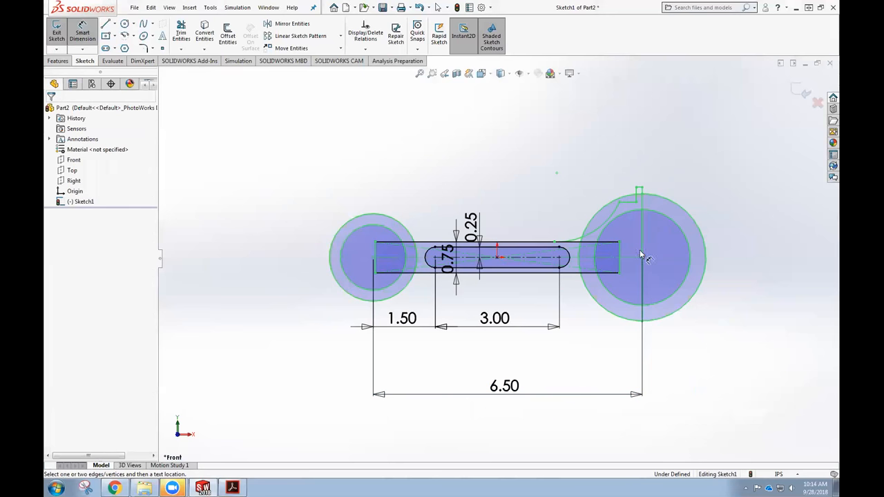
Step: Dimension the right outer circle's diameter as 2.5 in
left_click(688, 217)
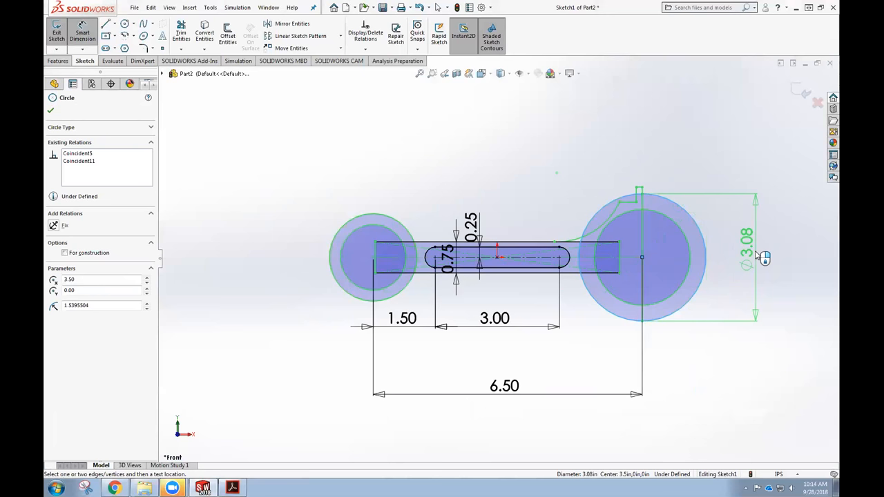
left_click(762, 257)
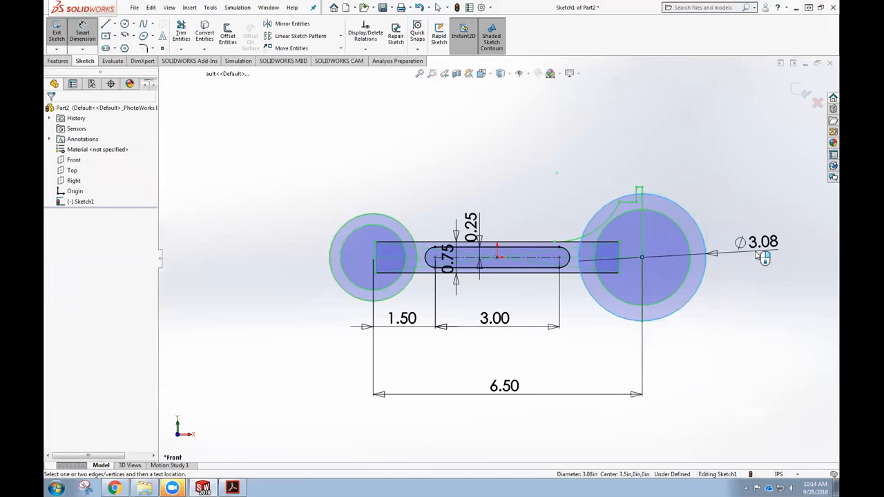
type("2.5")
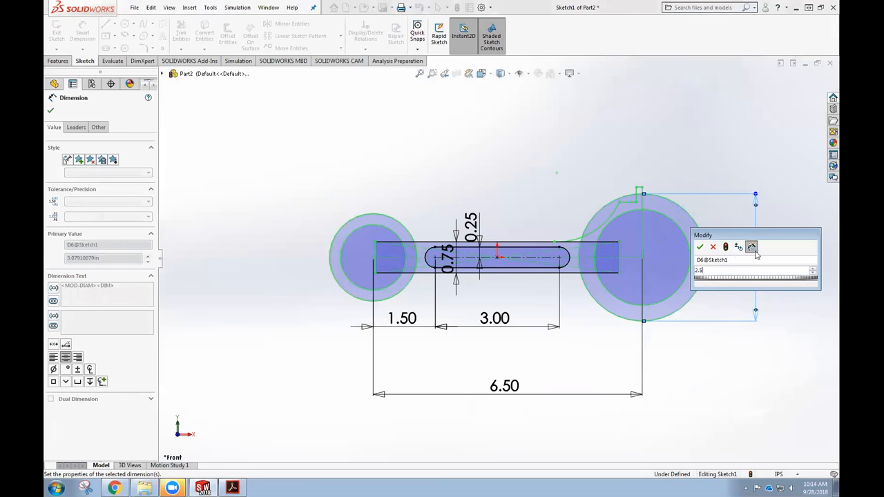
key("Return")
Step: Dimension the radius of the arc rising from the arm's upper edge toward the right circle as 2 in
scroll(627, 228, "down", 1)
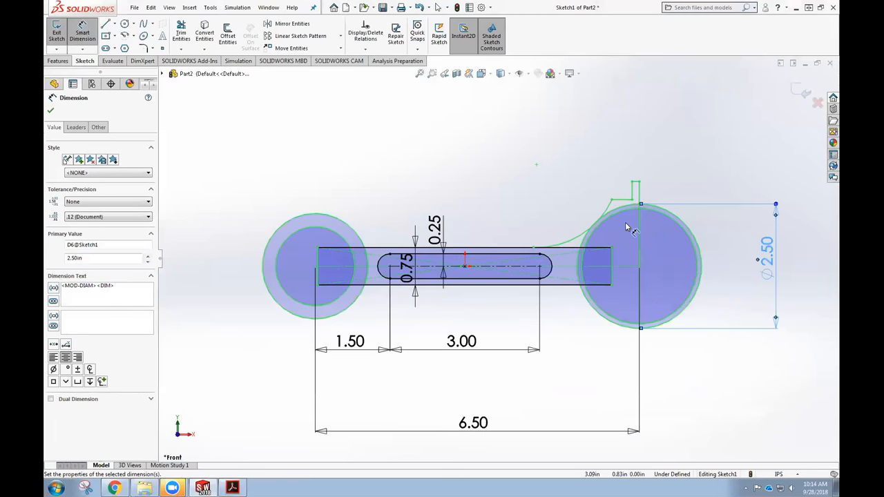
scroll(627, 225, "down", 2)
left_click(517, 257)
left_click(523, 212)
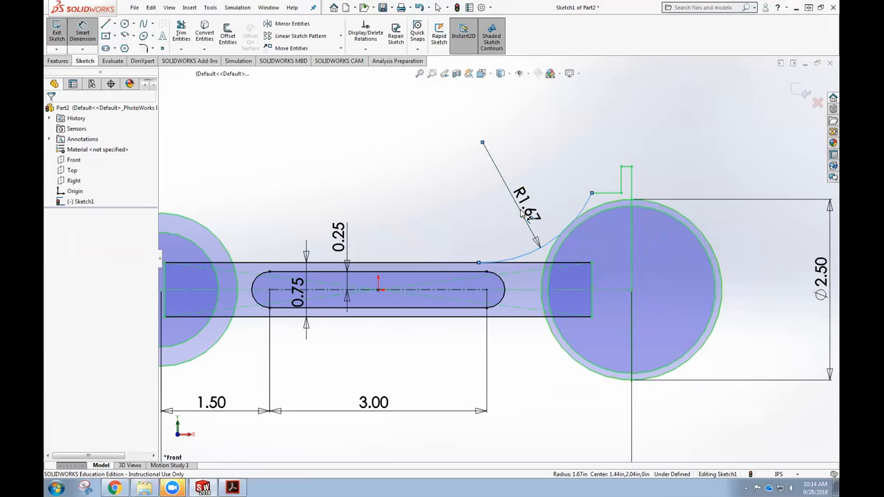
type("2")
key("Return")
key("f")
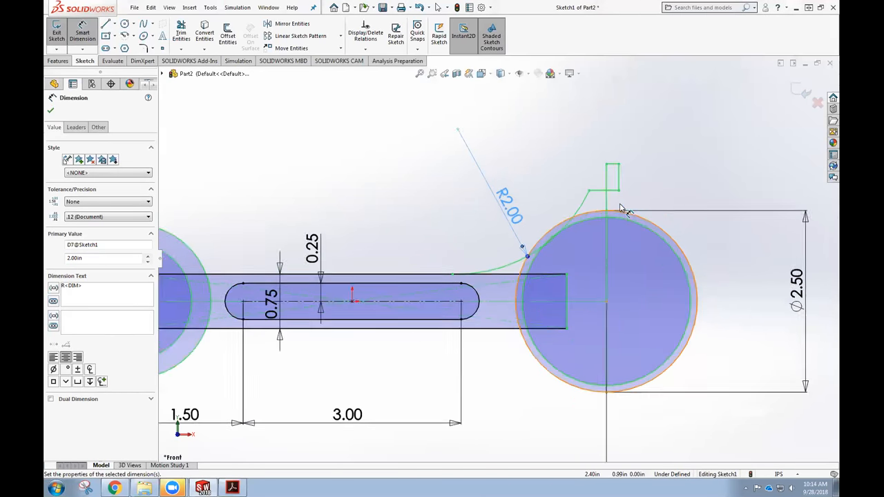
key("Escape")
Step: Move the step's short vertical line to the left of the right circle's vertical line, and pull the arc's upper endpoint further left
left_click(546, 217)
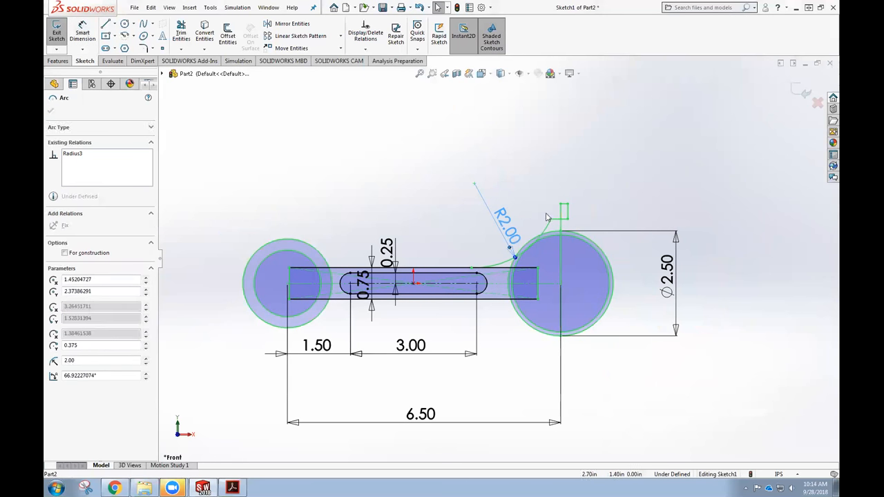
left_click(586, 218)
left_click(559, 214)
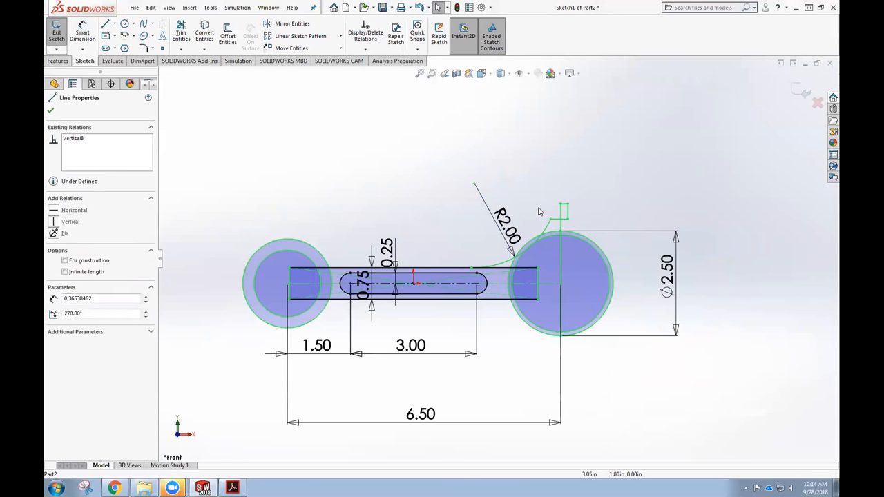
left_click_drag(559, 214, 543, 212)
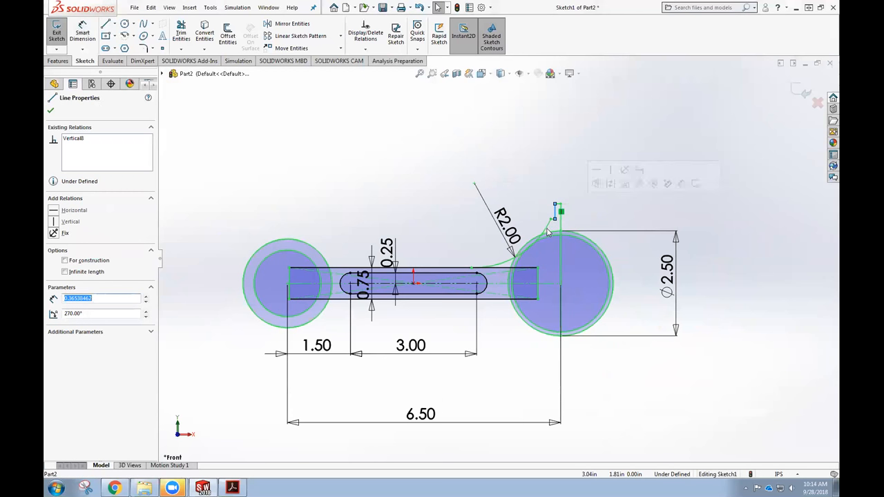
left_click(551, 220)
left_click_drag(551, 220, 538, 222)
left_click(627, 209)
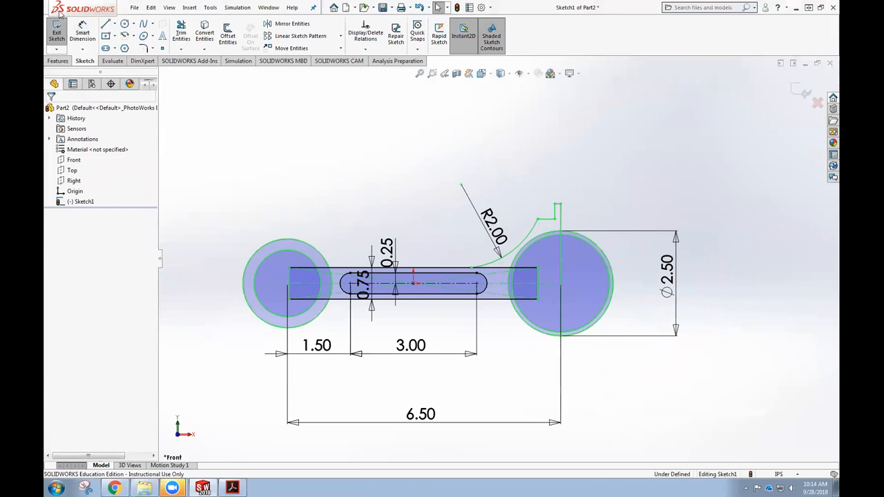
Step: Dimension the short horizontal ledge at the arc's upper end as 0.25 in long
left_click(82, 36)
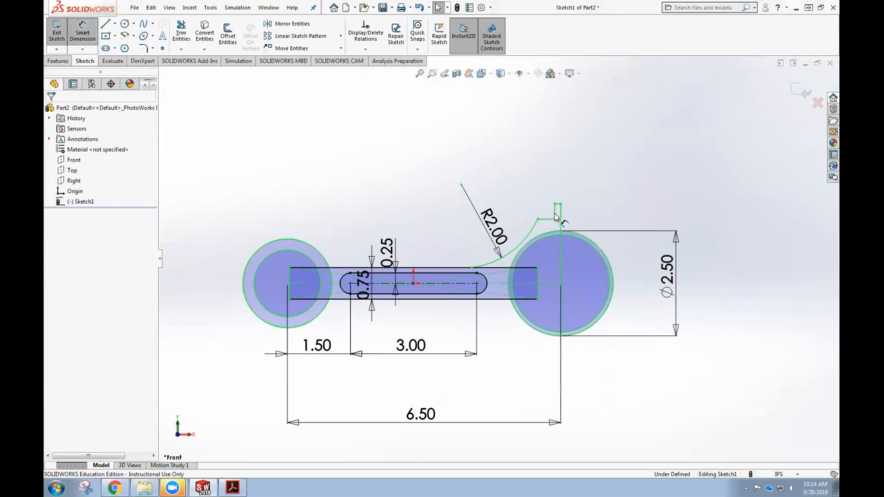
left_click(550, 220)
left_click(547, 158)
type("0.25")
key("Return")
Step: Dimension the topmost horizontal line of the stepped profile as 0.5 in long
left_click(555, 204)
left_click(562, 141)
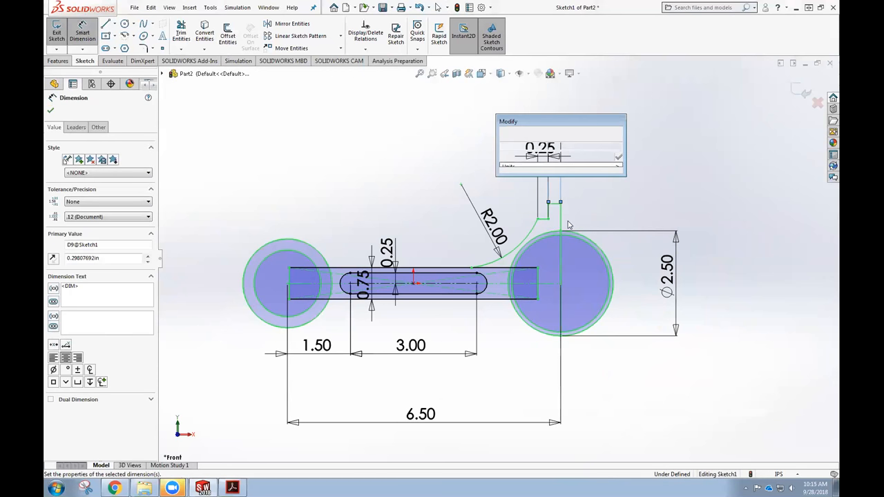
type("0.5")
key("Return")
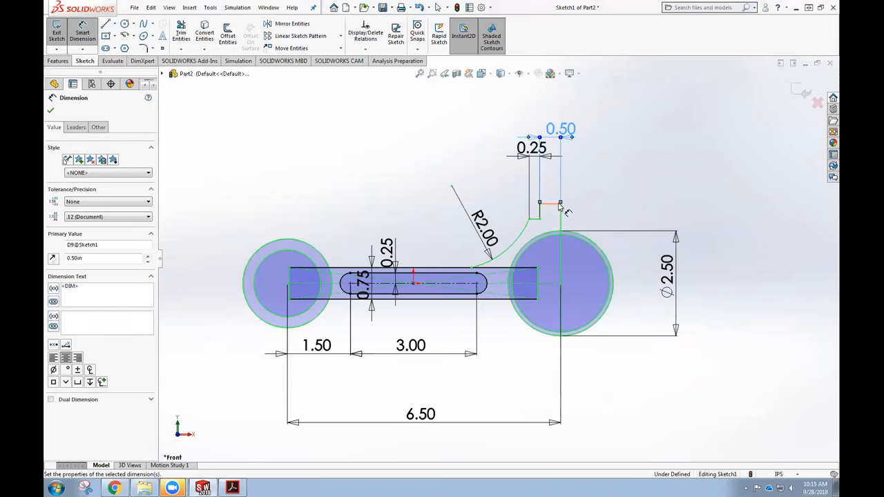
Step: Dimension the vertical distance from the stepped profile's topmost line to the right outer circle's top point as 0.25 in
left_click(556, 204)
left_click(560, 230)
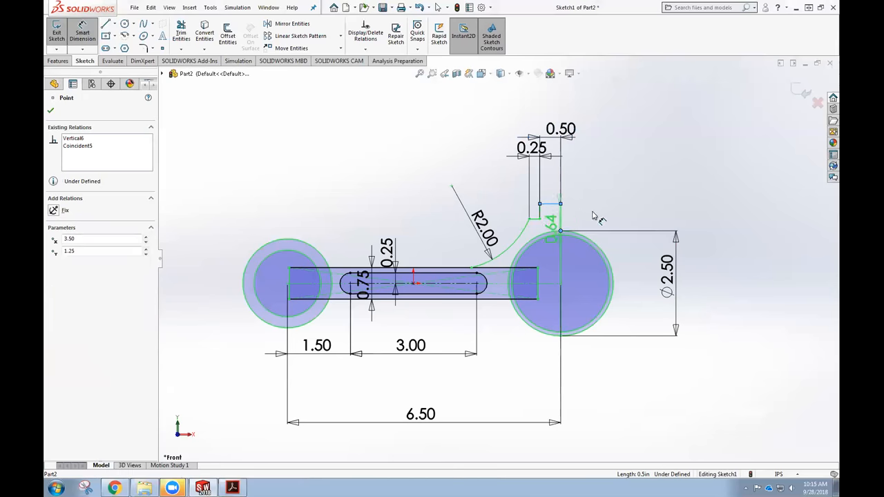
left_click(612, 194)
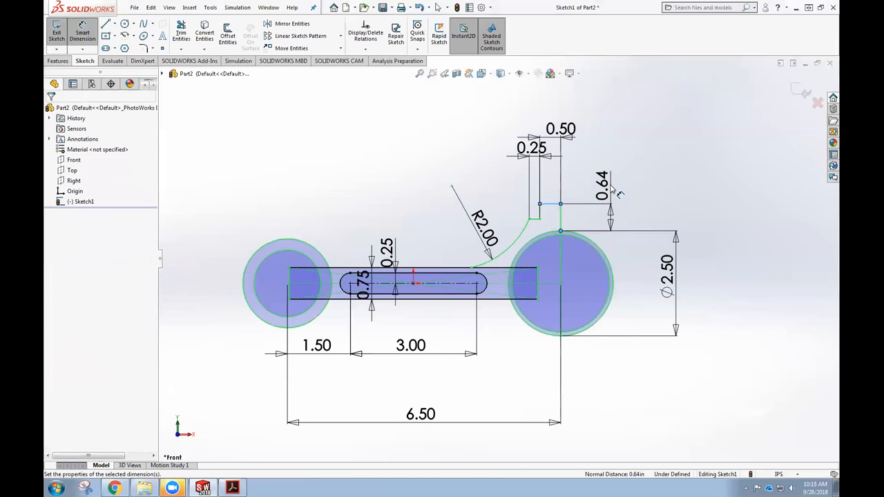
type("0.25")
key("Return")
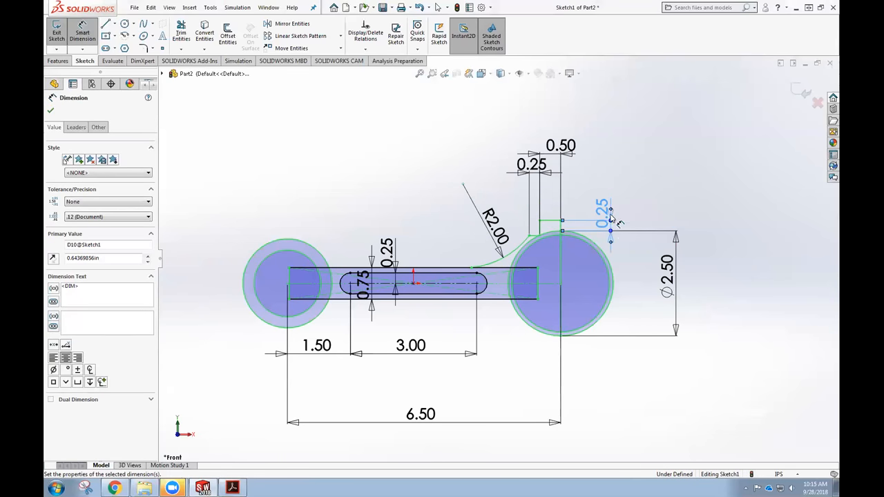
key("Escape")
Step: Dimension the short vertical line between the stepped profile's ledge and topmost line as 0.25 in
scroll(541, 237, "down", 5)
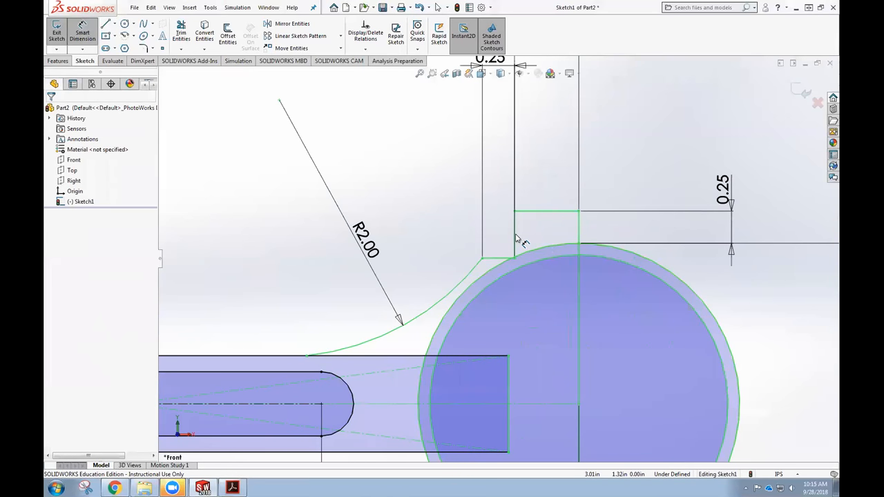
left_click(514, 238)
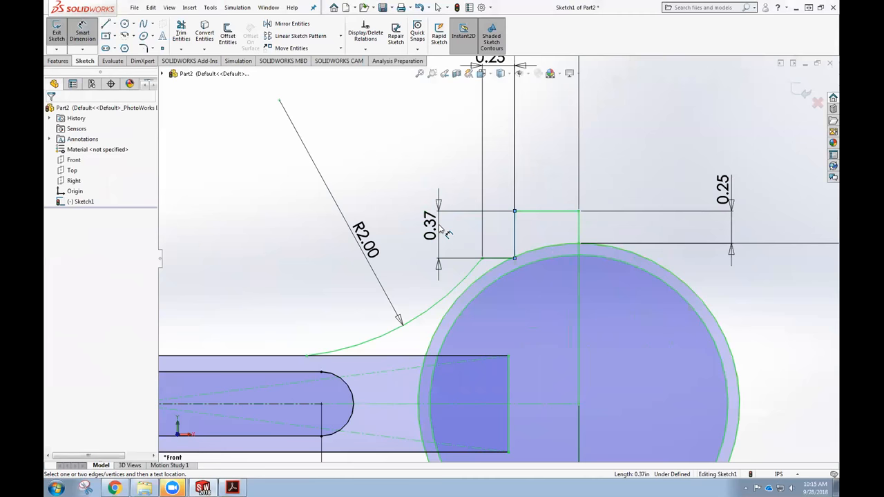
left_click(442, 231)
type(".25")
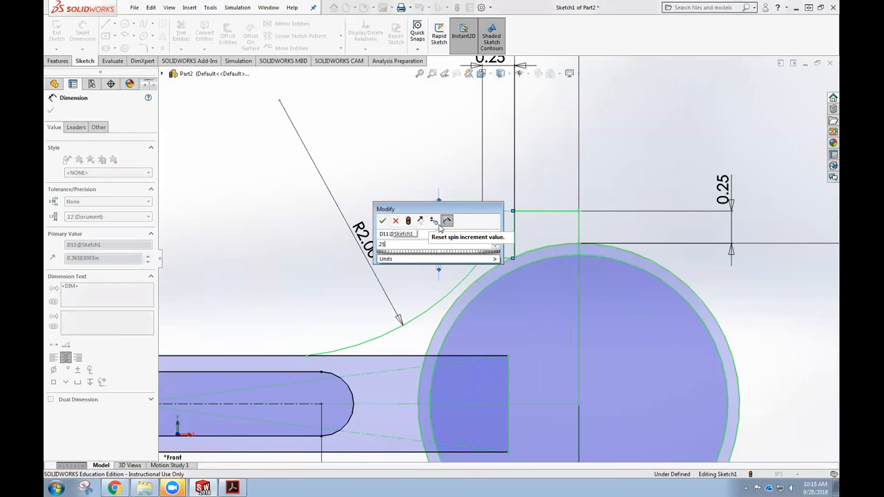
key("Return")
scroll(497, 254, "down", 2)
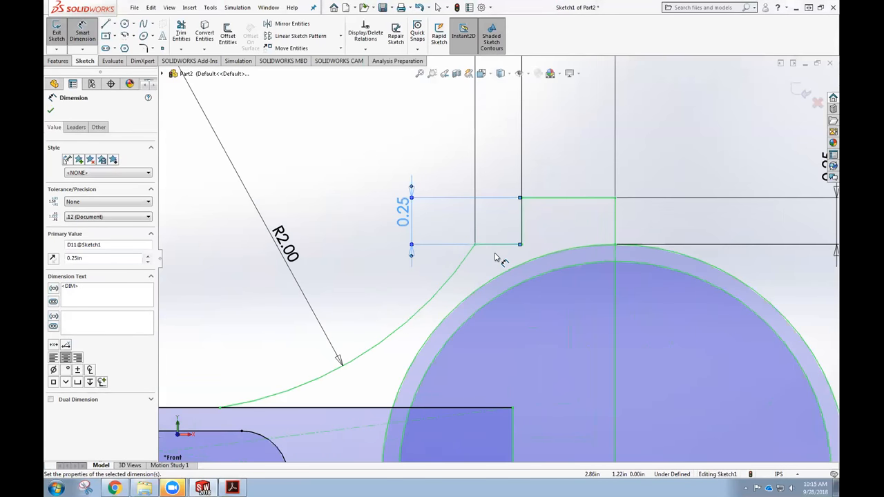
Step: Dimension the right inner circle's diameter as 2 in
scroll(494, 257, "up", 5)
left_click(578, 358)
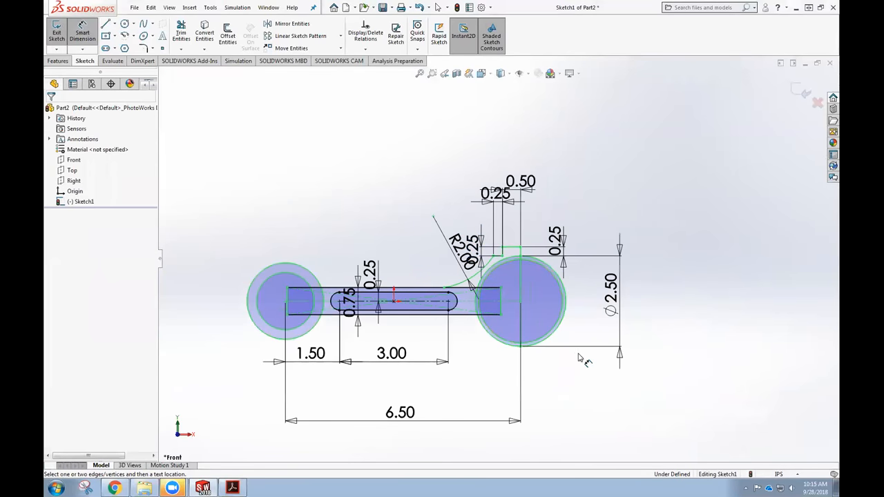
left_click(563, 293)
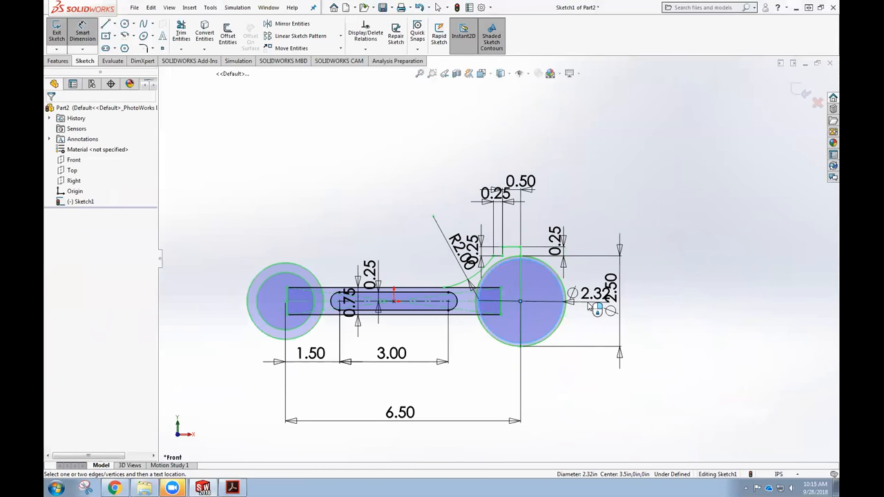
left_click(591, 307)
type("2")
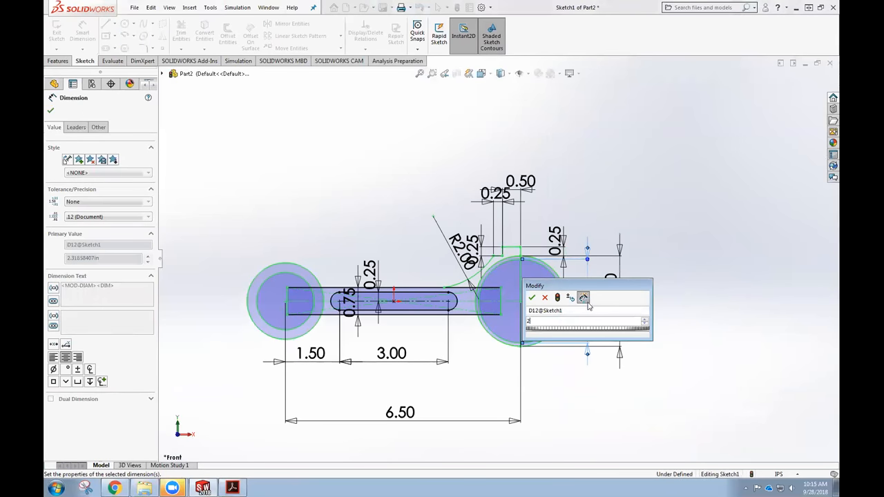
key("Return")
scroll(551, 313, "down", 1)
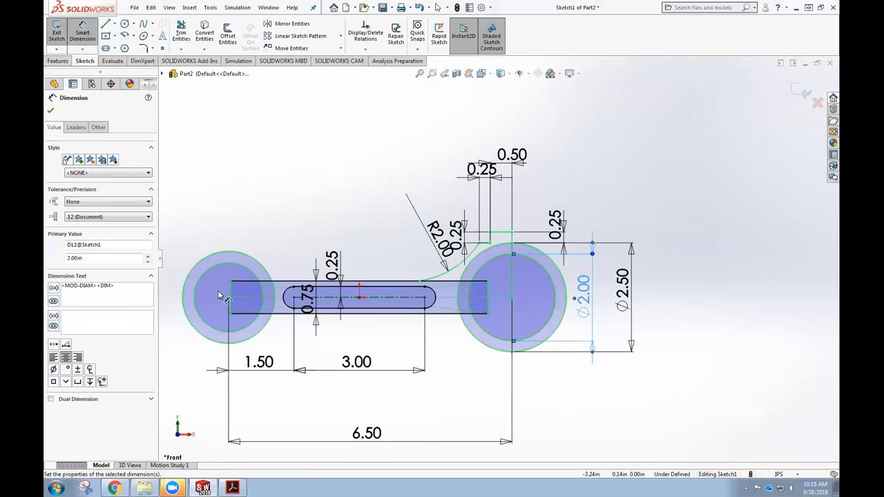
Step: Dimension the larger of the two left circles with a diameter of 1.25 in
scroll(218, 291, "up", 2)
left_click(290, 261)
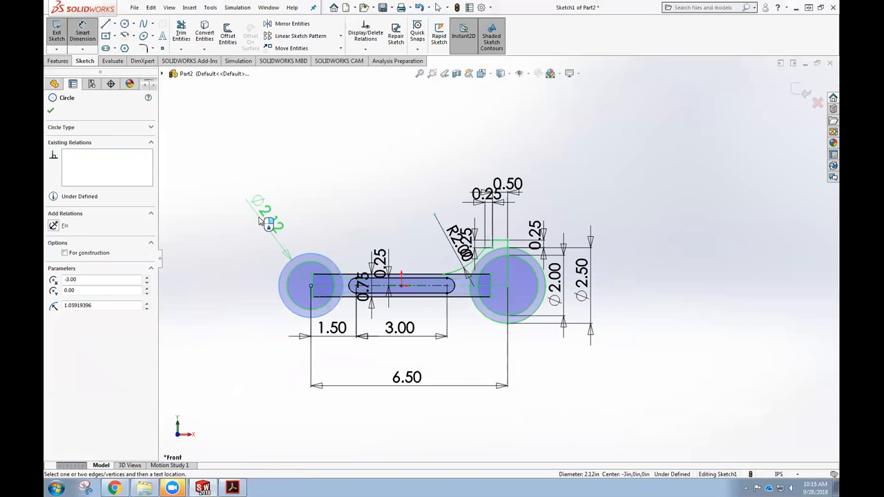
left_click(246, 228)
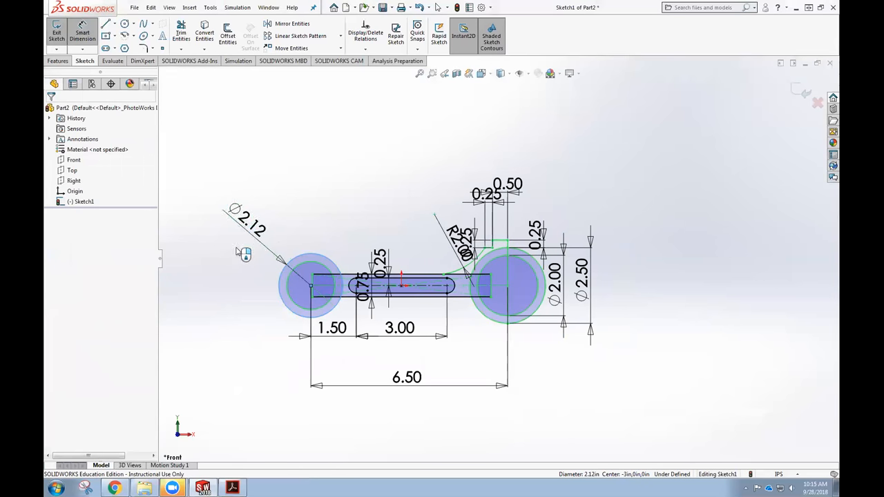
type("1.25")
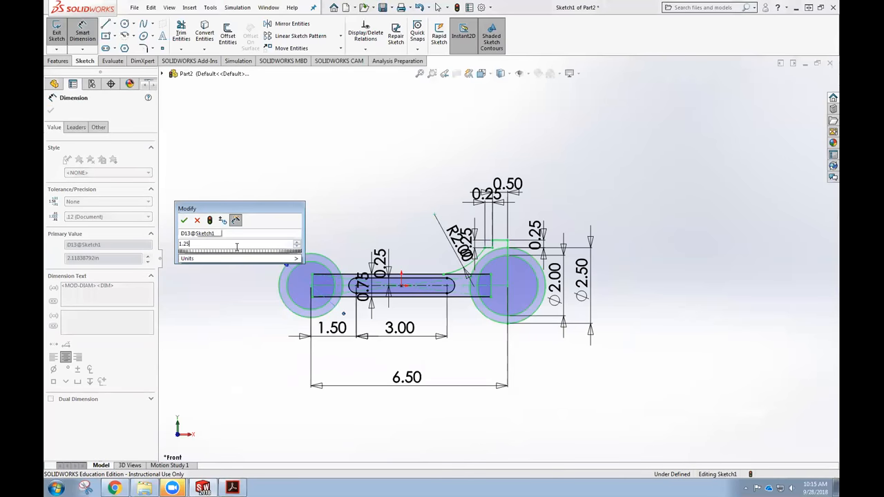
key("Return")
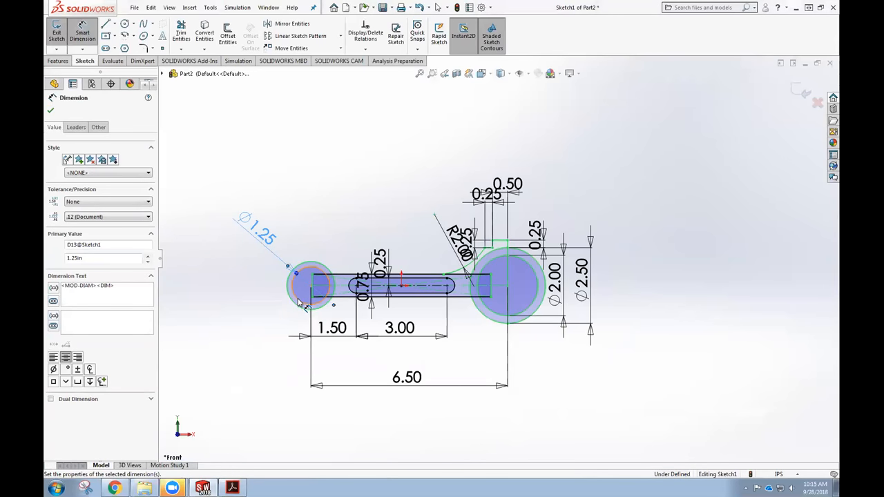
left_click(298, 304)
left_click(253, 305)
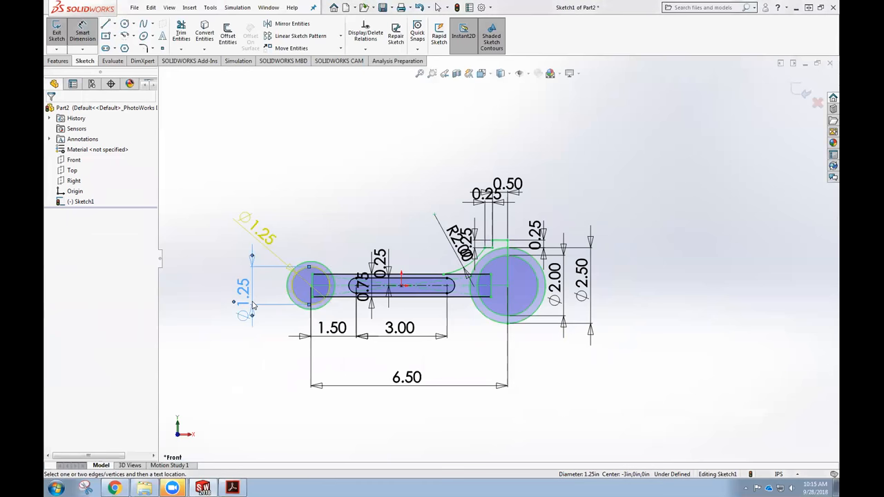
left_click(631, 180)
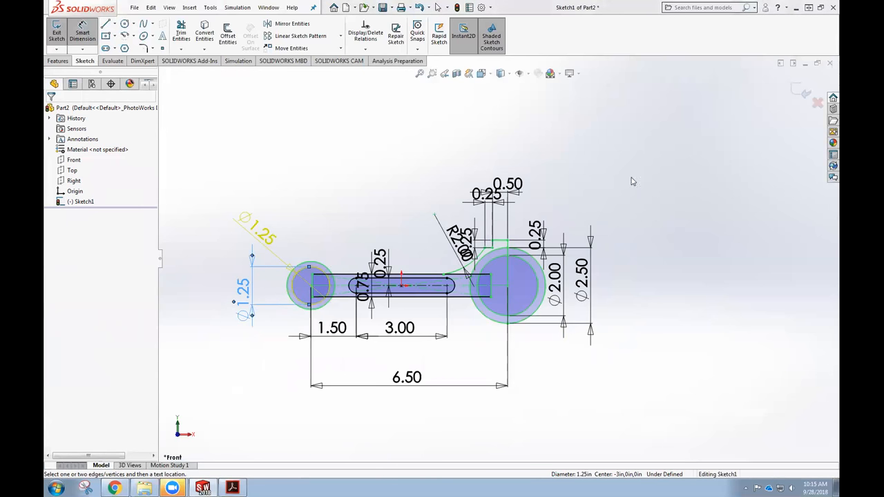
Step: Change the diameter of the already dimensioned left circle to 1 in
left_click(271, 244)
double_click(260, 232)
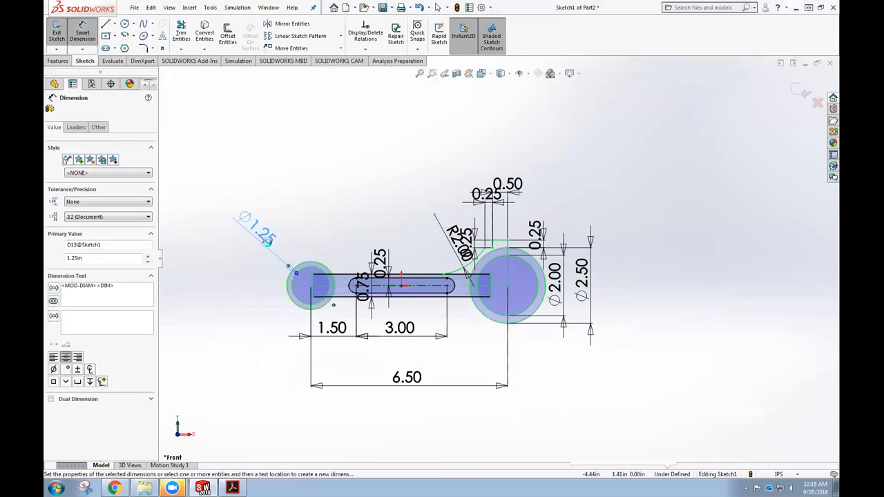
type("1")
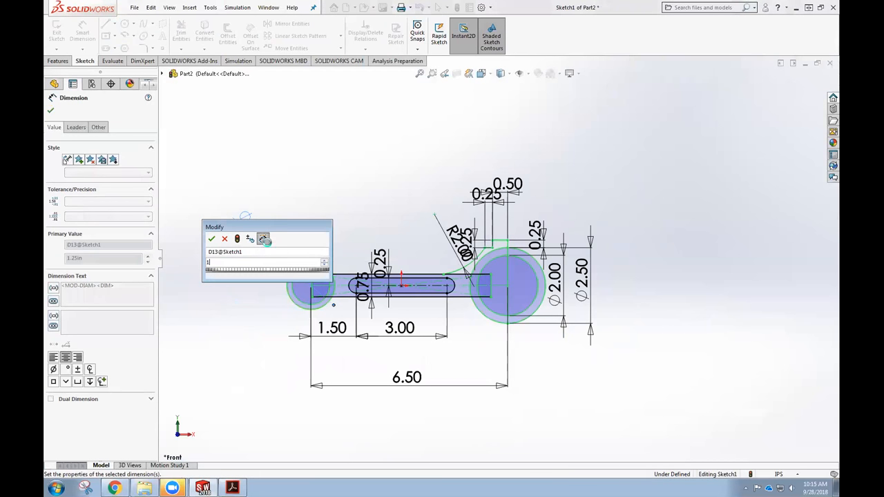
key("Return")
Step: Dimension the left outer circle's diameter as 1.25 in and finish dimensioning
left_click(302, 268)
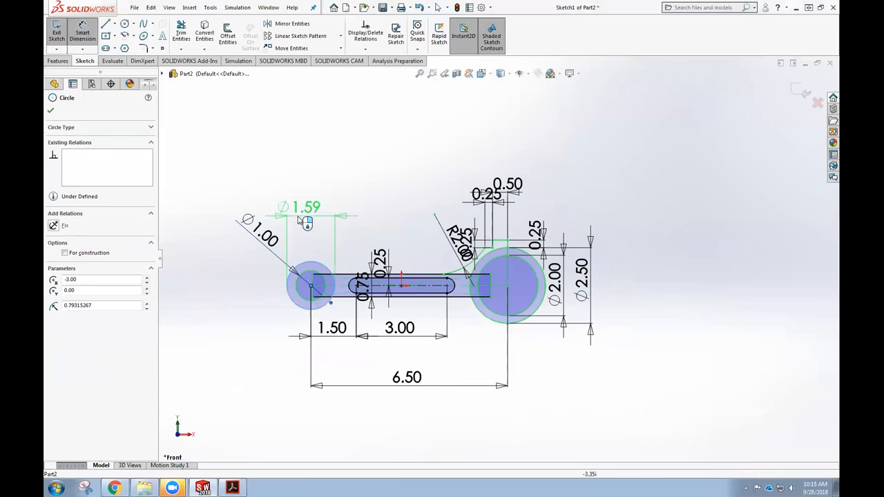
left_click(302, 207)
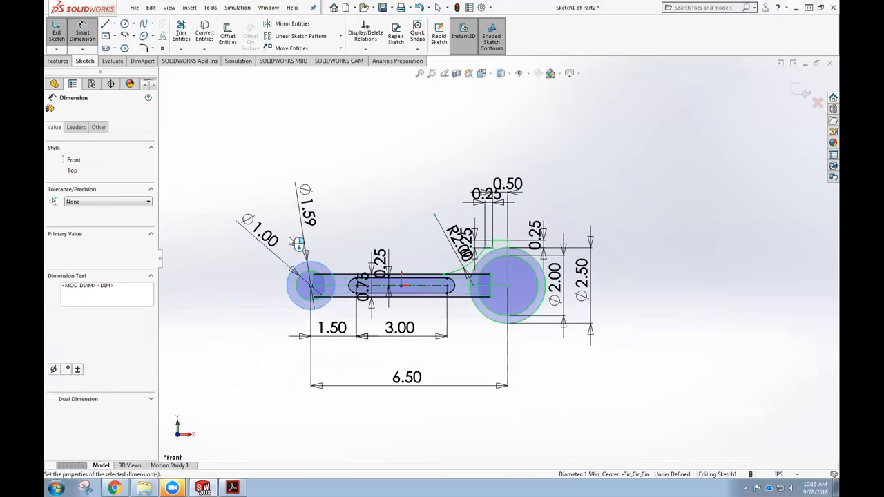
type("1.25")
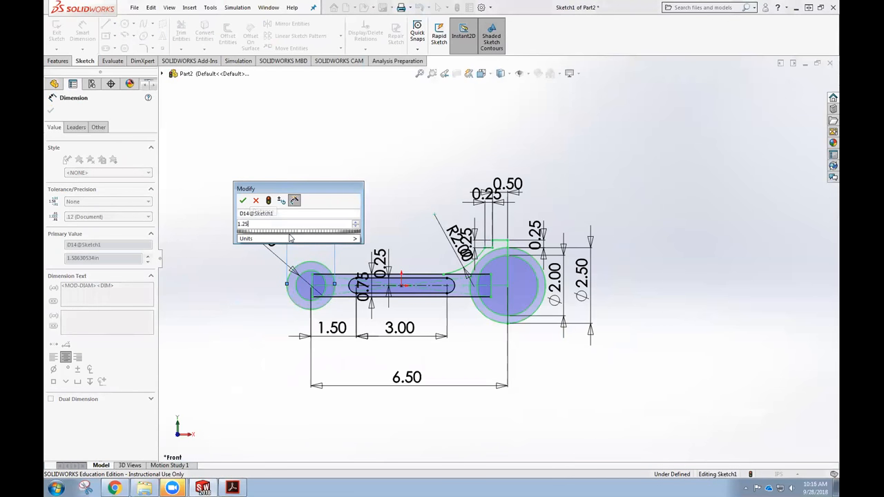
scroll(320, 260, "down", 2)
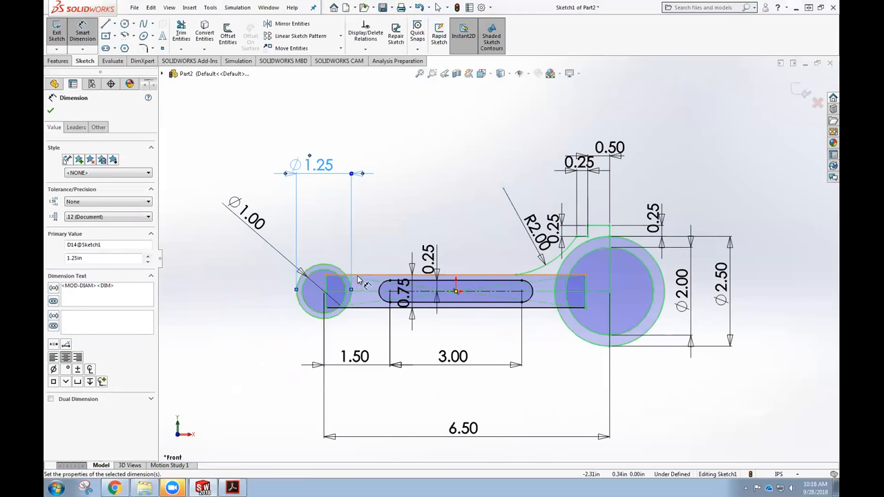
scroll(359, 279, "down", 1)
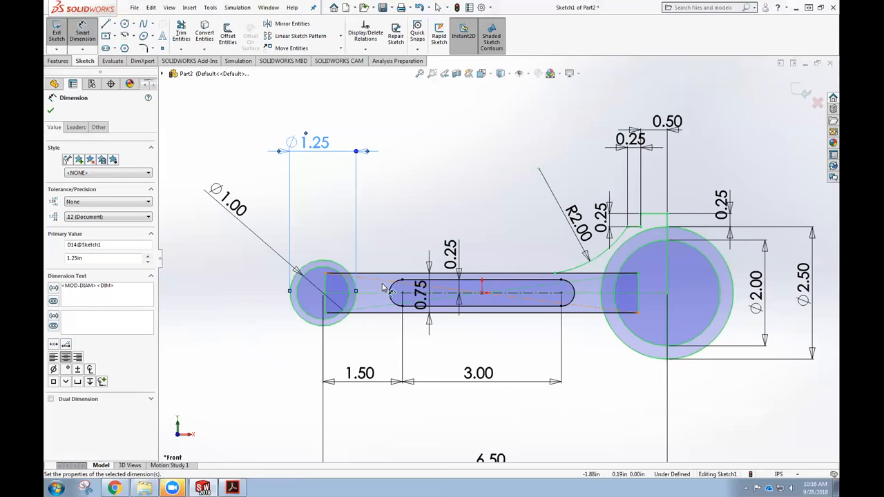
scroll(397, 287, "up", 1)
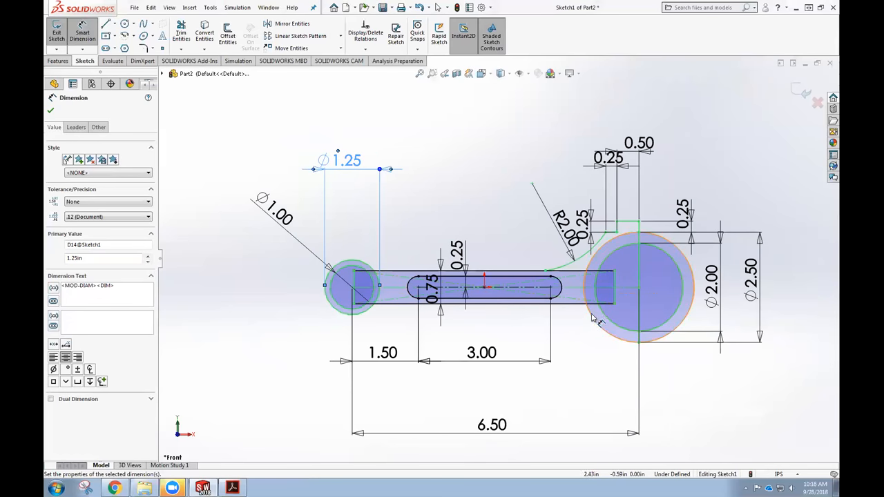
scroll(592, 319, "down", 1)
scroll(625, 307, "up", 1)
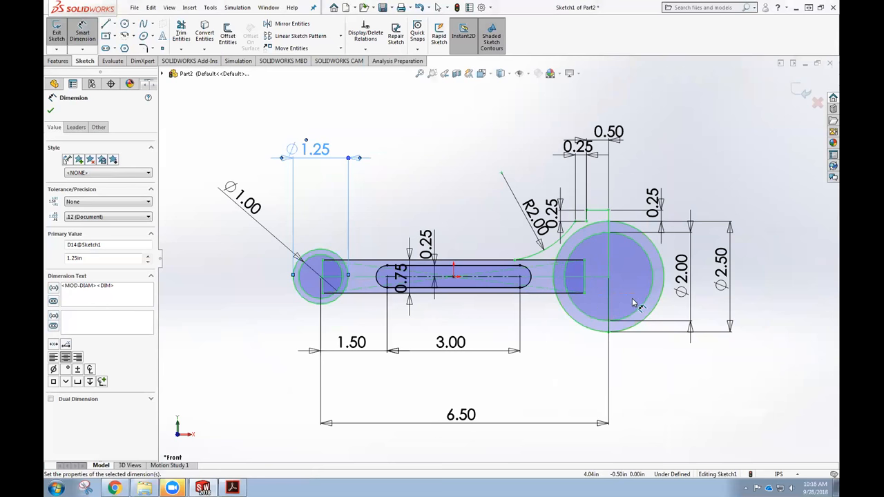
left_click(82, 32)
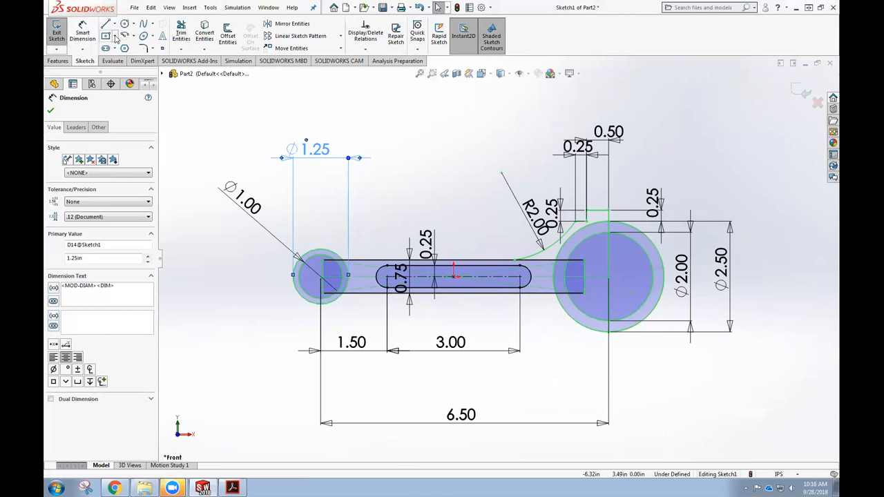
Step: Sketch a three-point arc of about 1.22 in radius from the left outer circle's upper right to the arm's upper edge
left_click(126, 38)
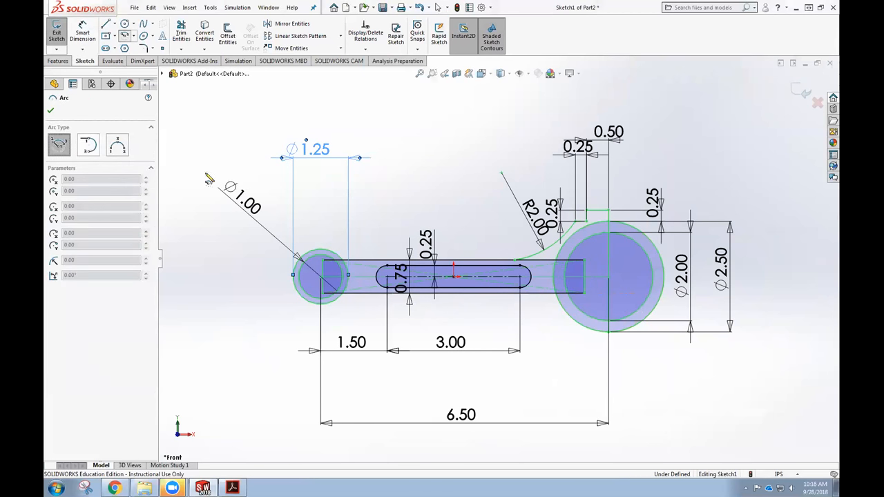
left_click(116, 145)
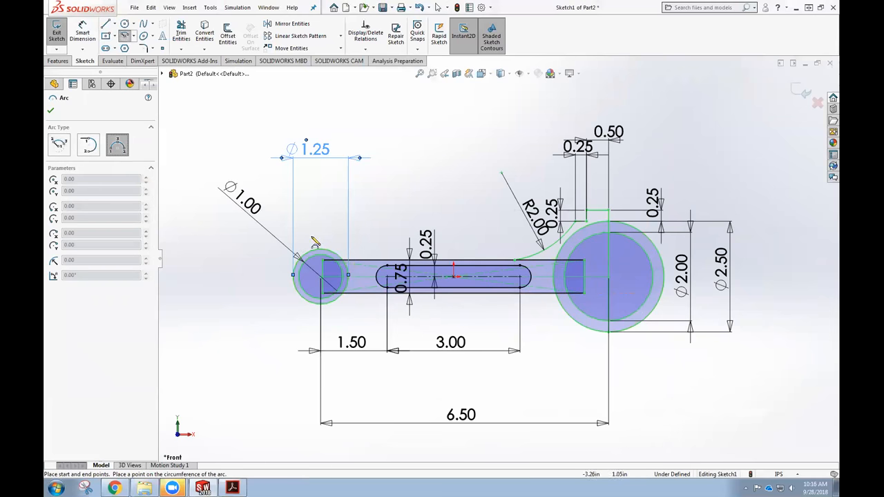
left_click(360, 261)
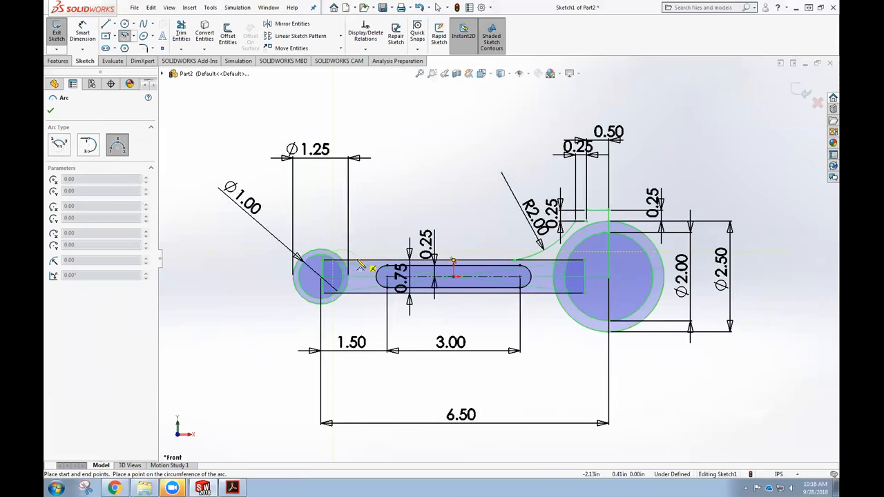
left_click(346, 257)
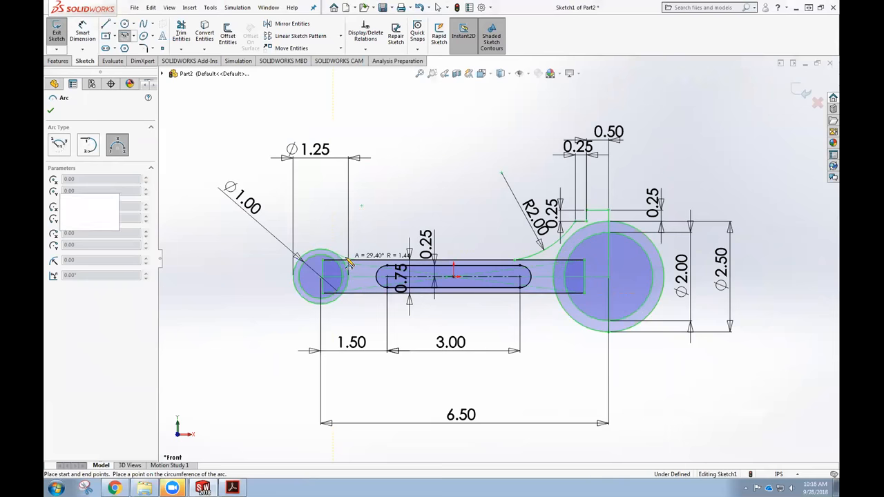
key("Escape")
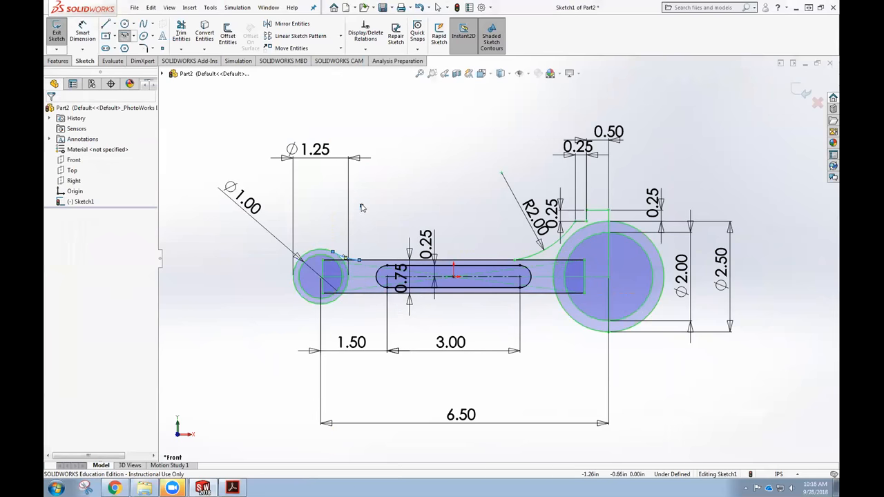
Step: Make the new left arc tangent to the arm's upper horizontal line
scroll(347, 271, "down", 2)
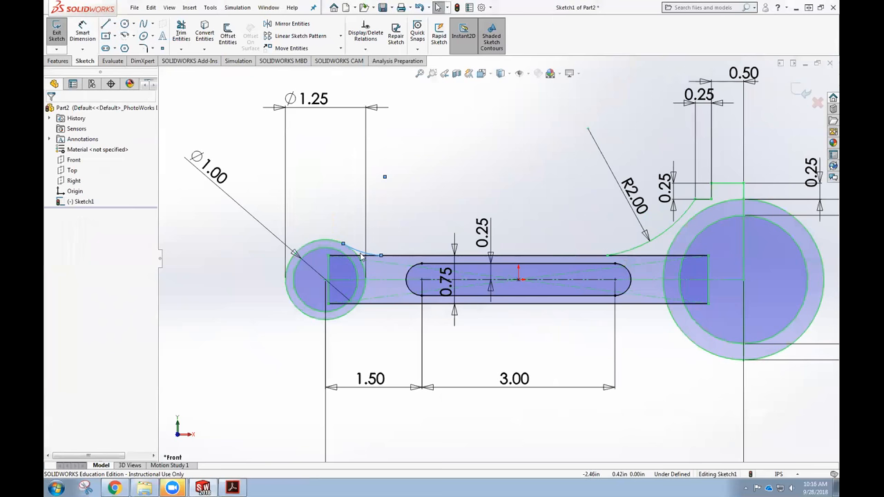
left_click(393, 236)
left_click(365, 254)
left_click(395, 257)
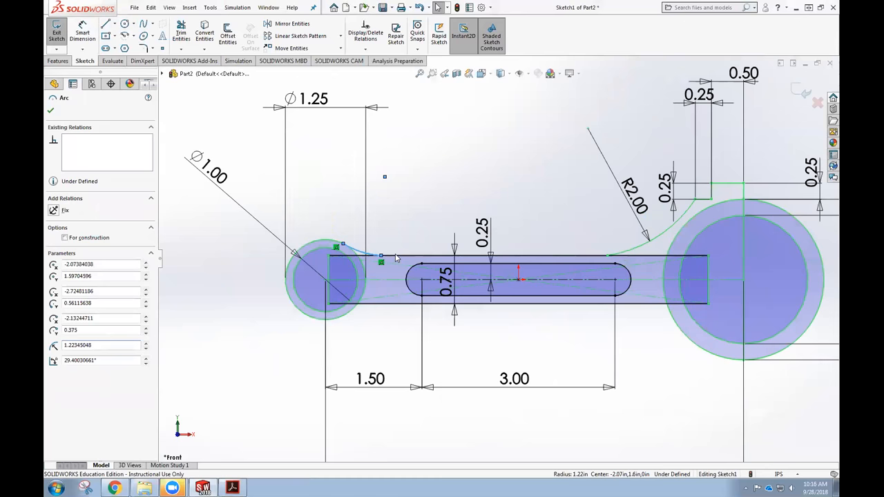
left_click(373, 252, "ctrl")
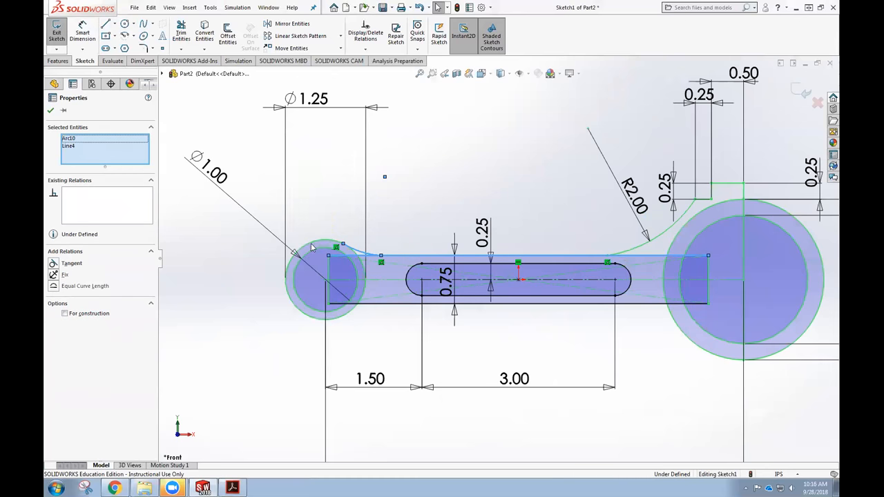
left_click(63, 263)
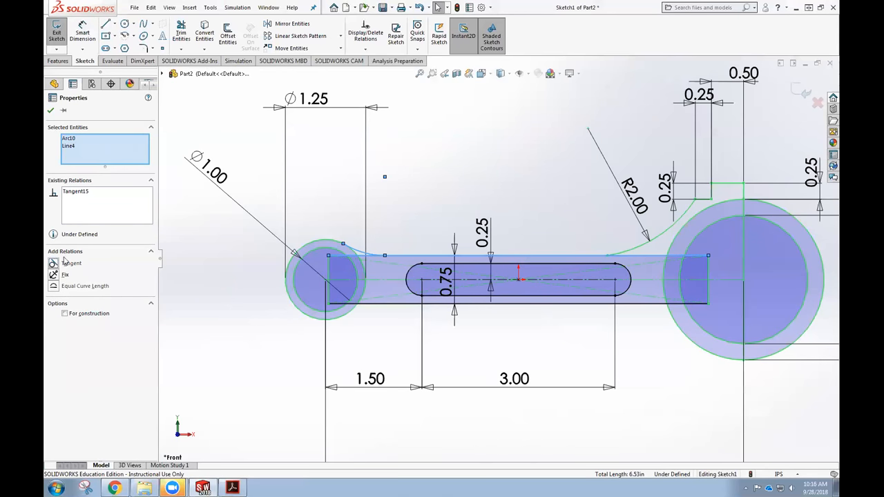
left_click(231, 278)
Step: Make the left blending arc tangent to the left outer circle
left_click(336, 245)
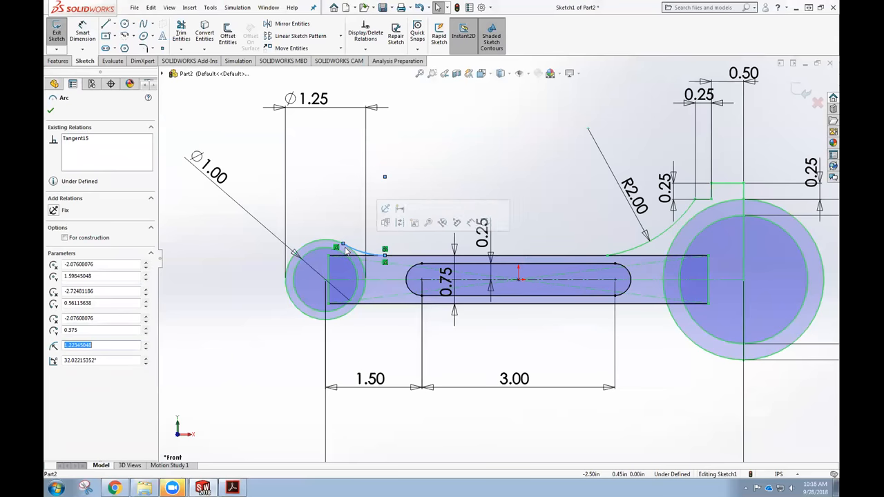
left_click(332, 243)
left_click(333, 244, "ctrl")
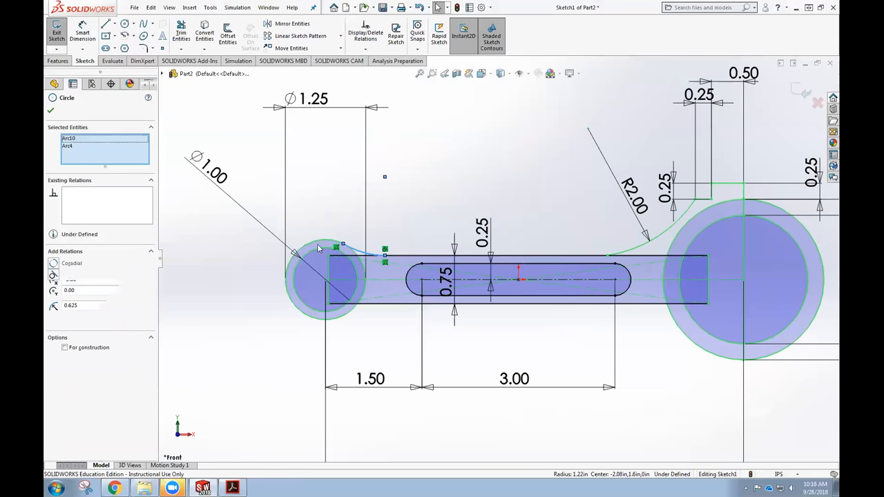
left_click(54, 274)
left_click(203, 288)
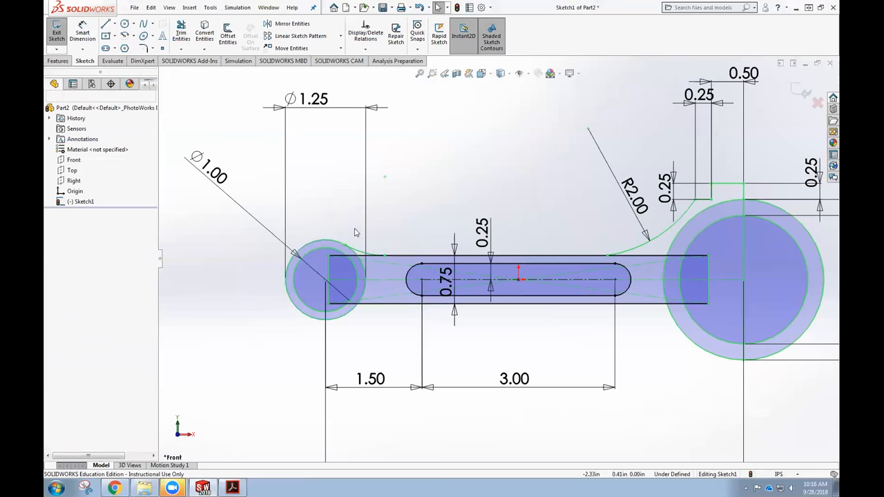
Step: Dimension the left blending arc's radius as 0.5 in
left_click(82, 31)
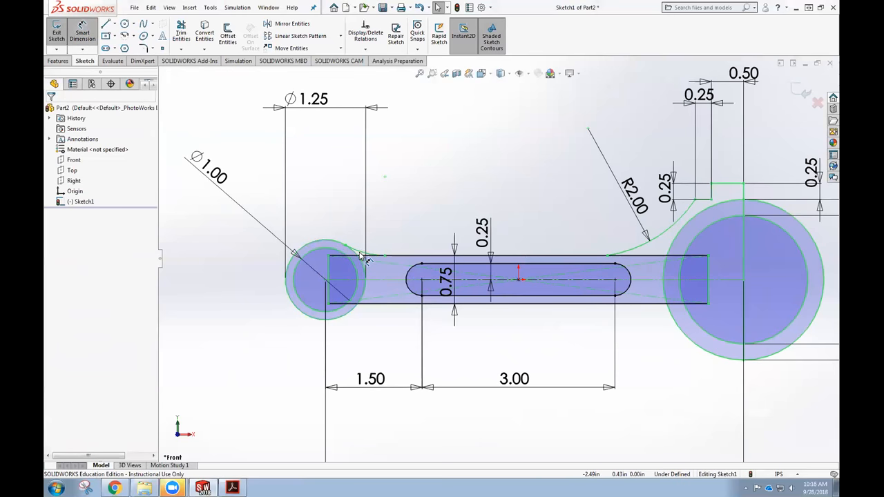
left_click(361, 253)
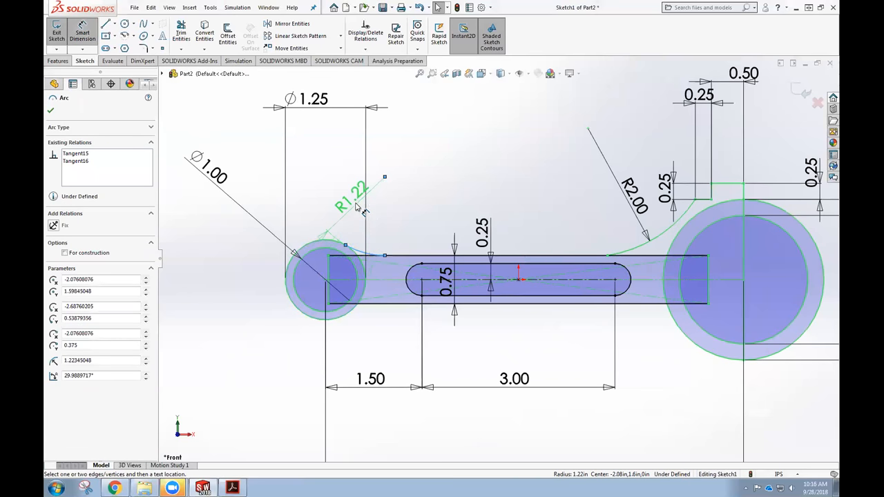
left_click(354, 205)
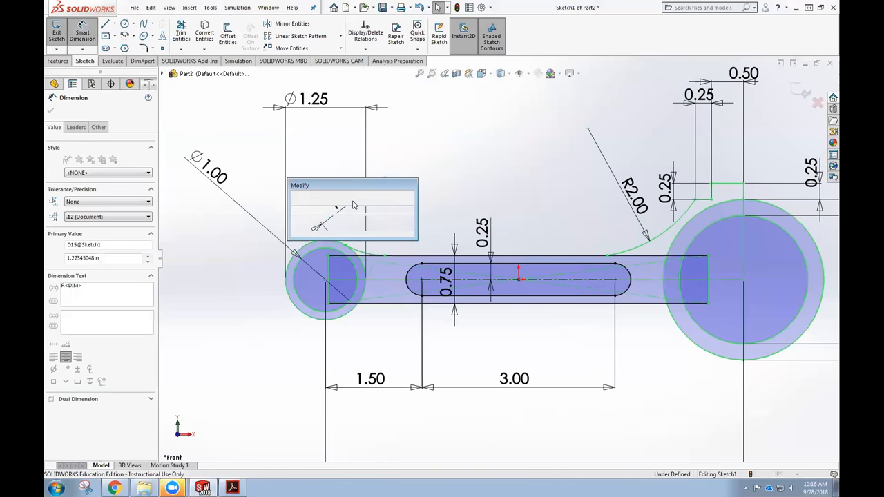
type("5")
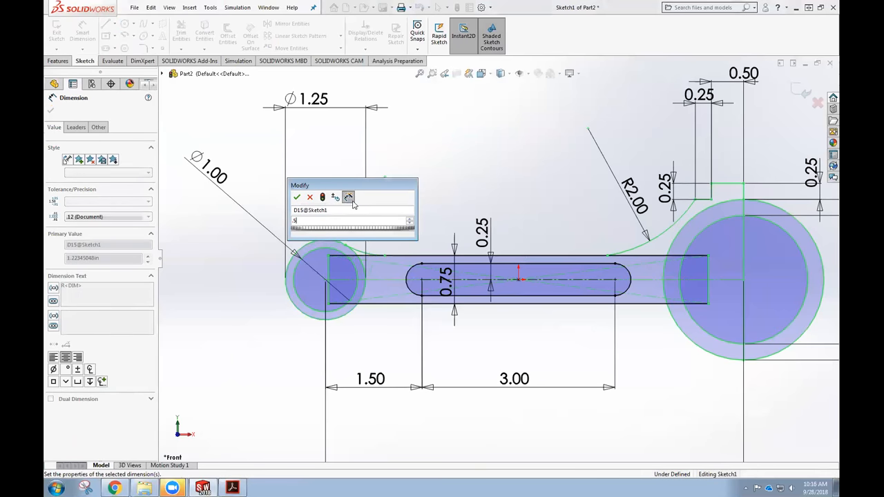
key("Return")
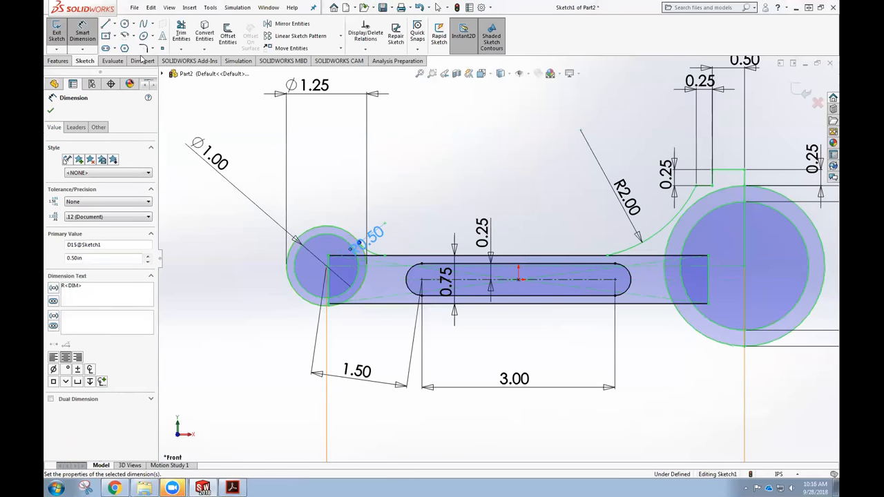
Step: Align the left circle's center, the slot's center point and the right circle's center with a horizontal relation
left_click(327, 266)
left_click(517, 280, "ctrl")
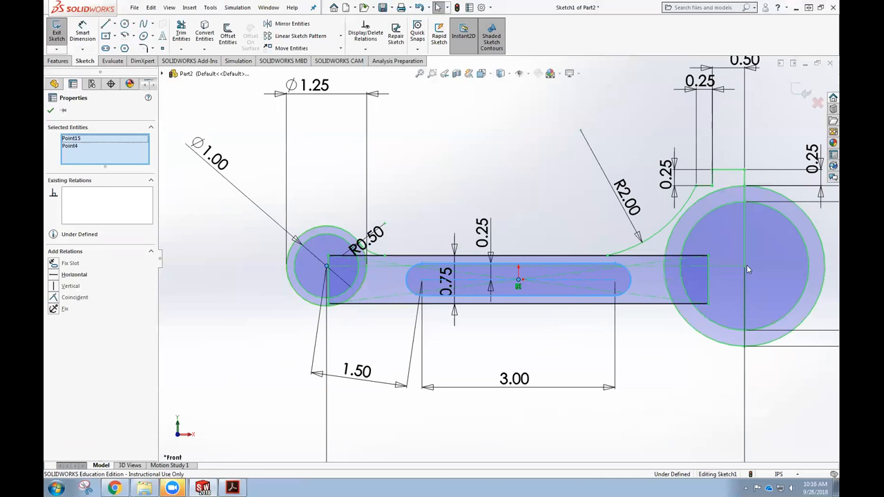
left_click(744, 266, "ctrl")
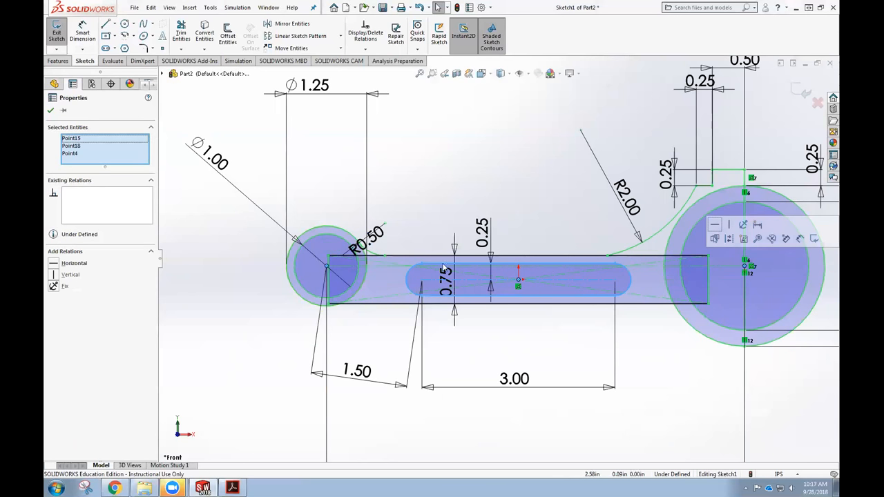
left_click(60, 263)
left_click(279, 394)
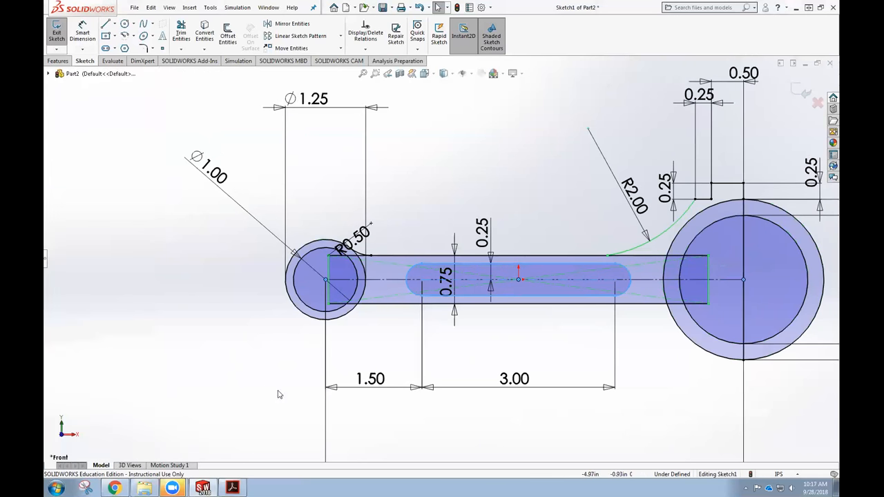
Step: Move the left arc's R0.50 dimension text up and clear of the profile
key("f")
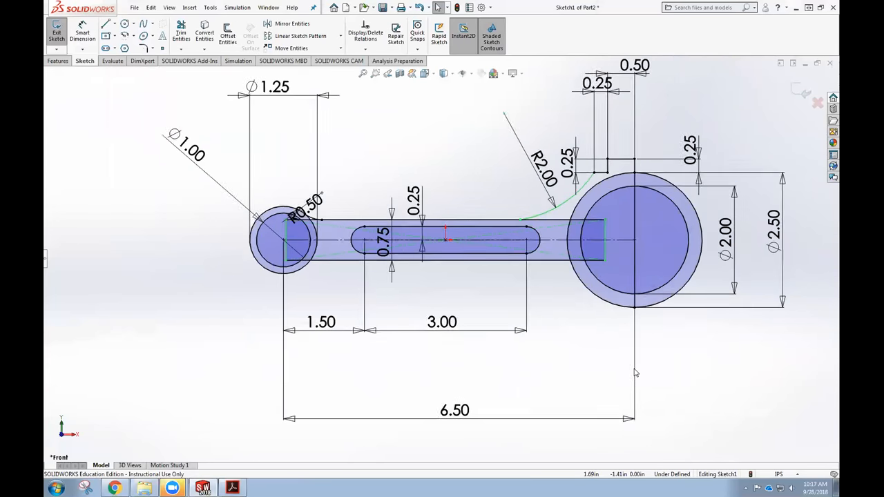
scroll(369, 257, "up", 2)
mouse_move(322, 208)
left_mouse_down()
mouse_move(384, 178)
mouse_move(405, 146)
mouse_move(419, 142)
left_mouse_up()
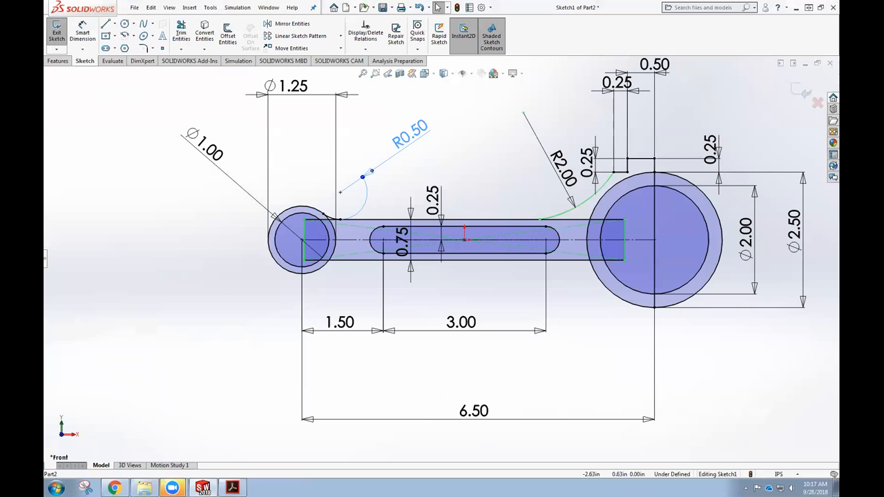
left_click(605, 358)
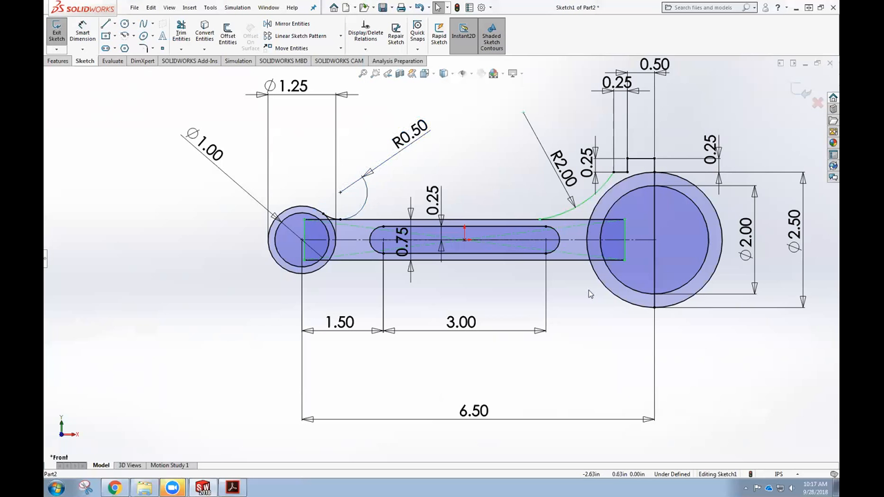
Step: Trim the arm rectangle's left end line and the parts of its horizontal lines inside the left circles
left_click(181, 33)
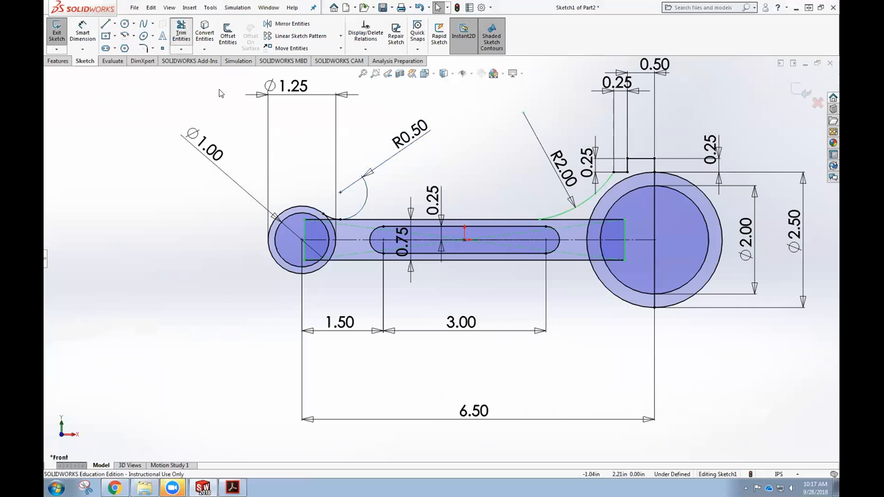
left_click(305, 234)
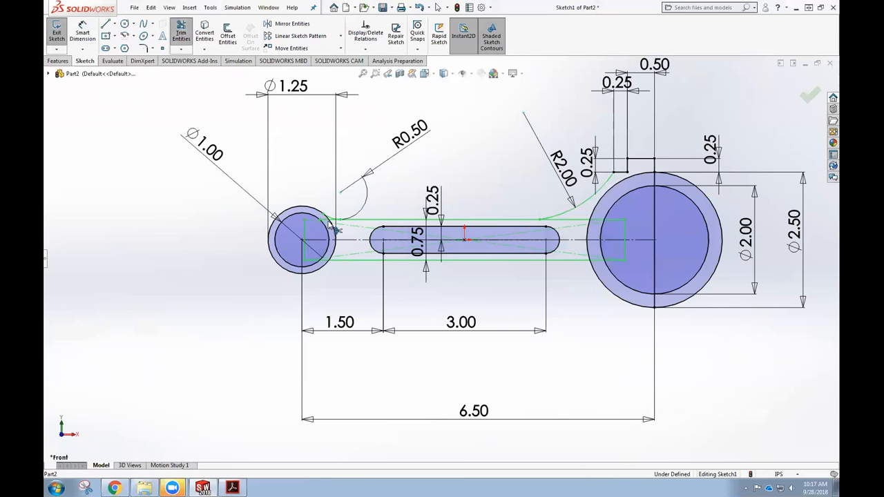
left_click(331, 220)
left_click(331, 220)
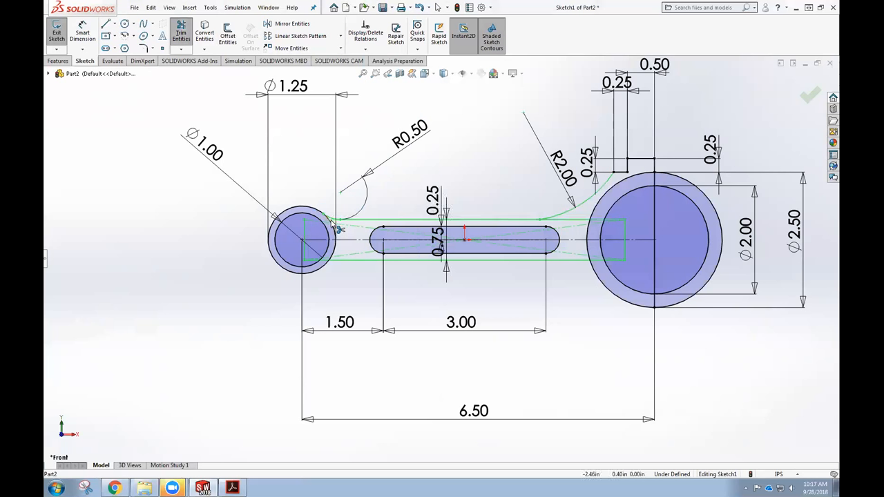
left_click(304, 231)
left_click(307, 251)
left_click(181, 32)
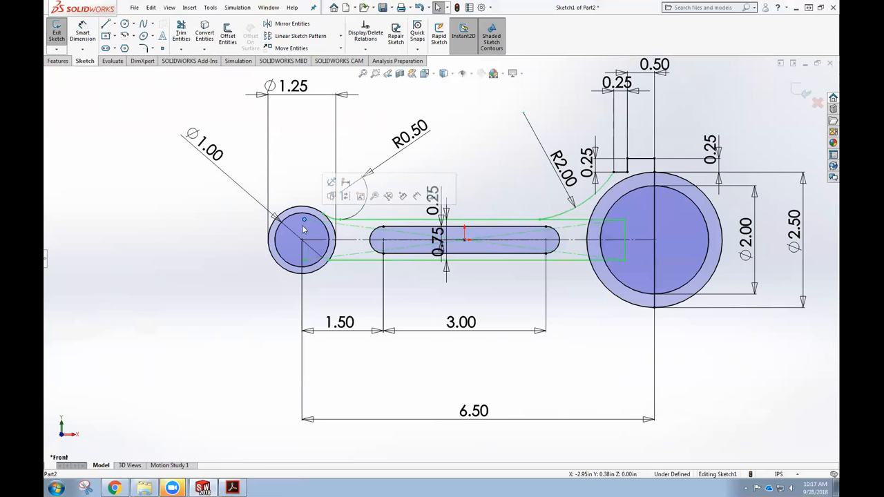
Step: Align the arm's two leftover left corner points vertically with the left circle's center
left_click(302, 261)
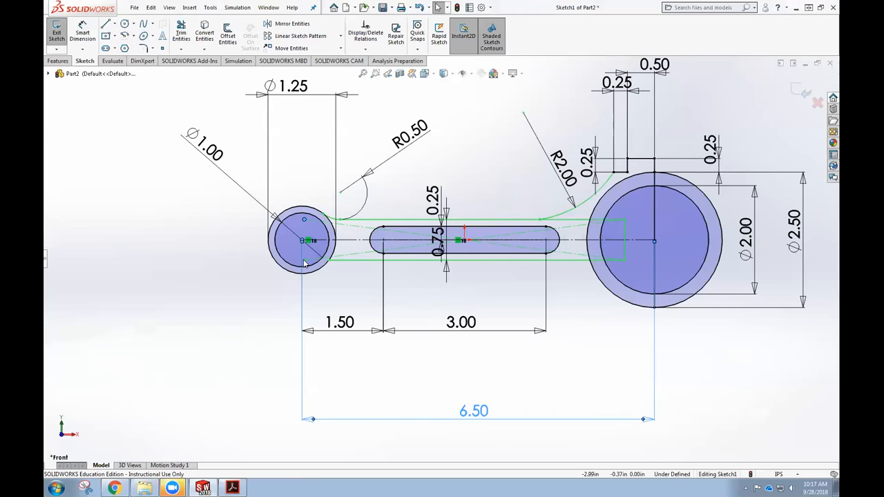
left_click(288, 243)
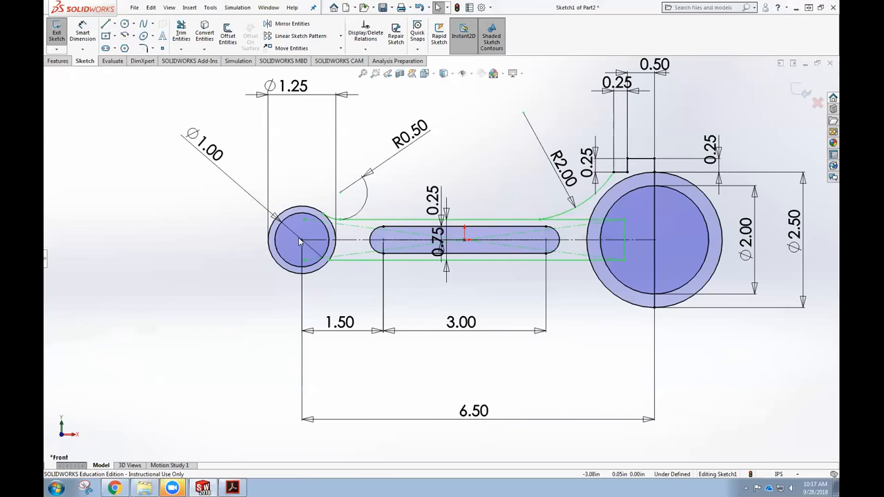
left_click(298, 237)
scroll(326, 215, "down", 3)
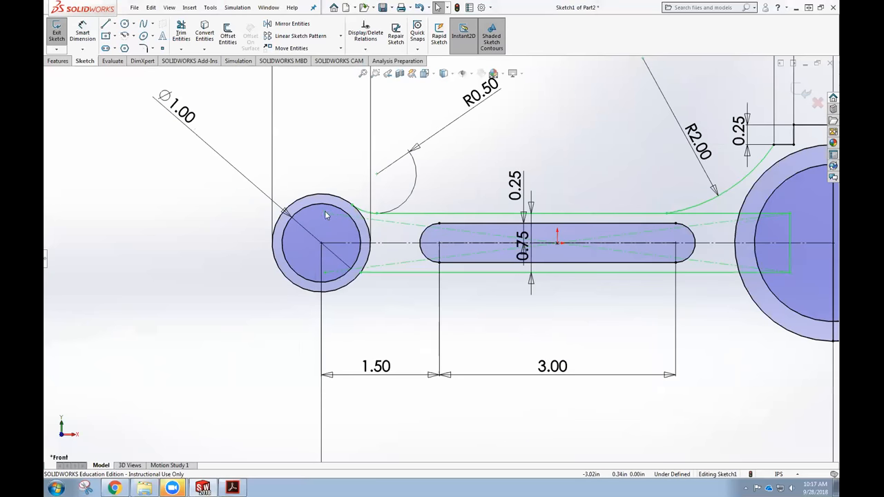
left_click(326, 214)
left_click(321, 243, "ctrl")
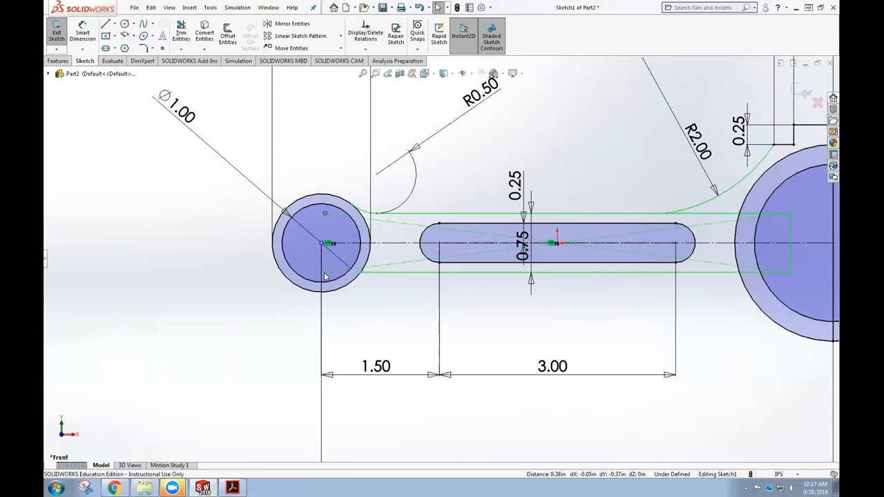
left_click(325, 274, "ctrl")
left_click(366, 232)
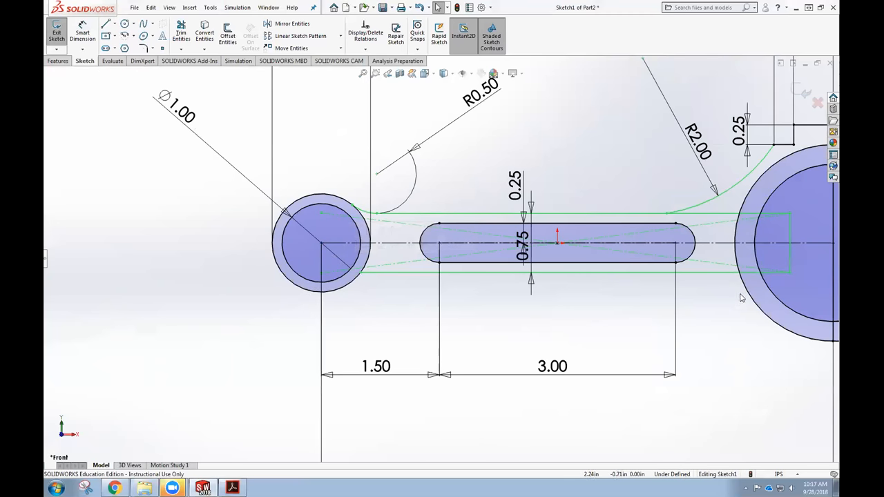
Step: Trim the arm rectangle's right end line and its horizontal lines beyond the R2.00 arc and inside the large circles
scroll(792, 260, "down", 1)
scroll(765, 260, "up", 2)
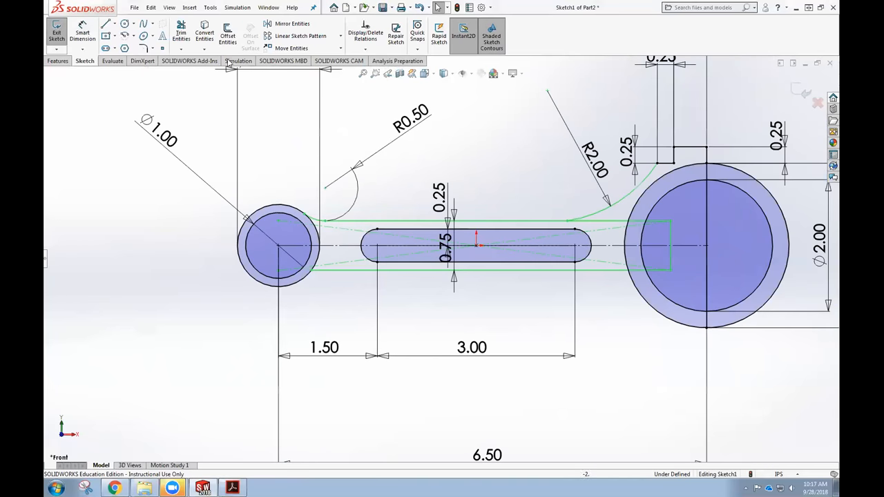
left_click(181, 33)
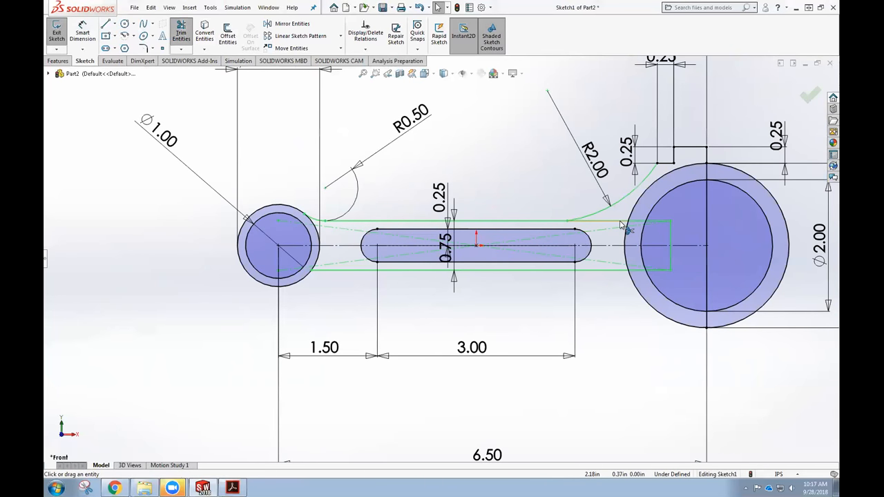
left_click(624, 221)
left_click(636, 221)
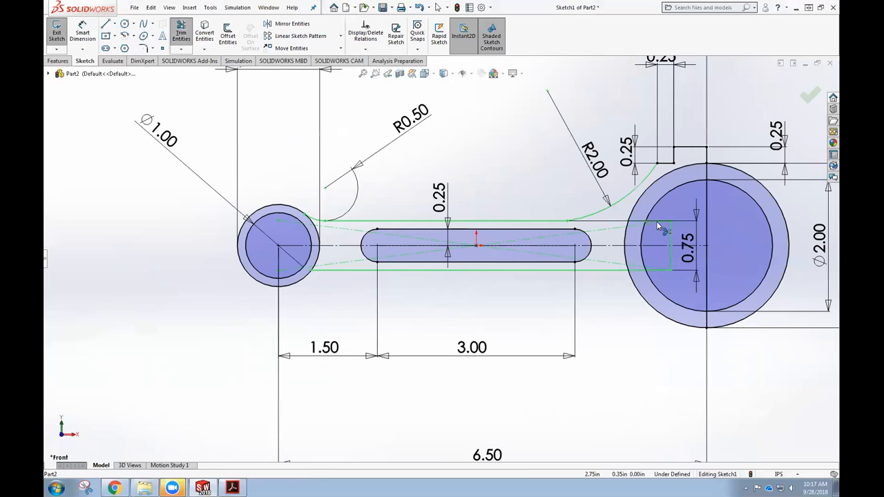
left_click(659, 221)
left_click(669, 228)
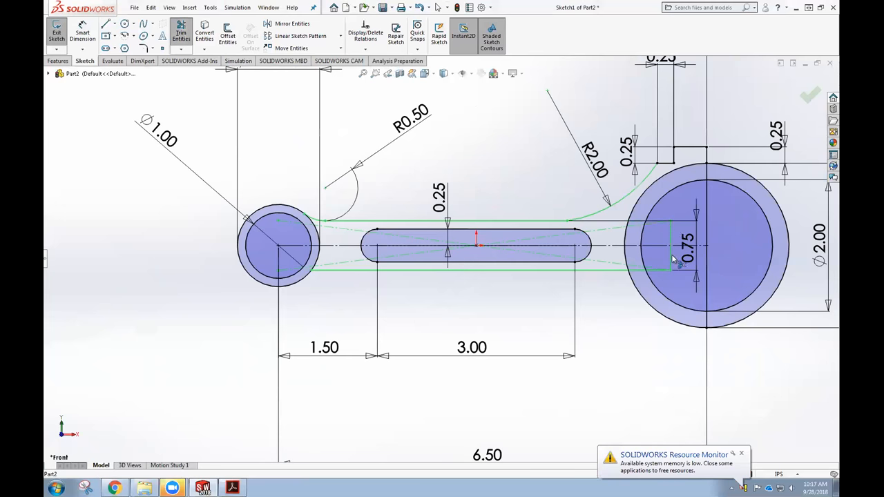
left_click(668, 265)
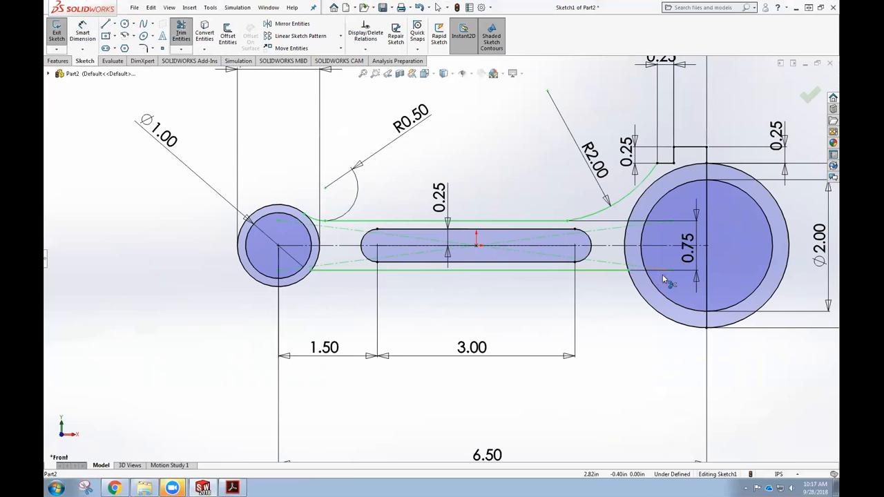
key("Escape")
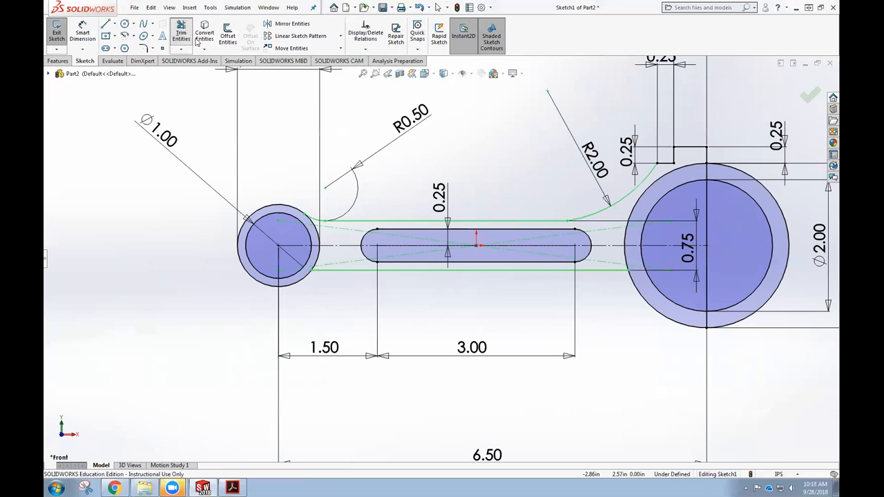
Step: Align the arm's two leftover right corner points vertically with the large circle's center
left_click(669, 221)
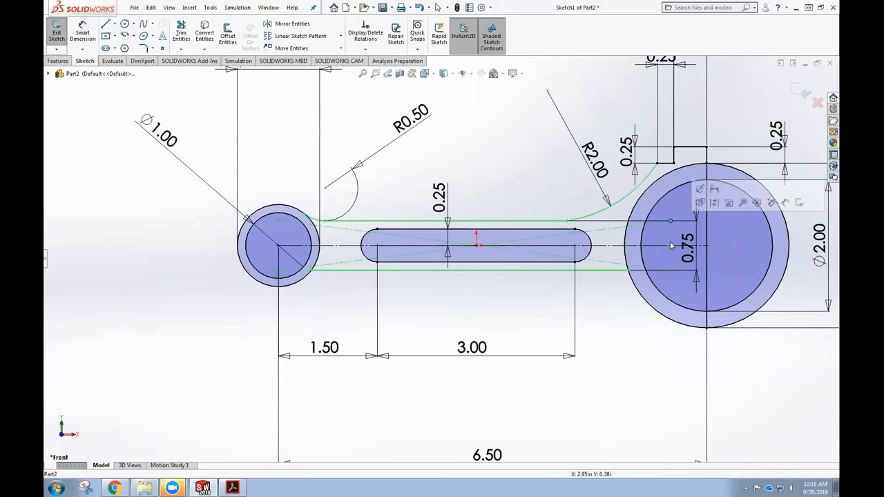
left_click(669, 269, "ctrl")
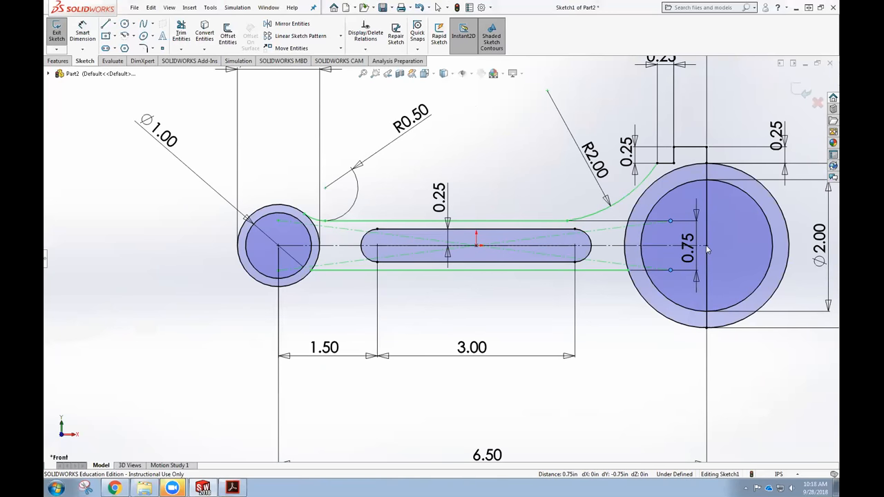
left_click(706, 245, "ctrl")
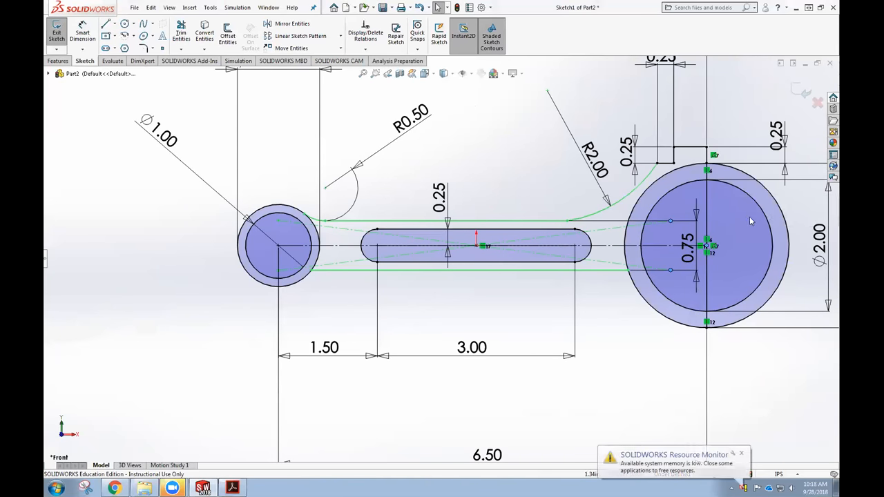
left_click(46, 263)
left_click(55, 274)
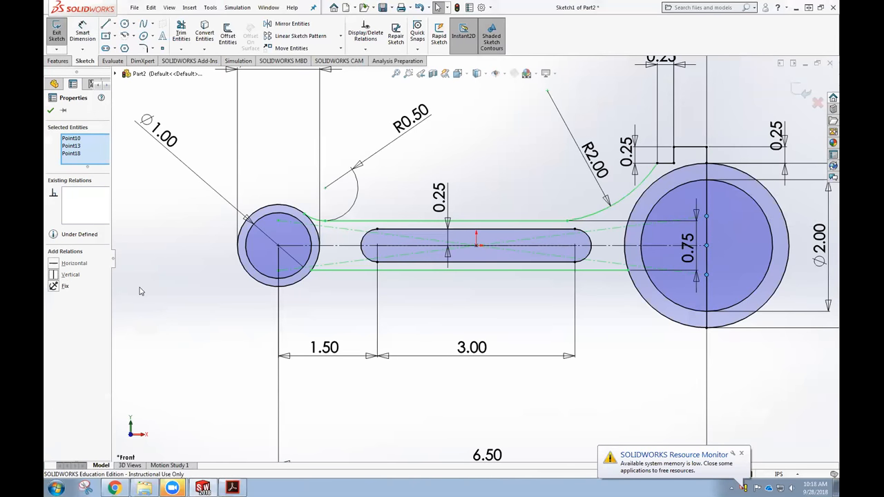
left_click(512, 318)
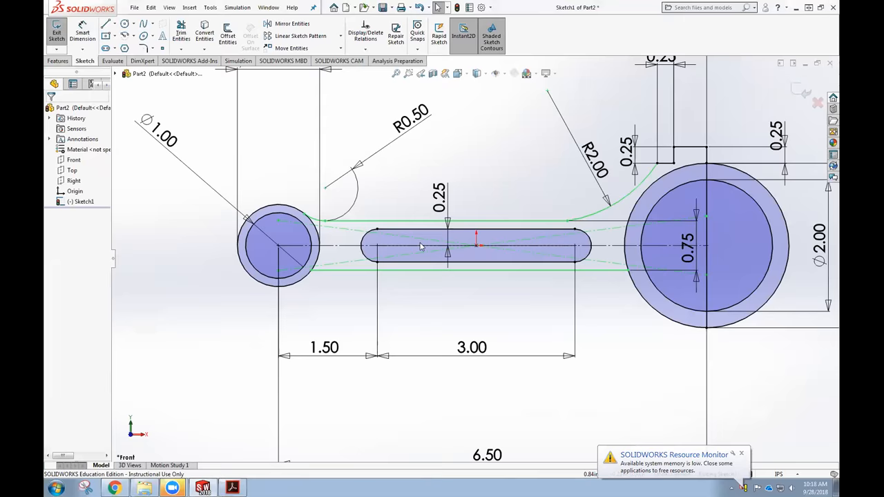
key("f")
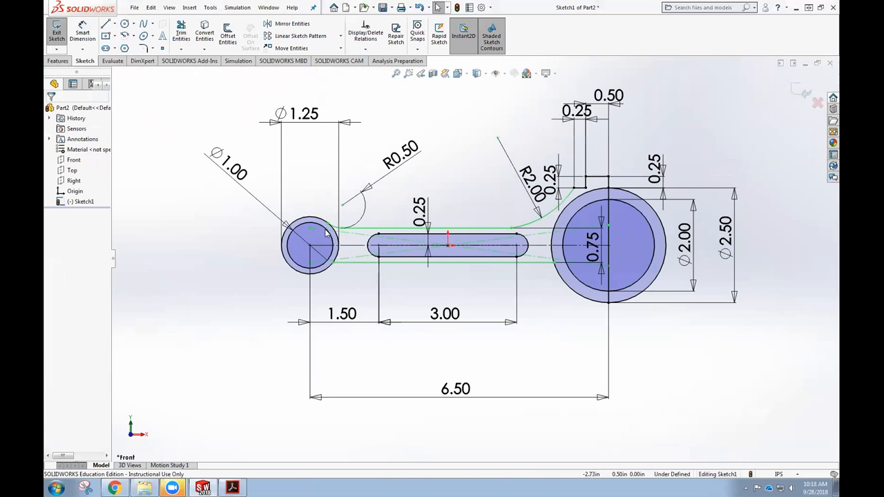
Step: Dimension the arm's upper horizontal line 0.375 in above the origin
scroll(341, 252, "down", 1)
scroll(341, 252, "down", 1)
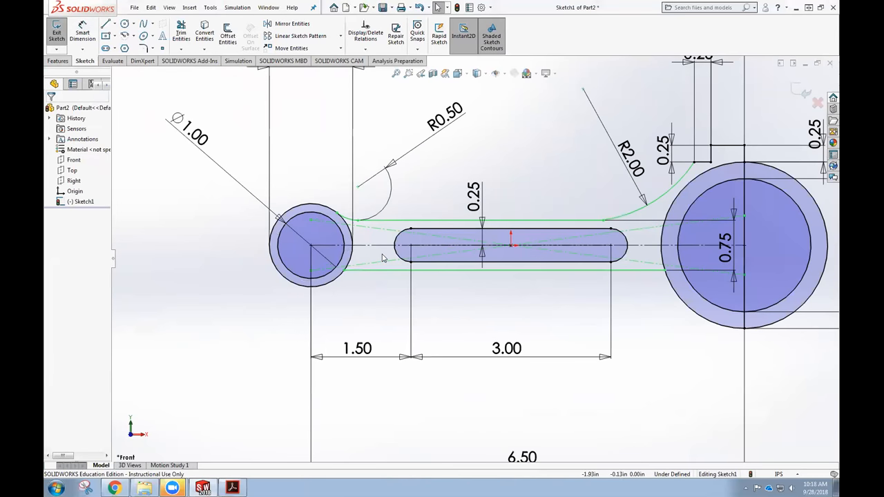
left_click(516, 221)
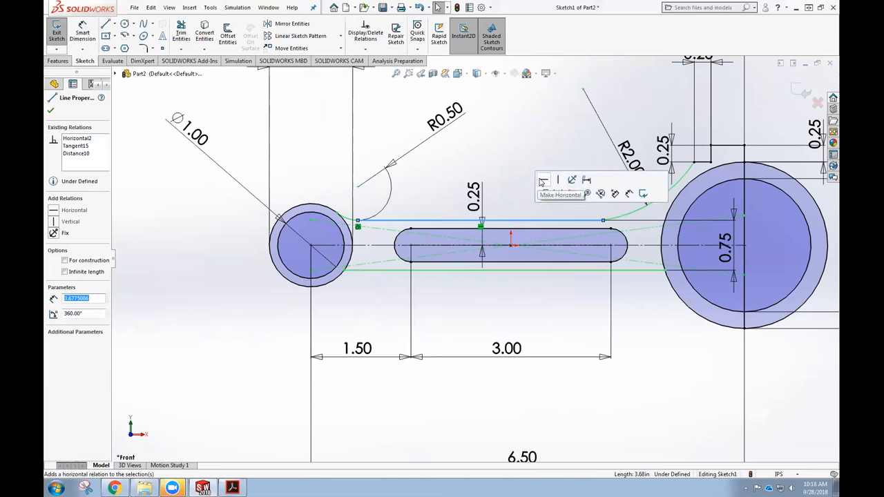
key("Escape")
scroll(540, 223, "down", 2)
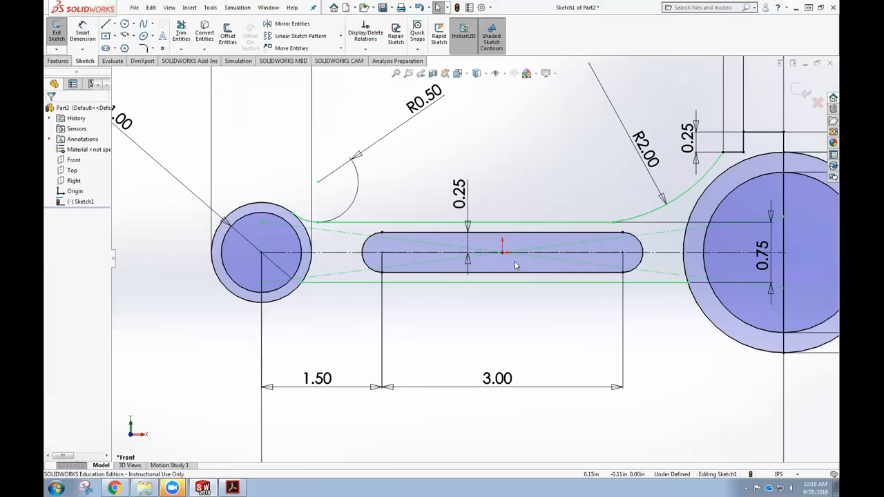
scroll(515, 261, "down", 3)
scroll(514, 261, "up", 3)
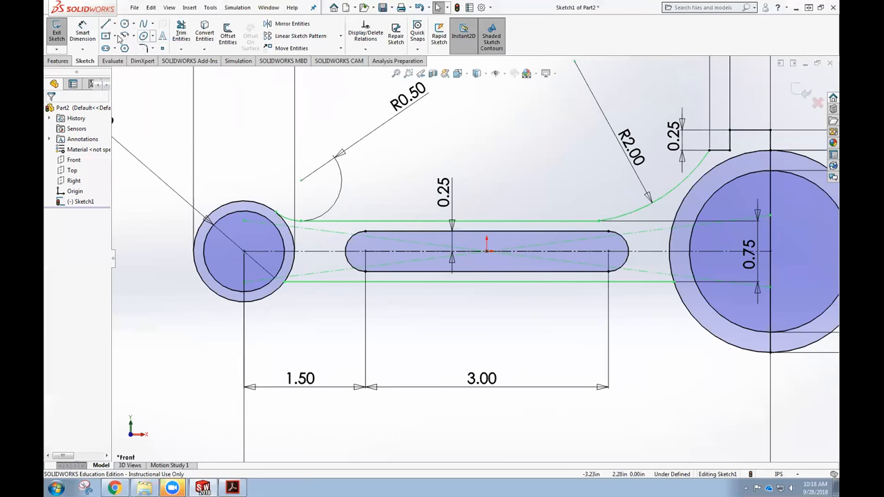
left_click(83, 33)
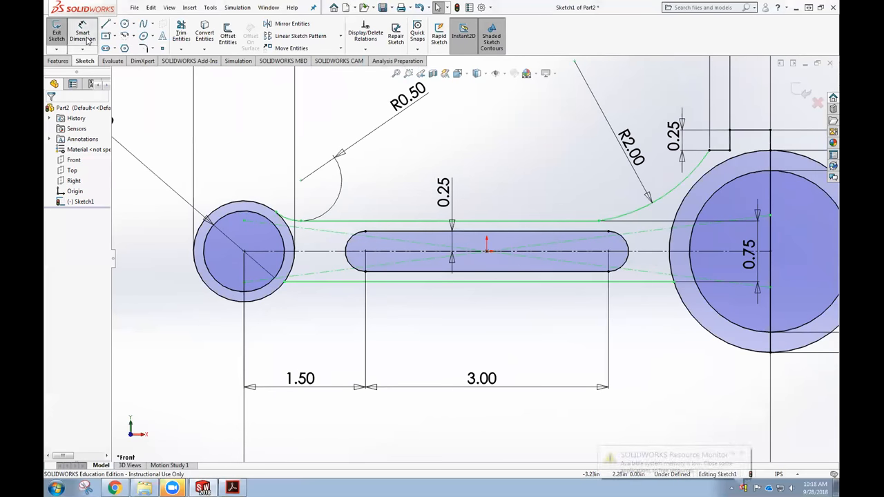
left_click(486, 250)
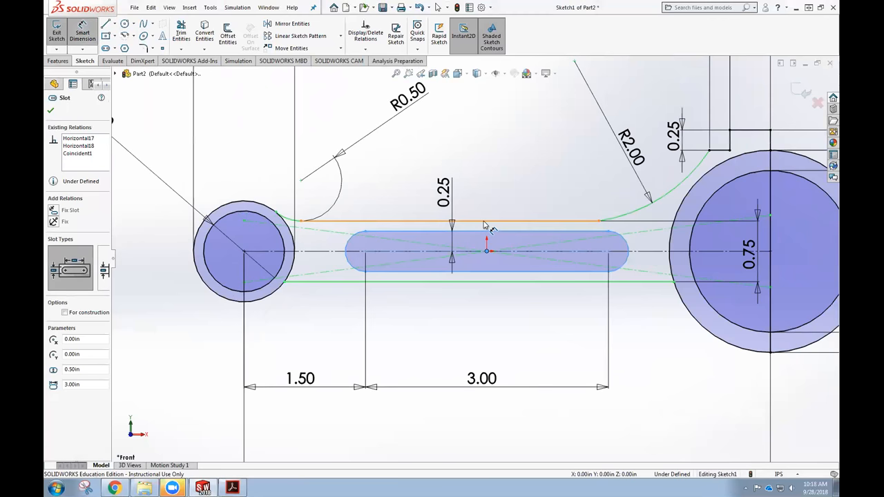
left_click(483, 221)
left_click(501, 183)
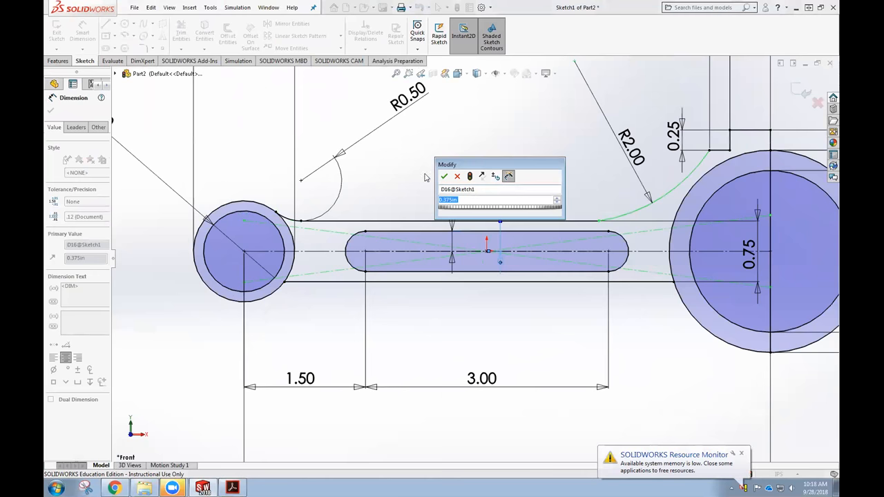
left_click(444, 176)
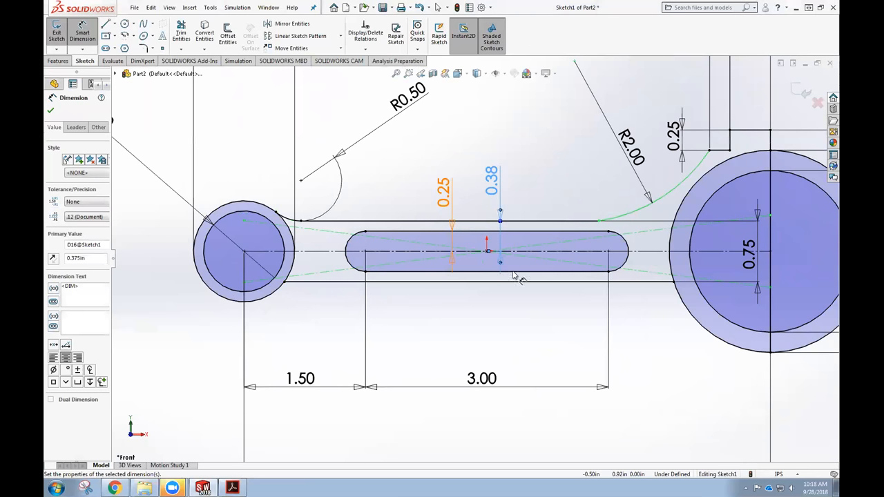
key("f")
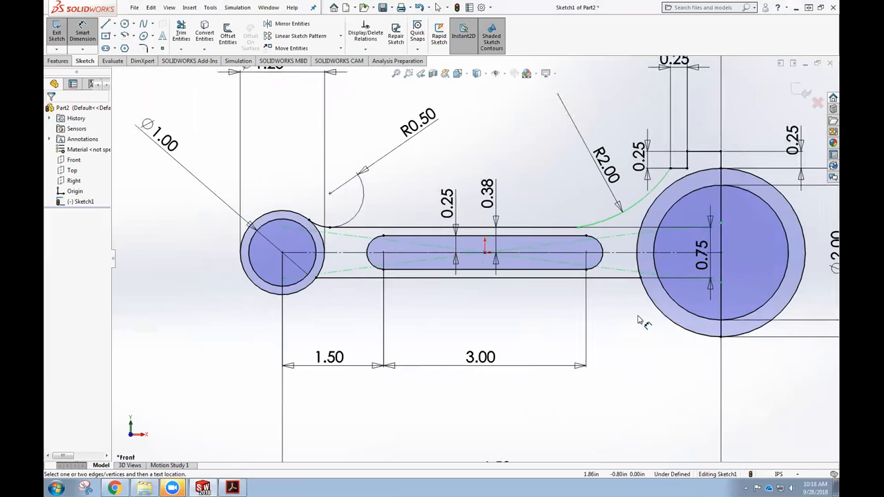
Step: Move the 0.25 height dimension of the step above the large circle farther up and outward from the profile
scroll(634, 201, "down", 1)
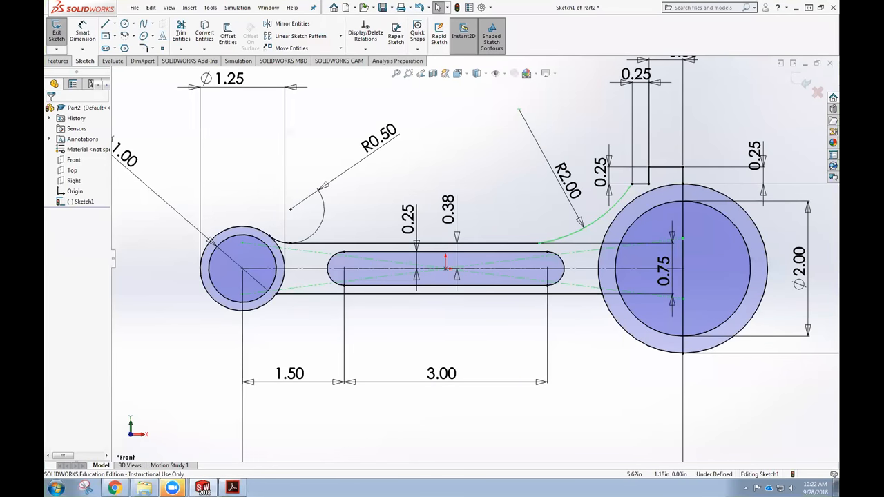
scroll(587, 265, "down", 3)
scroll(511, 269, "up", 5)
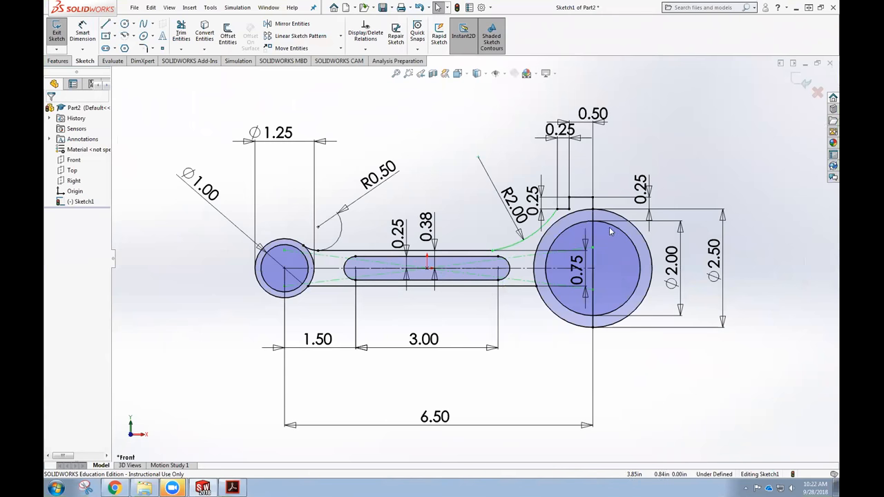
left_click_drag(642, 196, 668, 165)
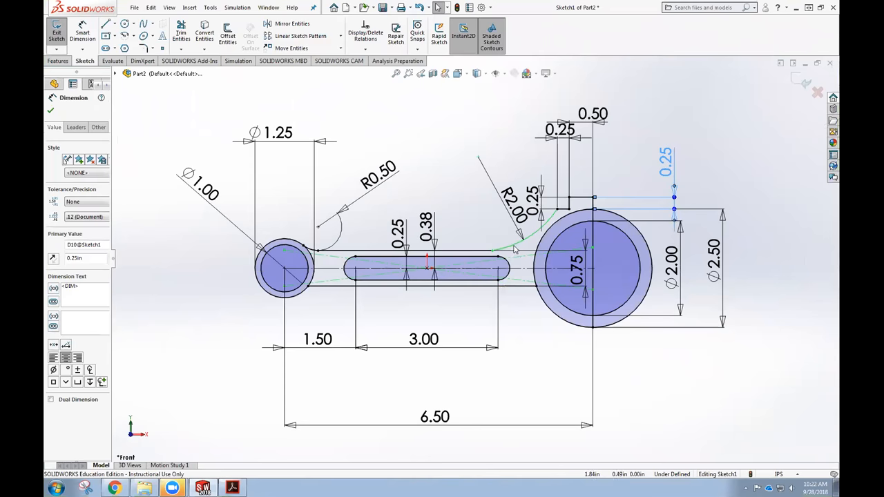
Step: Try to align the construction diagonals' two upper endpoints, inside the left and right circles, with a horizontal relation
scroll(514, 248, "down", 1)
scroll(516, 250, "up", 1)
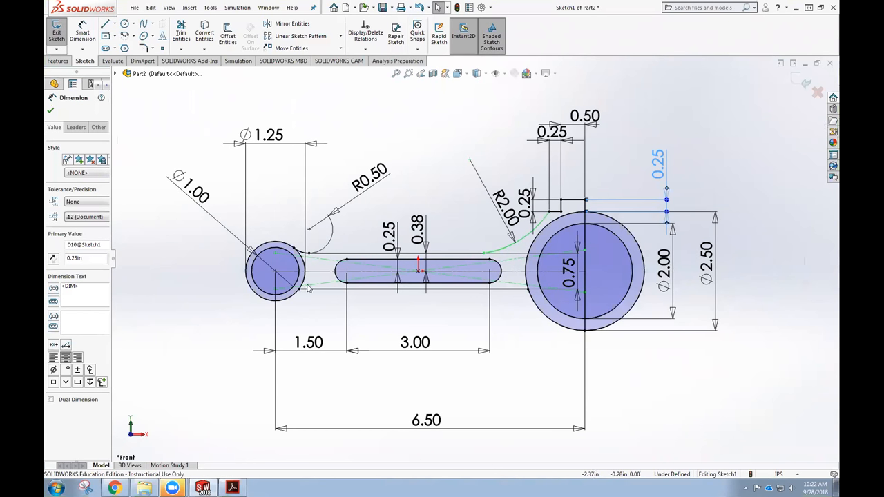
left_click(276, 253)
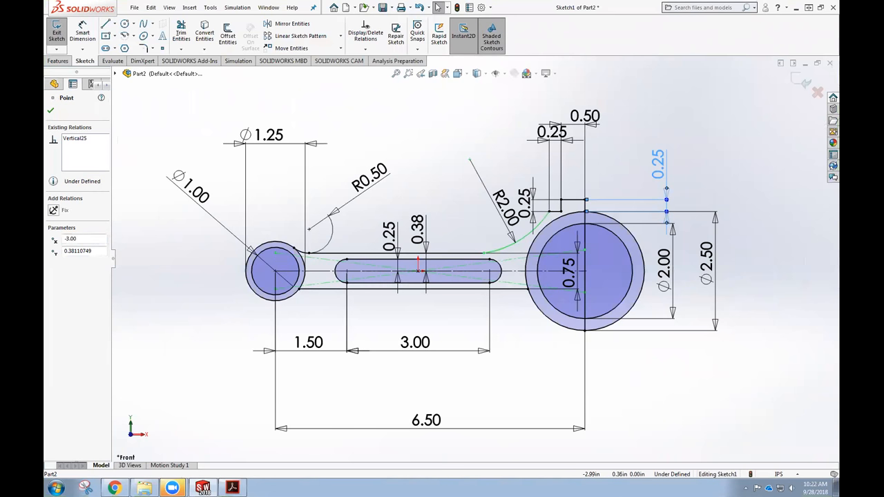
left_click(584, 249, "ctrl")
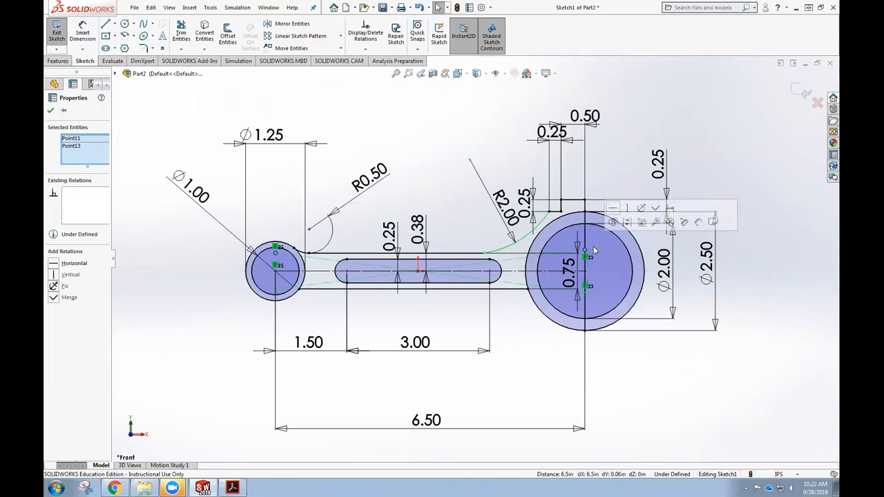
left_click(612, 208)
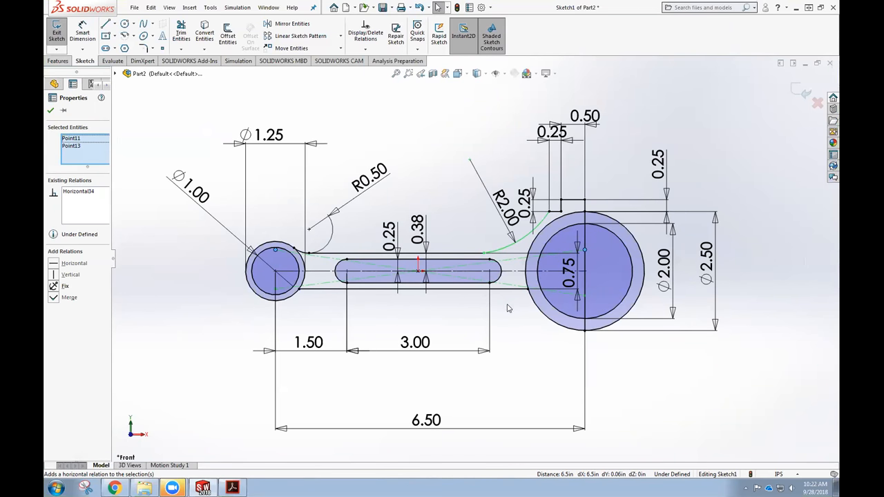
left_click(523, 323)
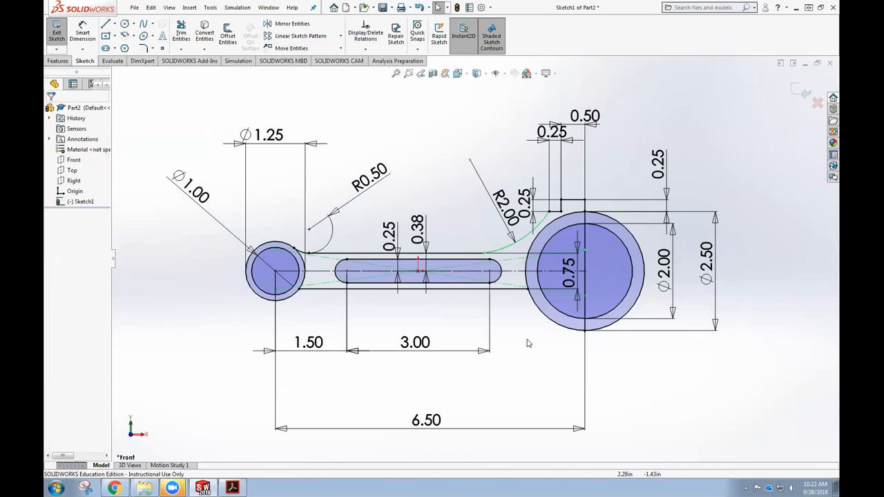
key("ctrl+z")
left_click(468, 206)
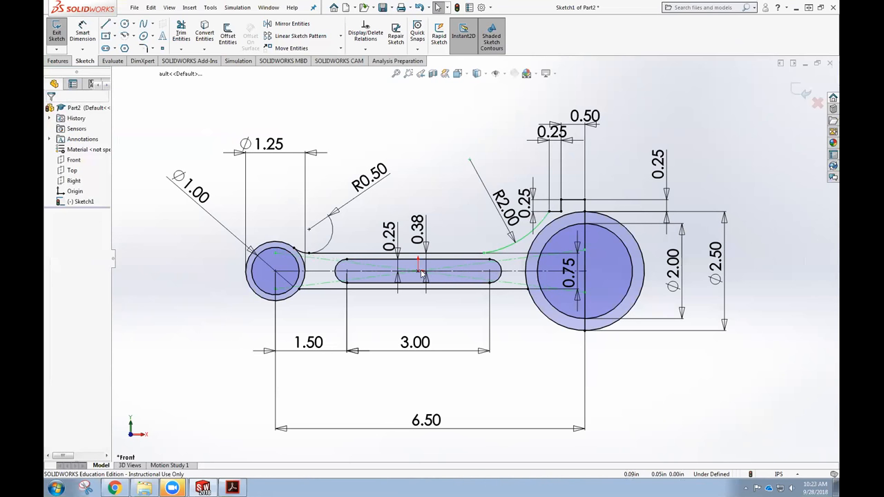
Step: Align the R2.00 arc's lower endpoint vertically with the slot's upper right tangent point
left_click(484, 254)
left_click(490, 261, "ctrl")
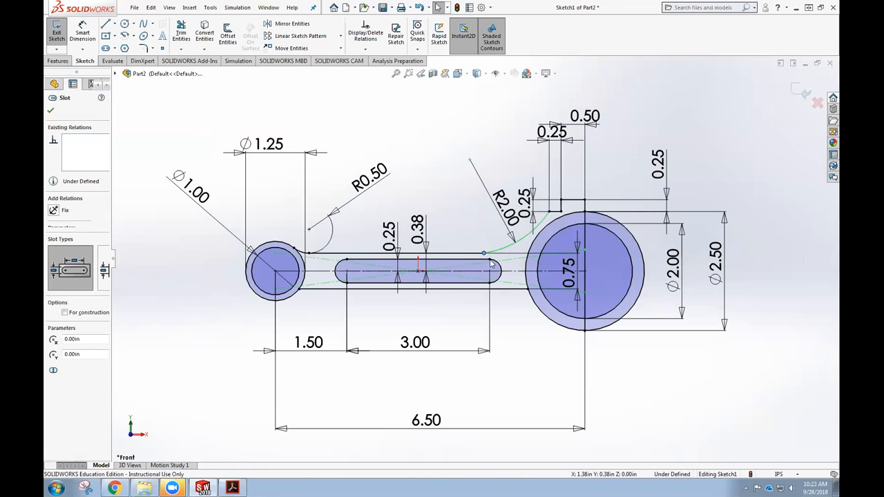
left_click(60, 286)
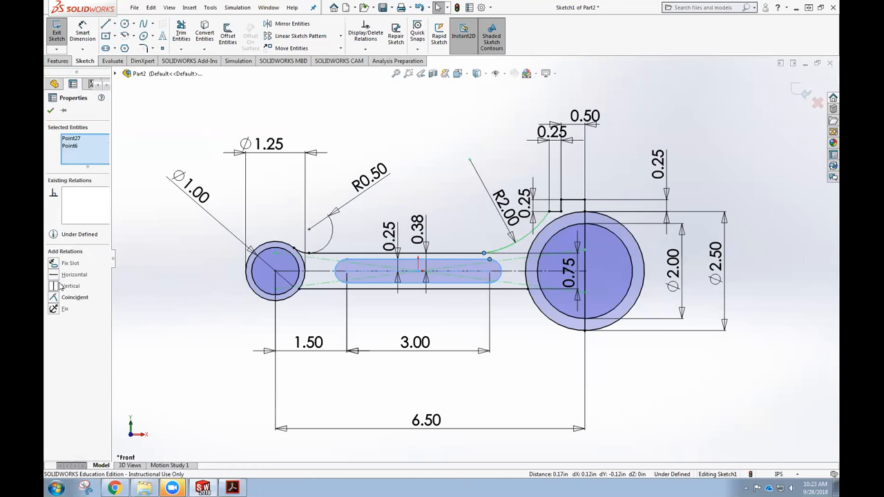
left_click(190, 295)
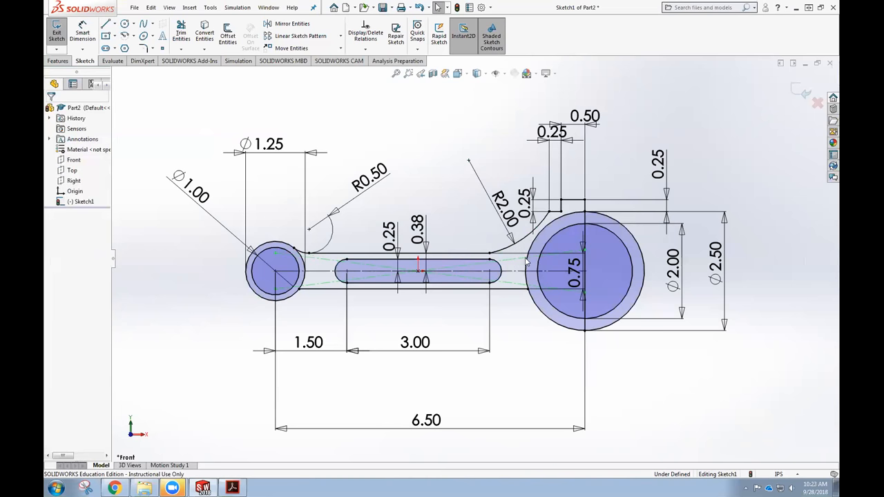
Step: Move the arm's 0.75 height dimension beside the slot's right end and show the sketch relations
scroll(578, 266, "down", 3)
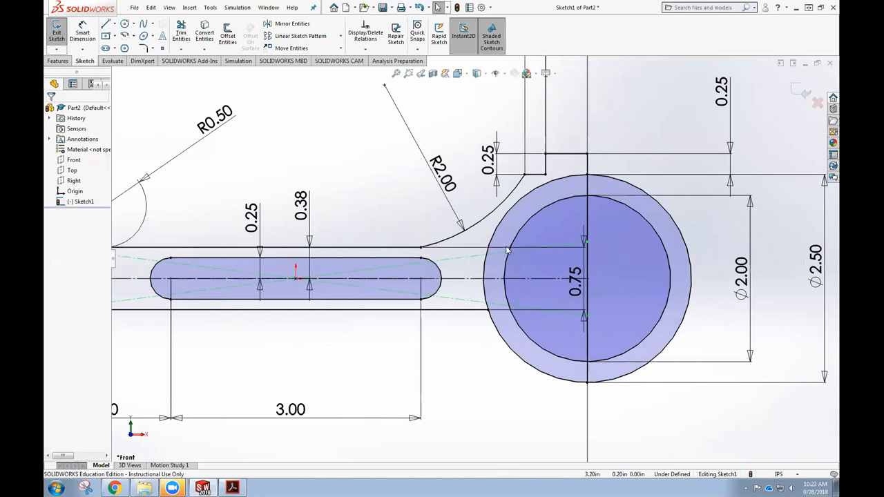
left_click_drag(578, 282, 388, 273)
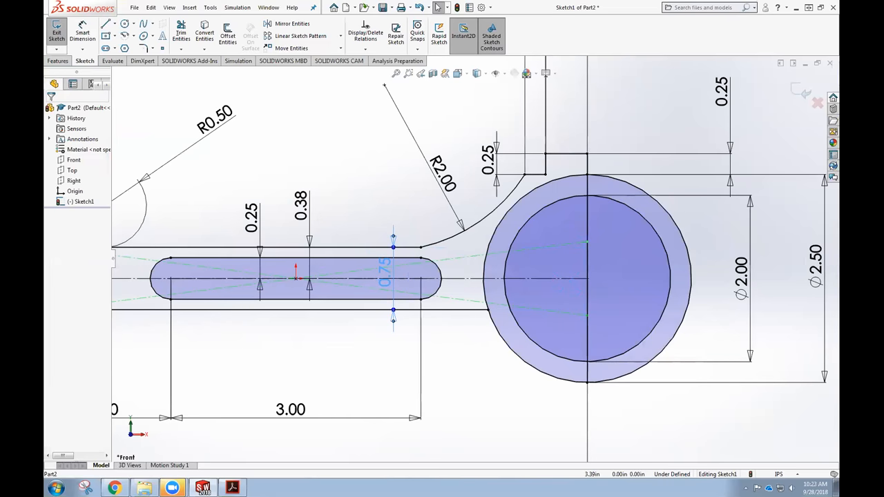
left_click(449, 242)
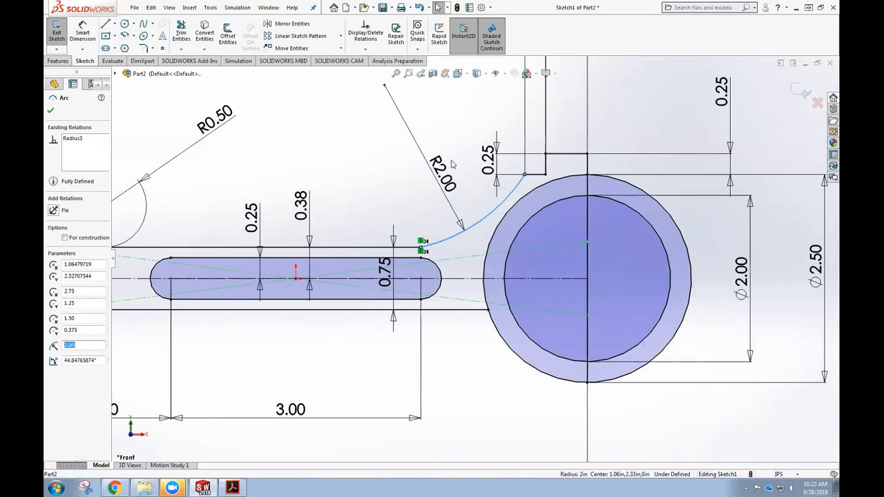
left_click(505, 76)
left_click(495, 179)
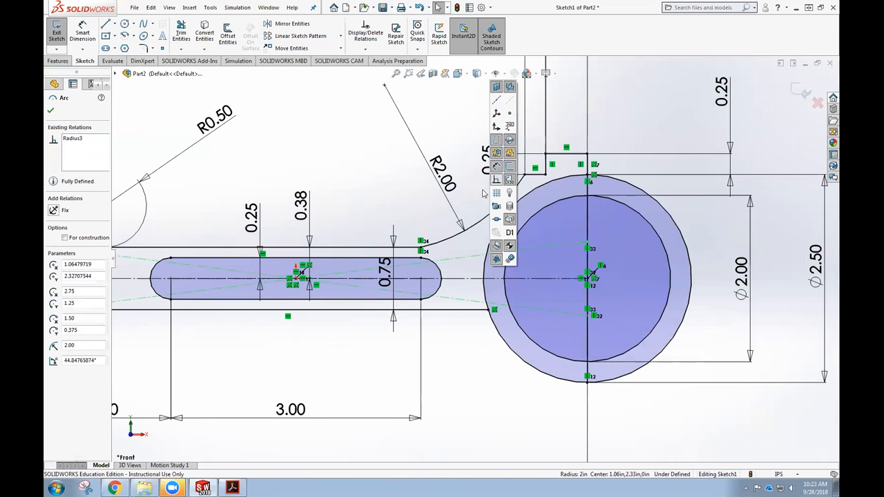
Step: Make the R2.00 arc tangent to the arm's upper line and delete the vertical relation at the arc's lower endpoint
left_click(439, 246)
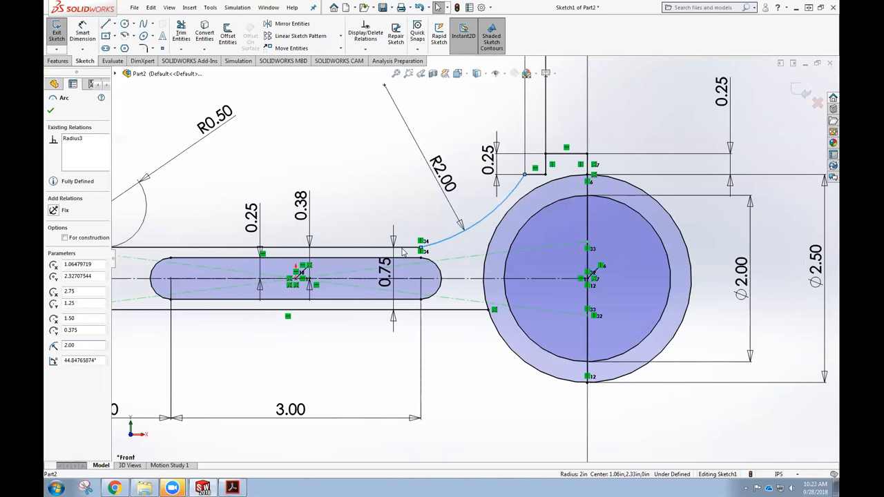
left_click(404, 249)
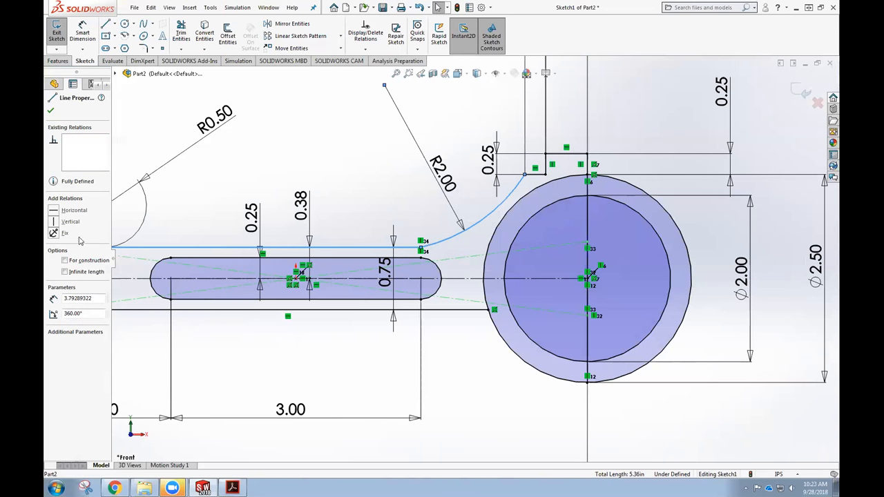
left_click(368, 173)
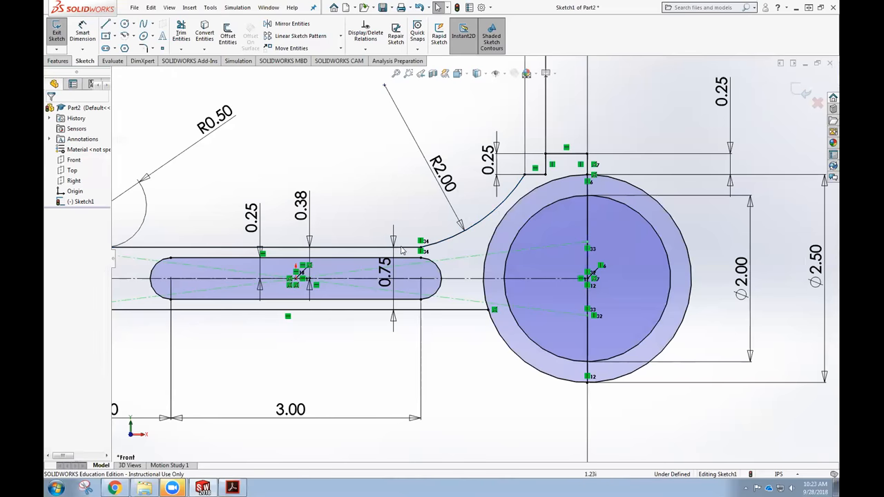
left_click(442, 243)
left_click(449, 240, "ctrl")
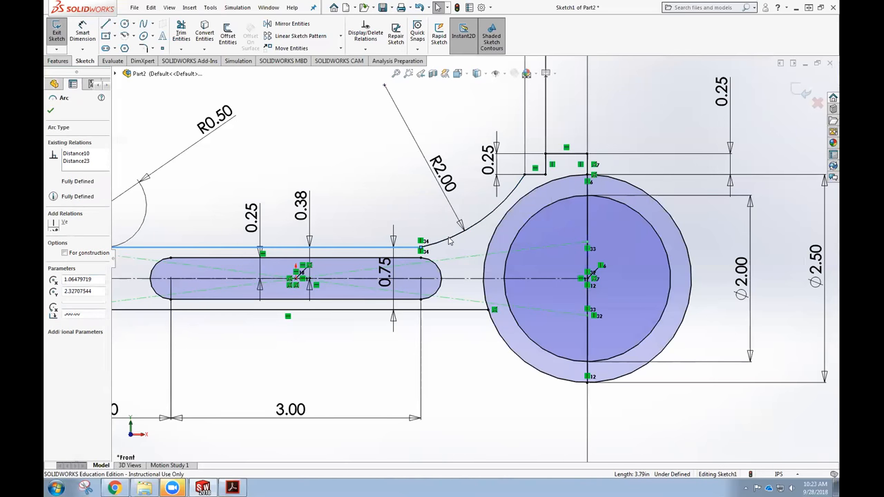
left_click(53, 264)
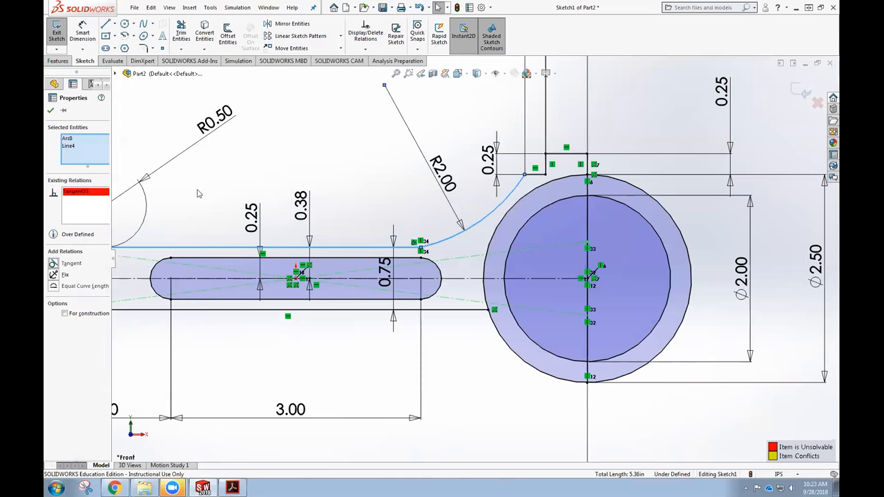
left_click(345, 176)
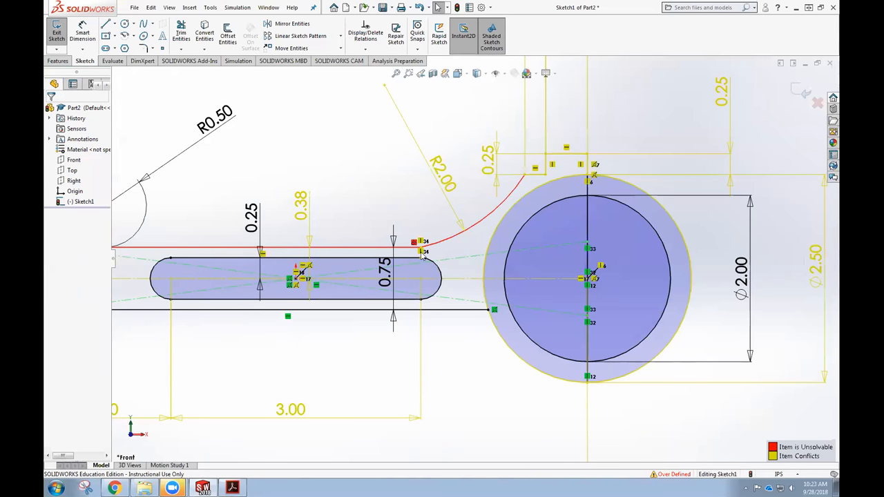
key("Delete")
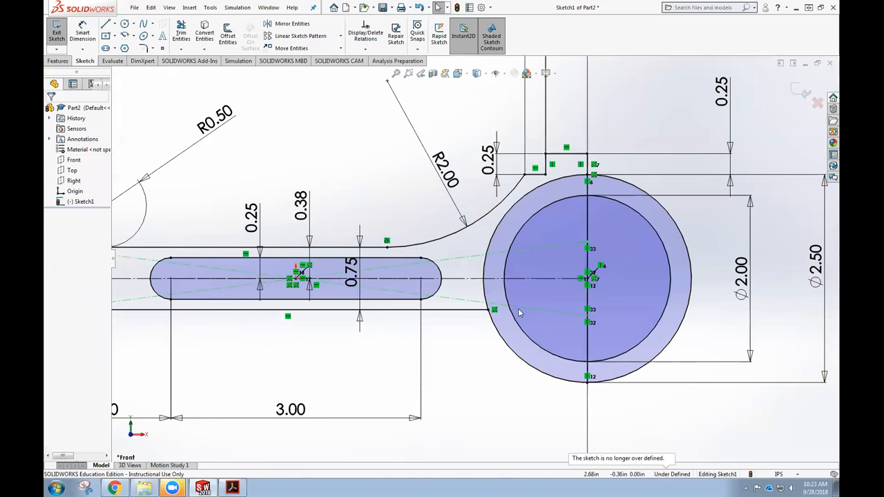
Step: Delete the two leftover construction diagonals that cross the slotted arm
scroll(475, 307, "up", 5)
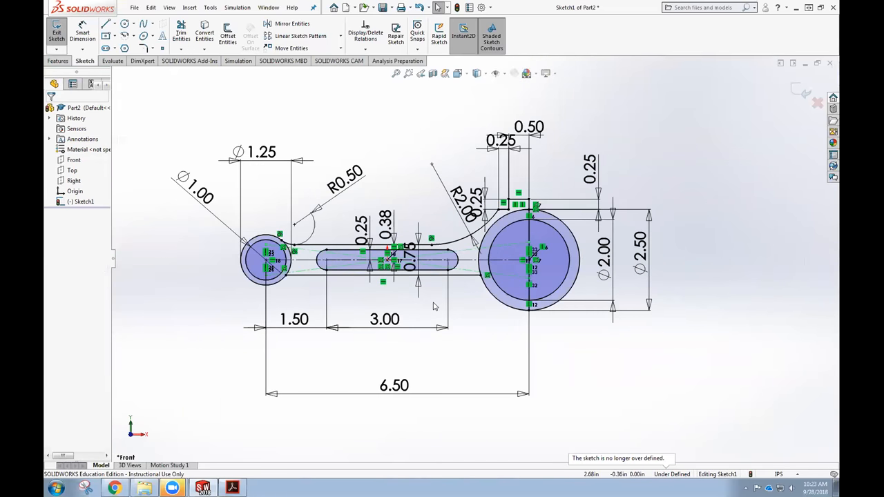
scroll(443, 264, "down", 3)
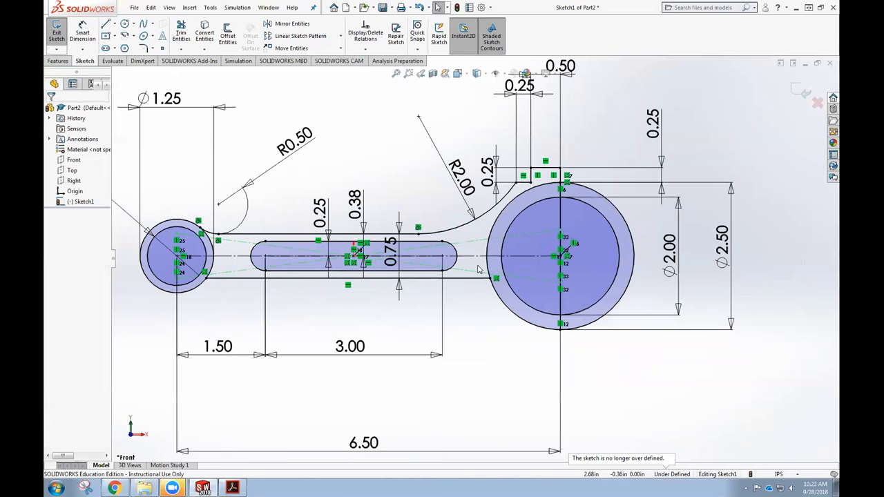
left_click(475, 275)
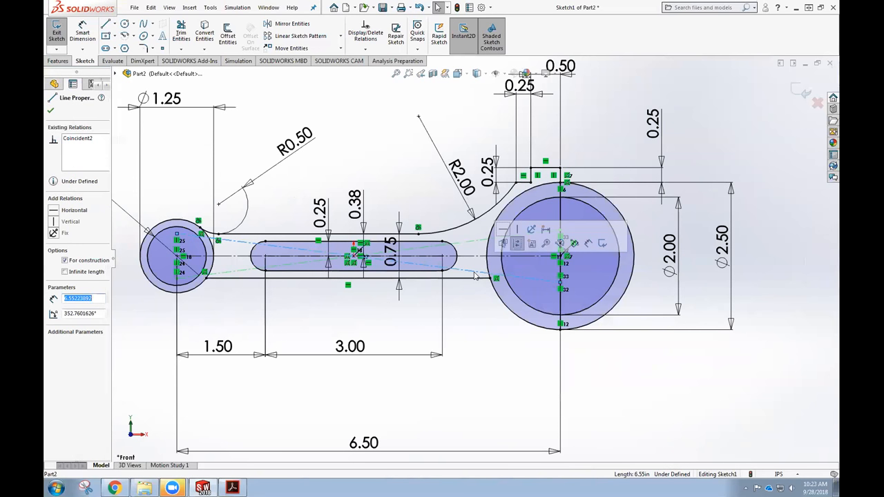
key("Escape")
left_click(484, 240)
key("Delete")
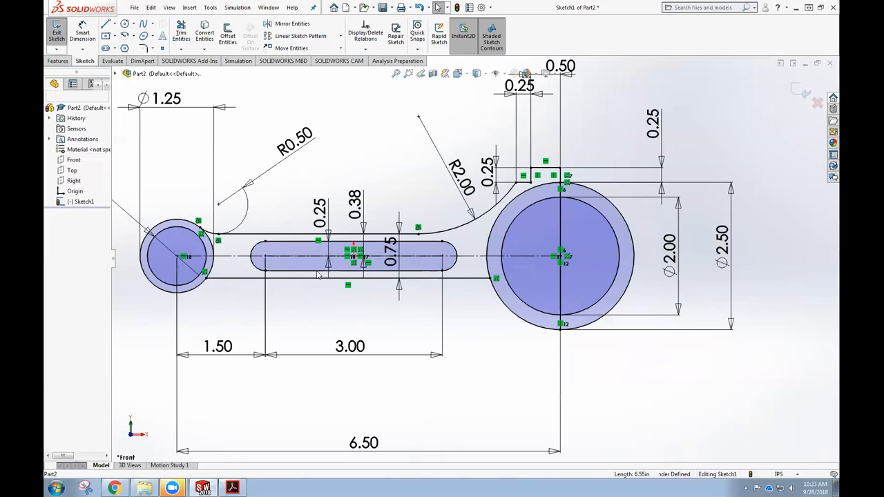
Step: Open the options for hiding and showing items in the graphics area
scroll(319, 275, "down", 1)
scroll(271, 325, "up", 5)
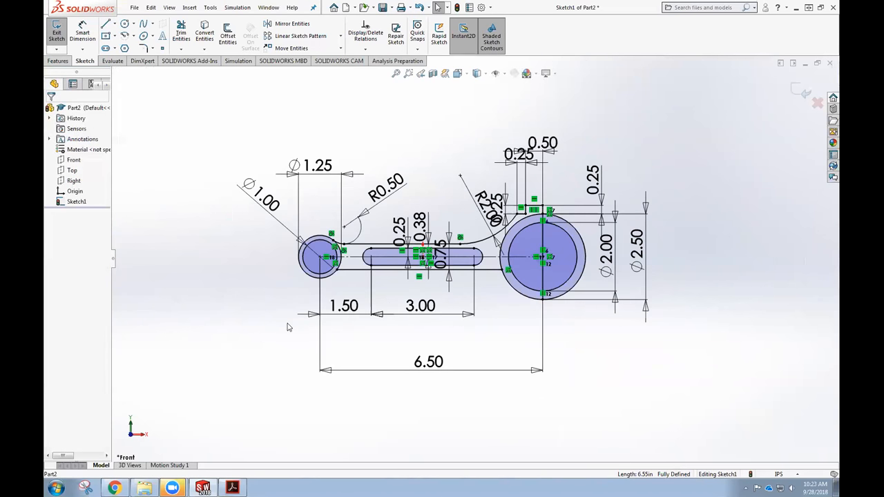
scroll(461, 243, "down", 2)
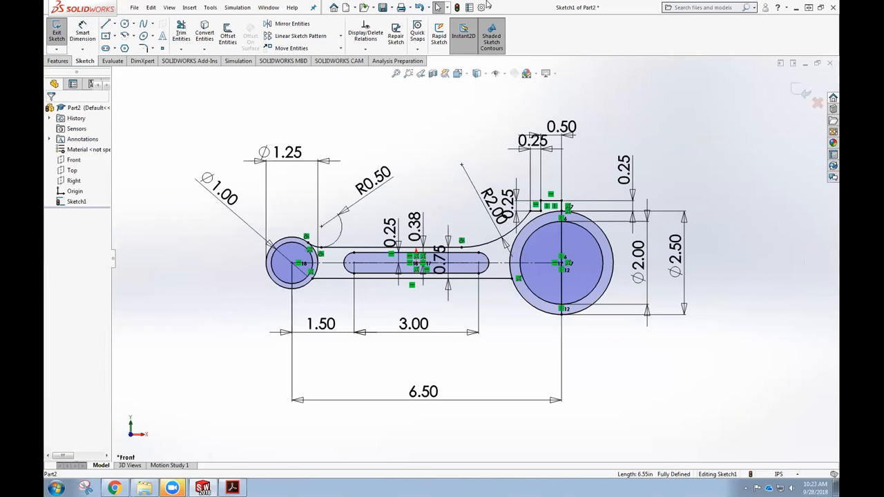
left_click(505, 72)
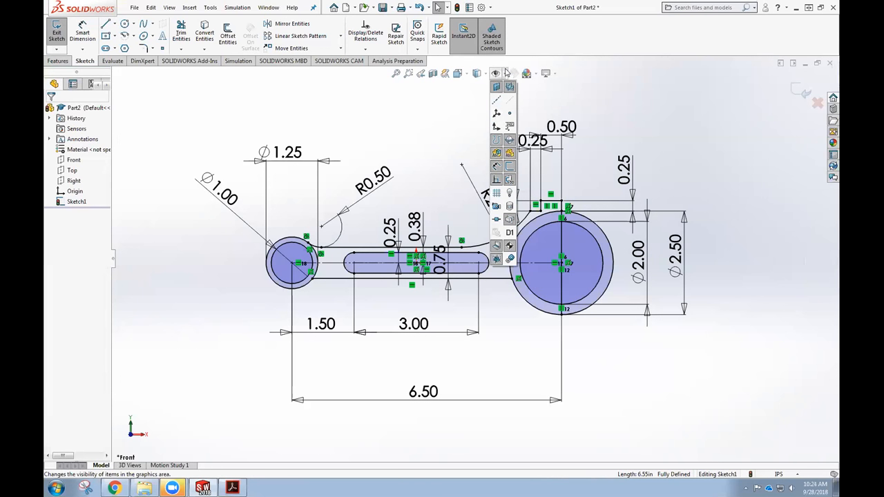
Step: Hide the sketch relations and dimensions, and trim the large end's circles and vertical line to leave only the rod-side half ring
left_click(507, 181)
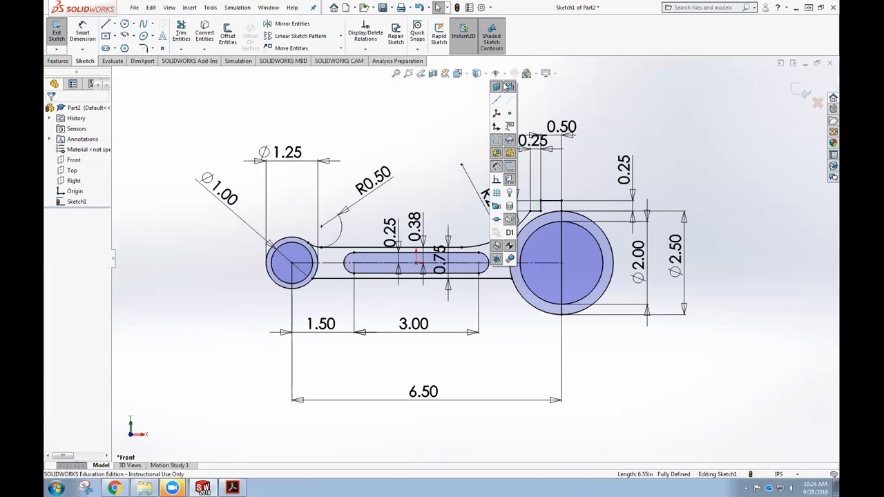
left_click(495, 169)
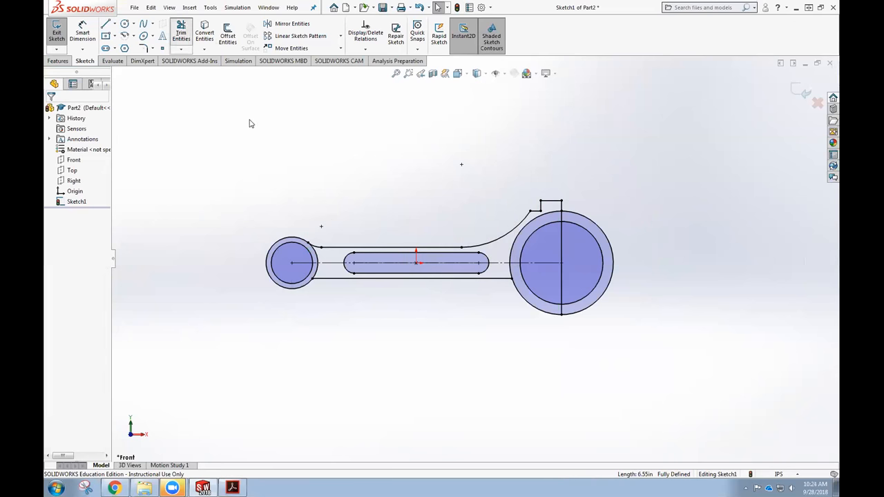
left_click(590, 224)
left_click(592, 236)
left_click(559, 252)
left_click(563, 283)
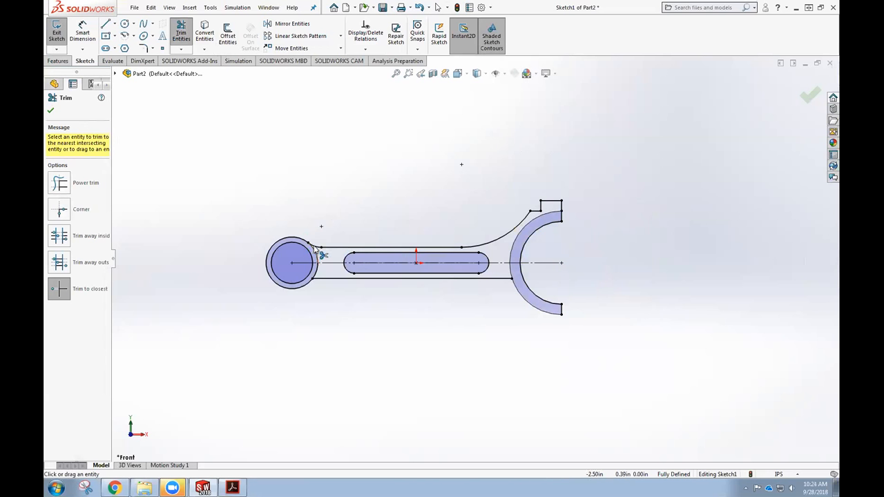
left_click(50, 111)
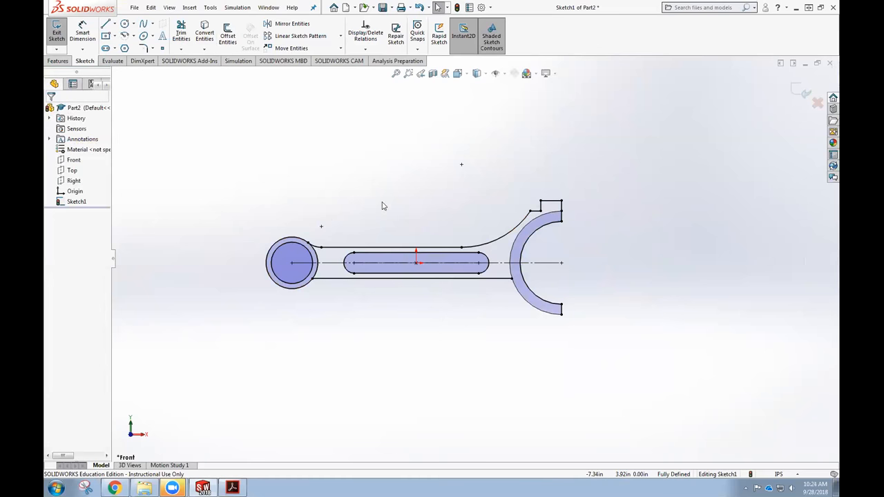
Step: Mirror the upper small-end fillet arc, the large-end blend arc and the stepped bolt-lug lines about the horizontal centerline
left_click(292, 26)
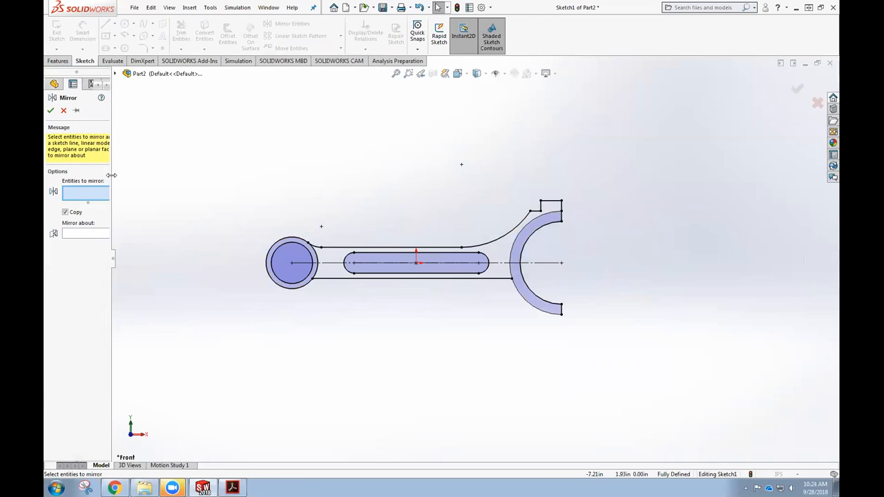
left_click_drag(110, 175, 165, 175)
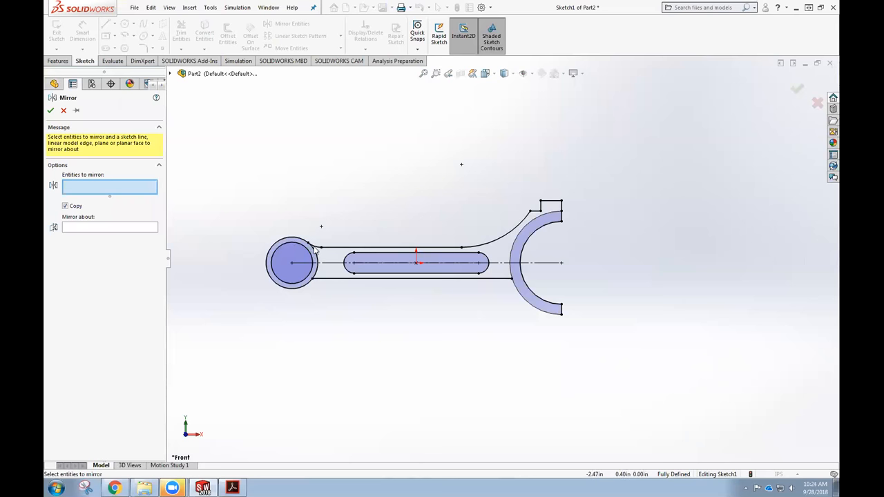
left_click(314, 250)
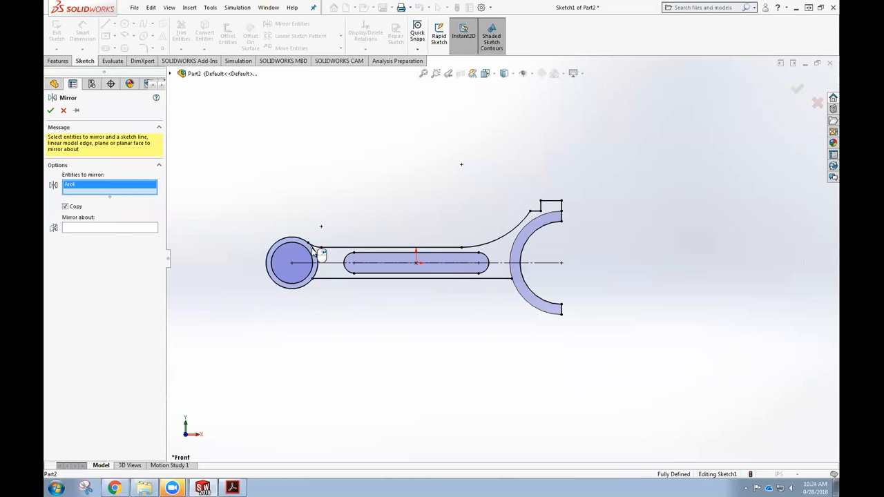
left_click(315, 250)
scroll(321, 249, "down", 2)
left_click(334, 247)
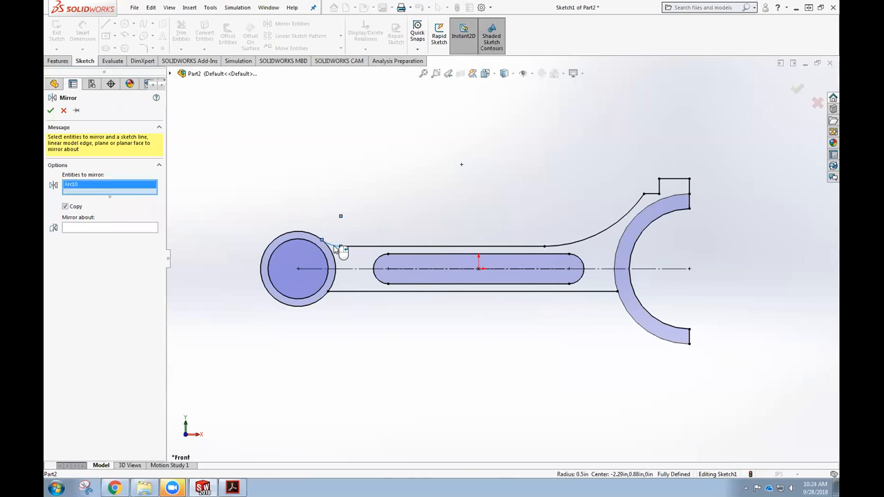
left_click(619, 222)
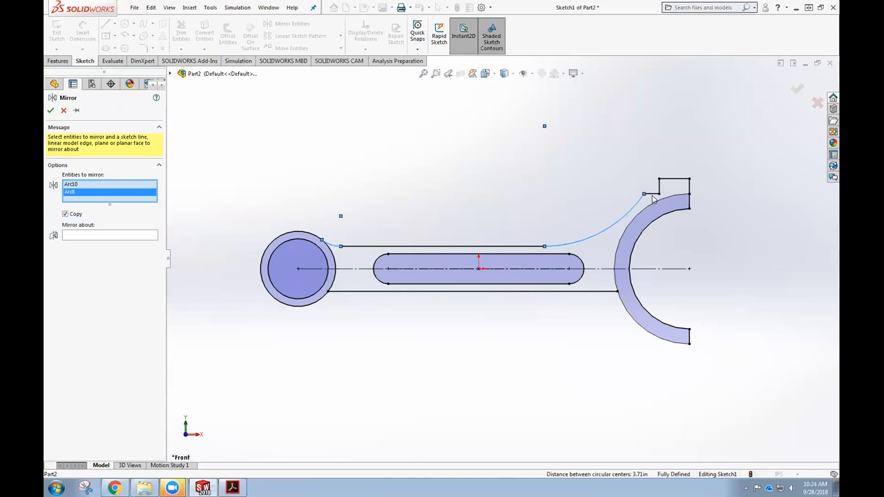
left_click(654, 194)
left_click(672, 178)
left_click(689, 187)
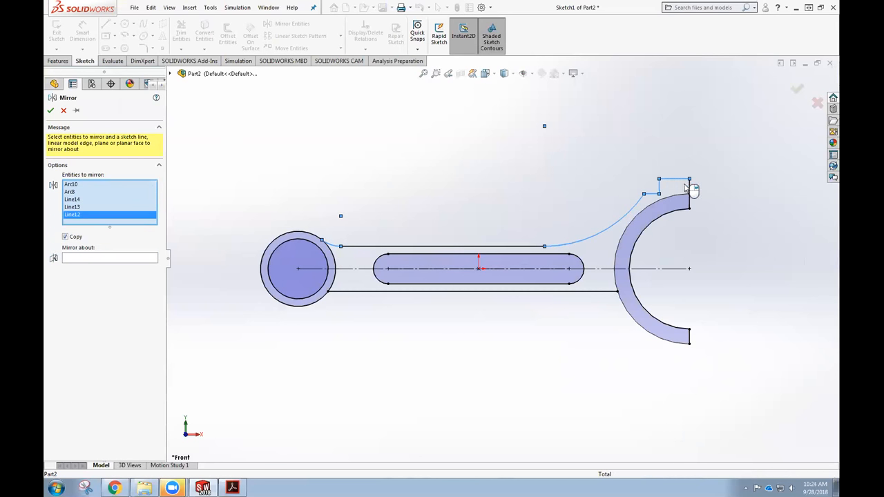
left_click(690, 190)
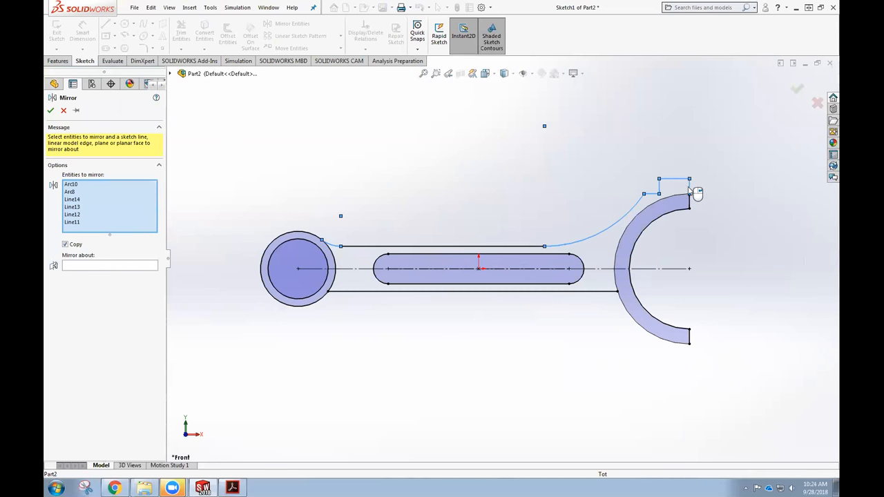
left_click(76, 267)
left_click(356, 268)
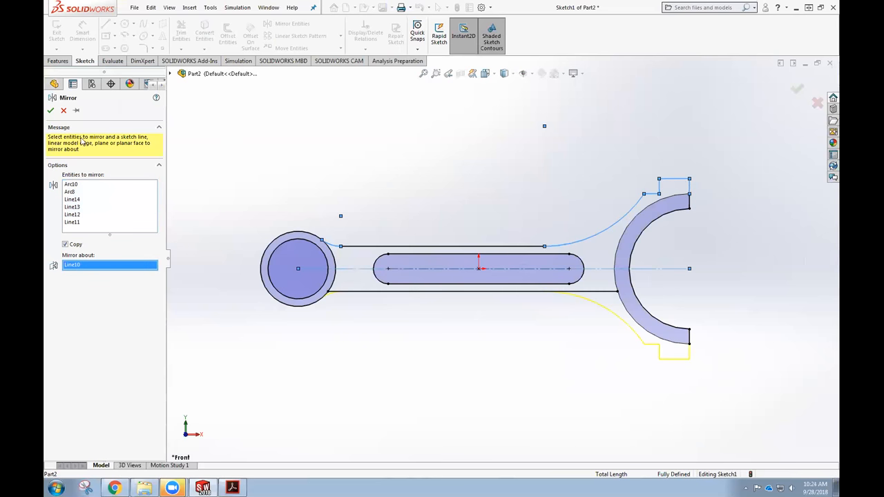
left_click(50, 110)
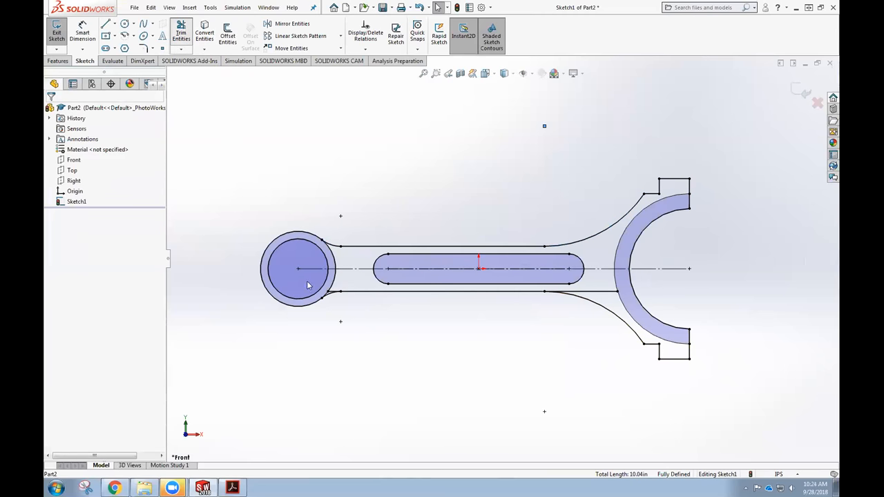
Step: Trim the lower rod line's excess segments beyond its mirrored arcs at the small and large ends
scroll(328, 296, "down", 4)
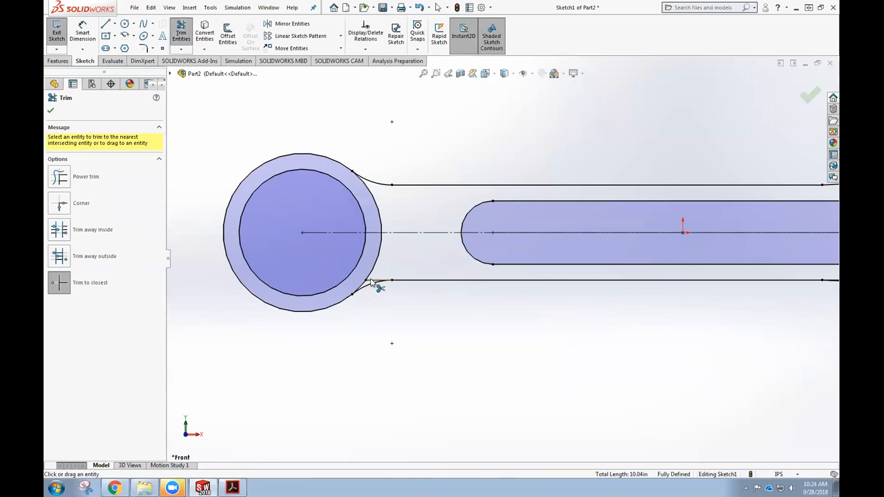
left_click(372, 281)
scroll(527, 317, "up", 6)
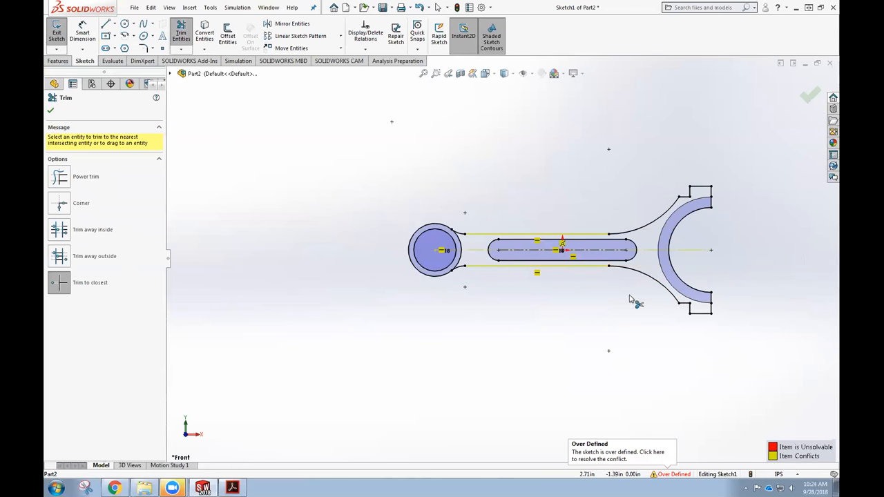
left_click(51, 110)
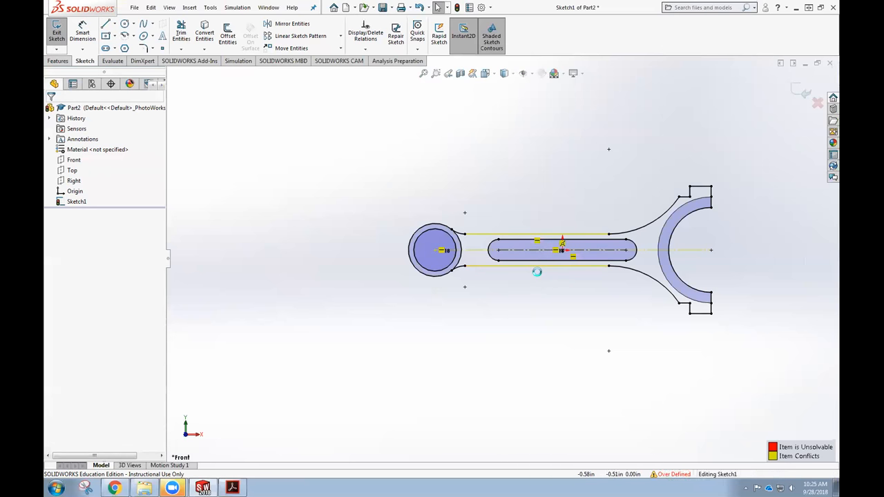
Step: Delete the conflicting relations on the upper and lower rod lines and the centerline to resolve the over-defined sketch
left_click(537, 272)
key("Delete")
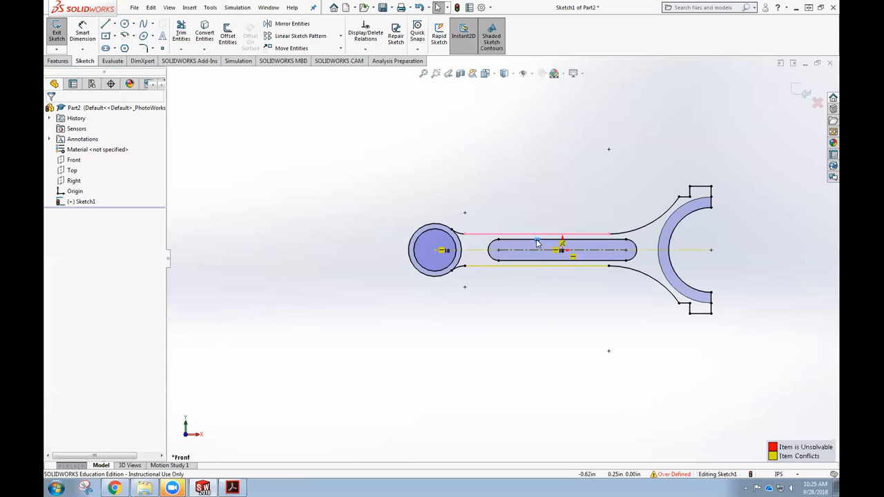
left_click(536, 239)
key("Delete")
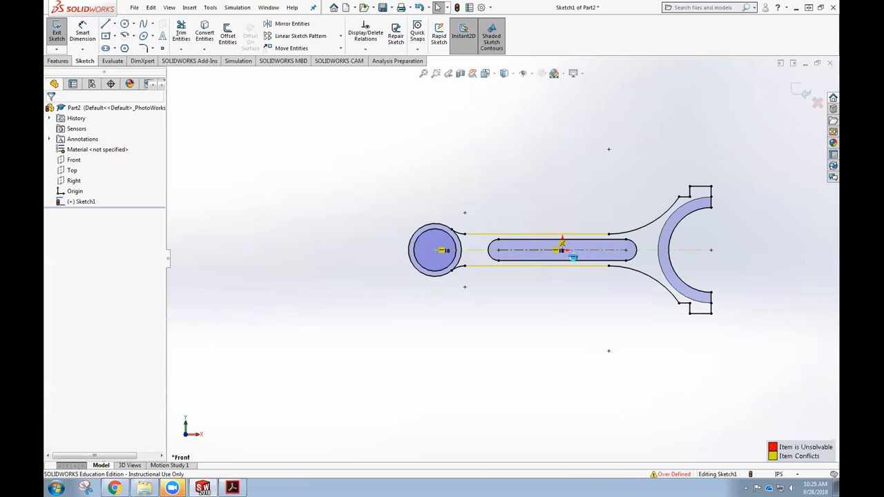
left_click(573, 257)
key("Delete")
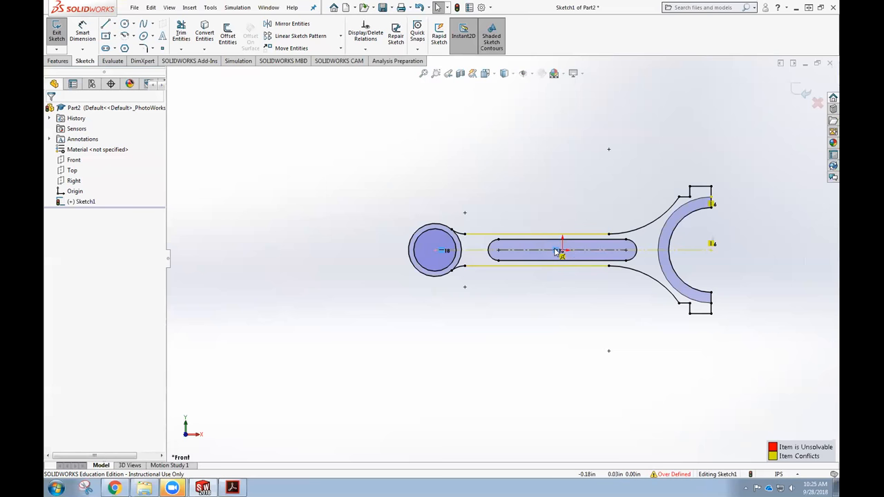
key("Delete")
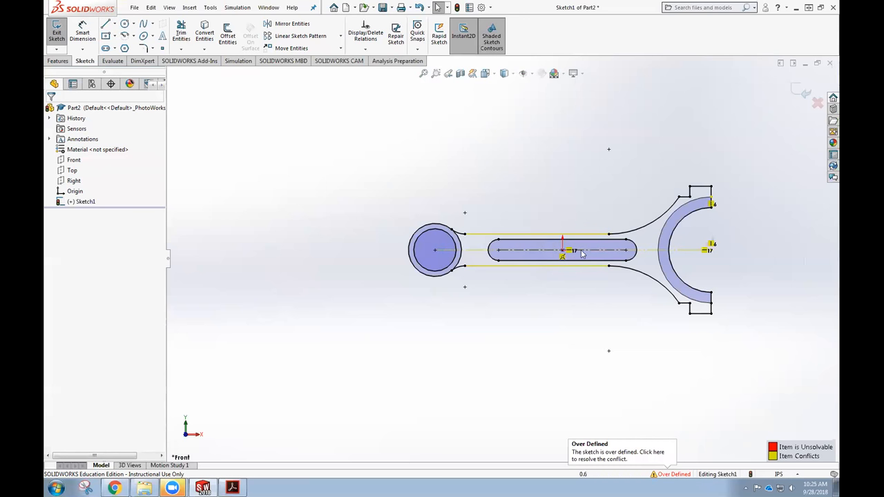
left_click(570, 251)
key("Delete")
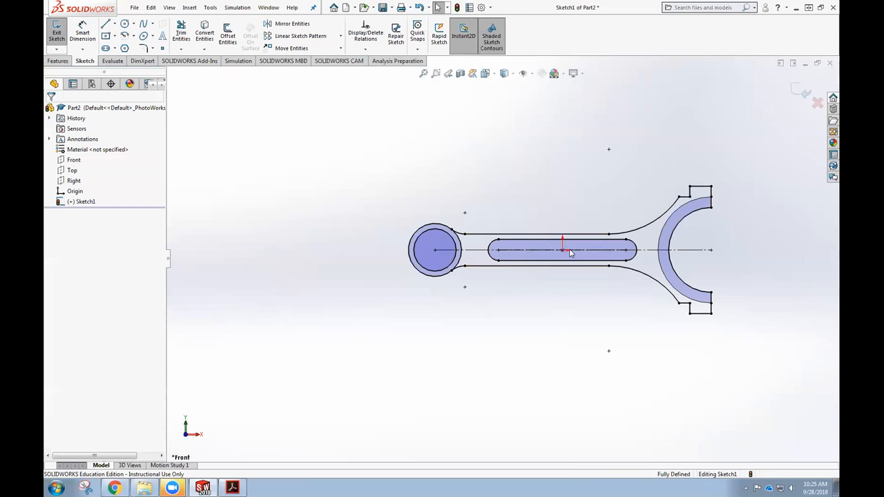
Step: Exit the connecting rod sketch and start an Extruded Boss/Base from it
scroll(622, 339, "up", 1)
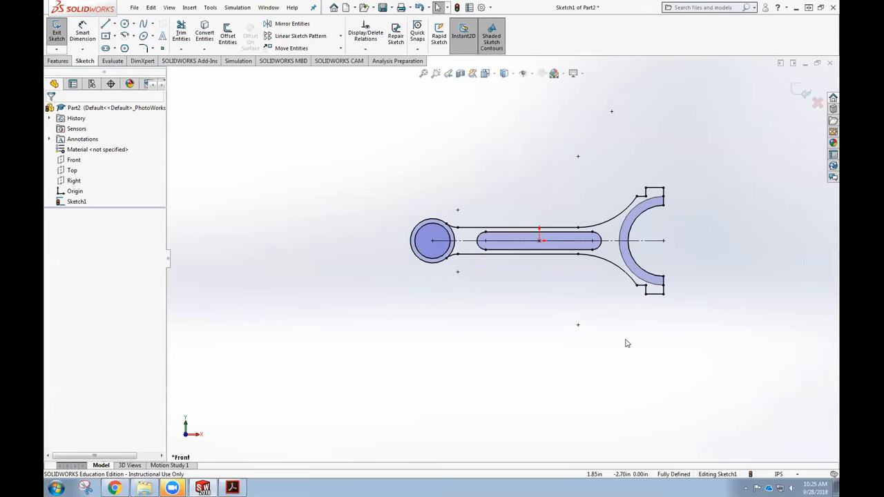
scroll(537, 263, "up", 1)
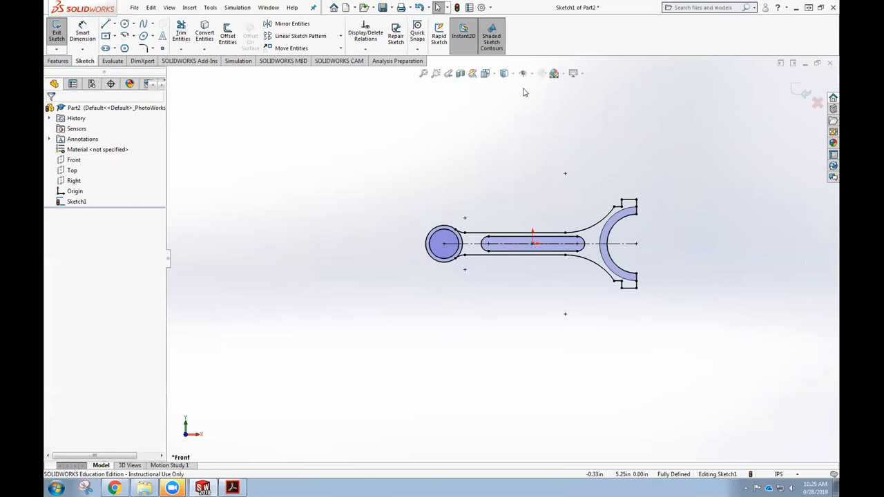
left_click(57, 31)
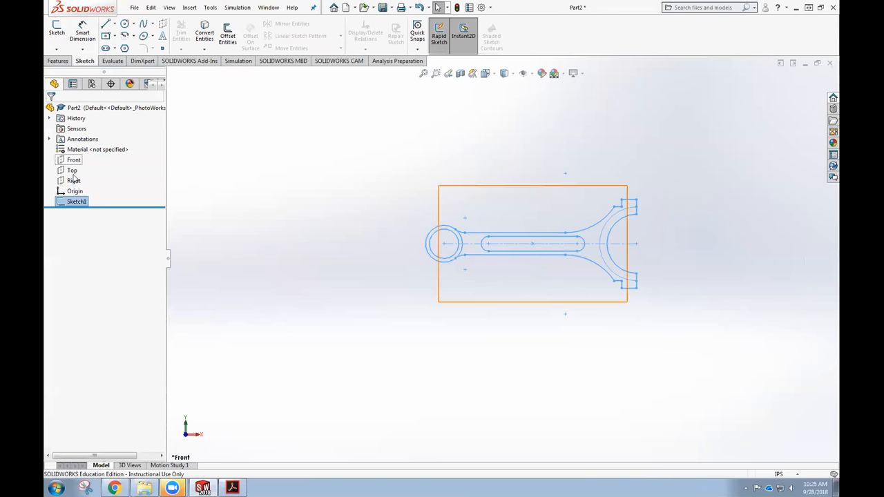
left_click(56, 61)
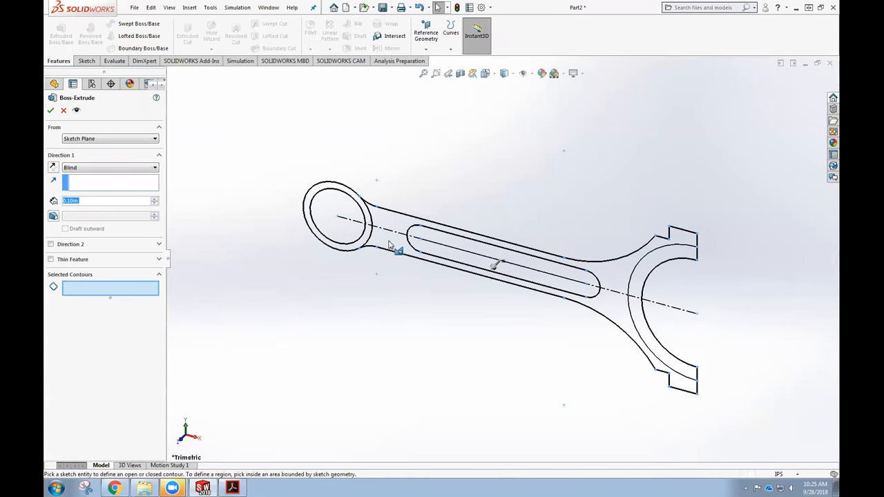
left_click(392, 245)
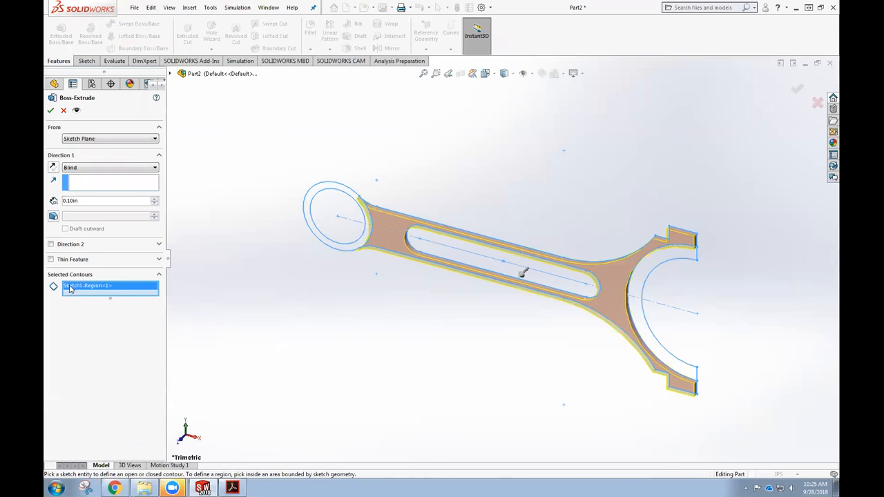
right_click(96, 290)
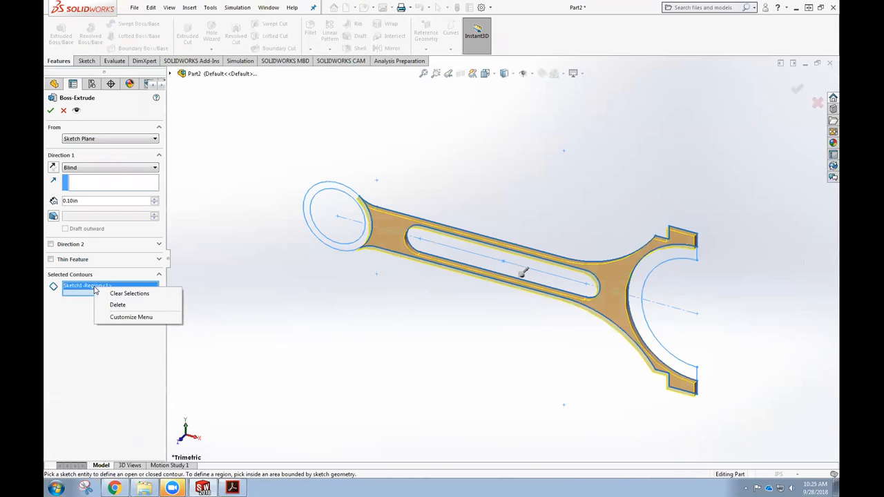
left_click(129, 293)
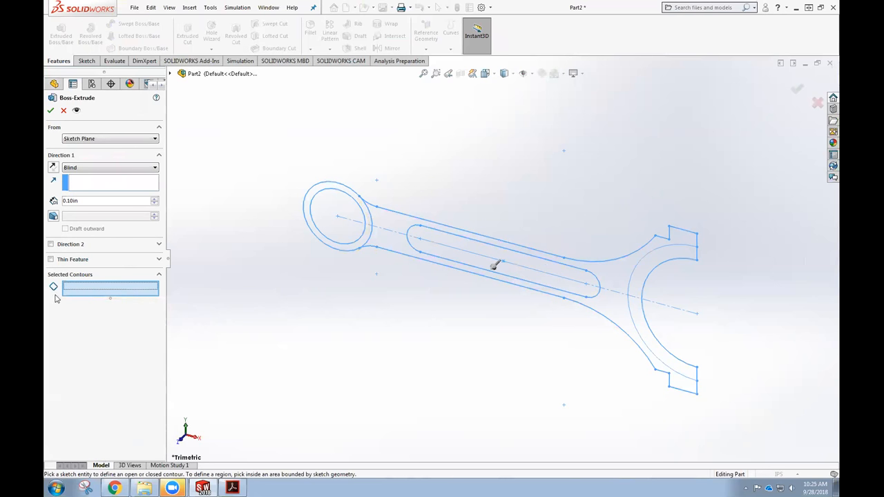
Step: Extrude the rod body contour between the two end rings, excluding the slot, 0.5 in with the Mid Plane end condition
left_click(389, 242)
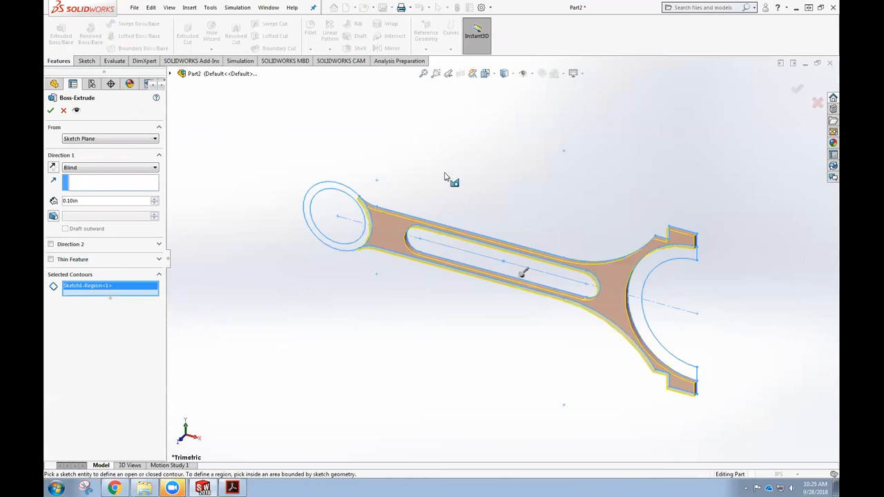
left_click(86, 168)
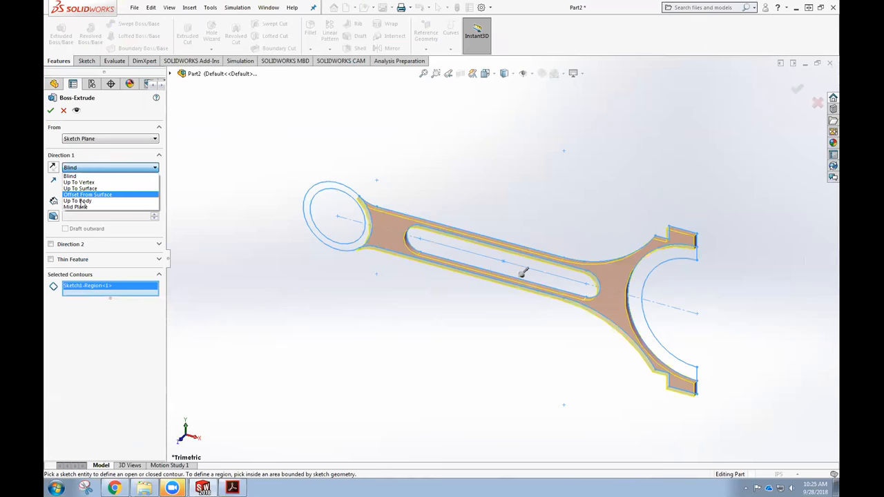
left_click(82, 207)
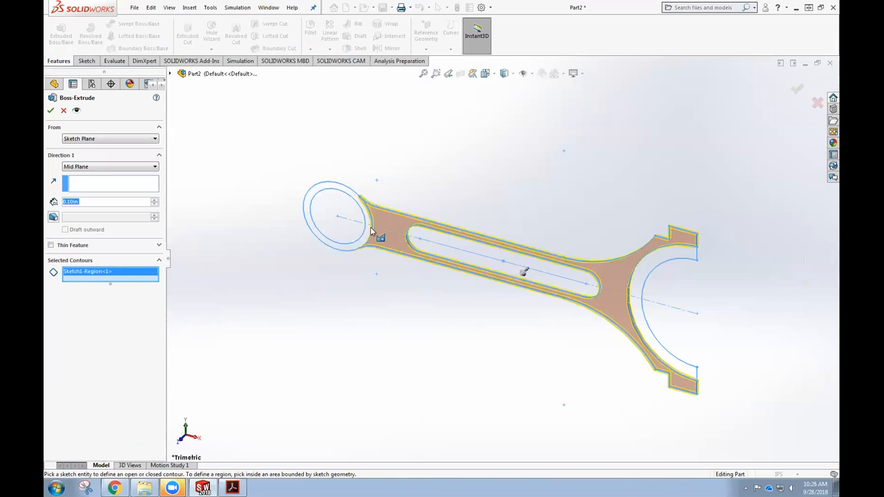
middle_click_drag(387, 223, 359, 249)
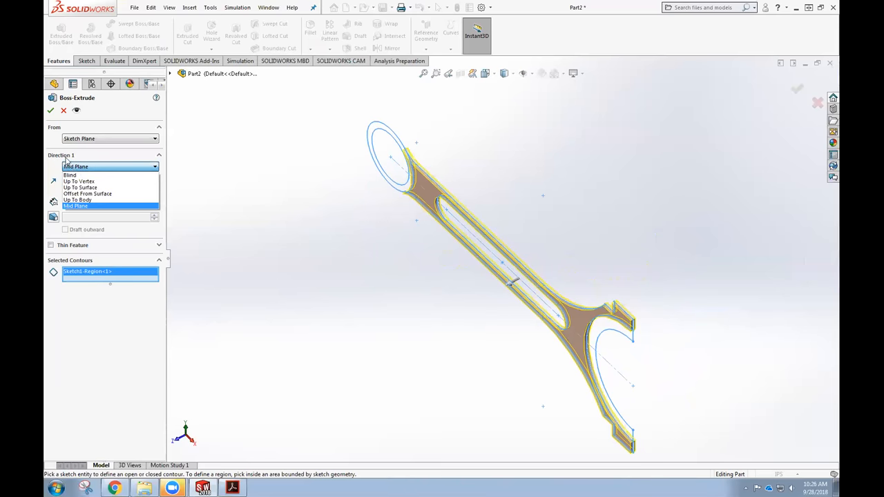
left_click(76, 205)
left_click(87, 201)
left_click_drag(86, 201, 53, 201)
type("0.5")
key("Return")
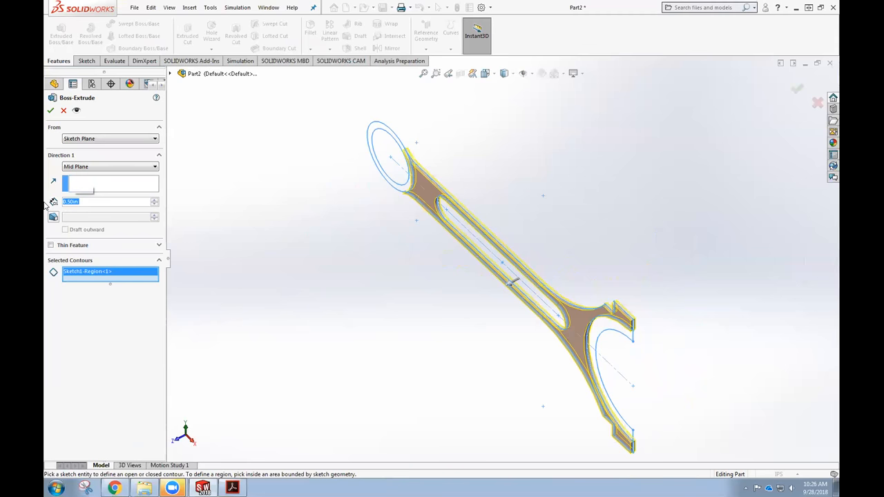
left_click(51, 110)
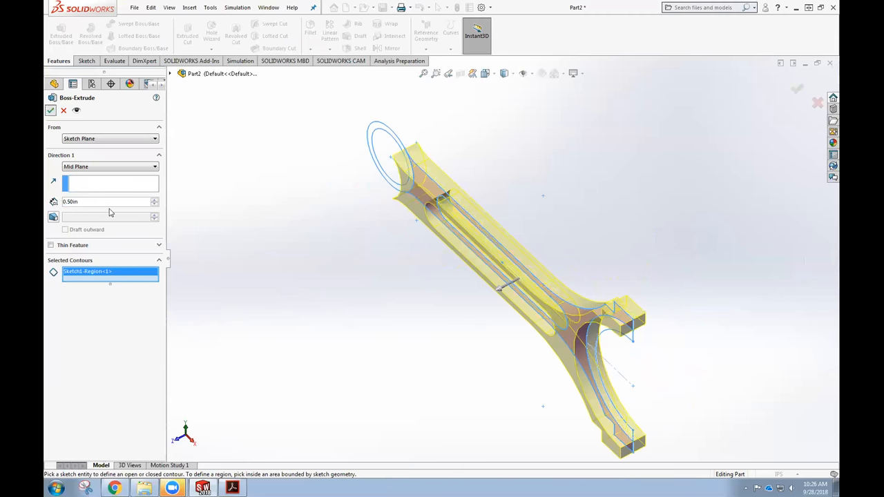
key("ctrl+1")
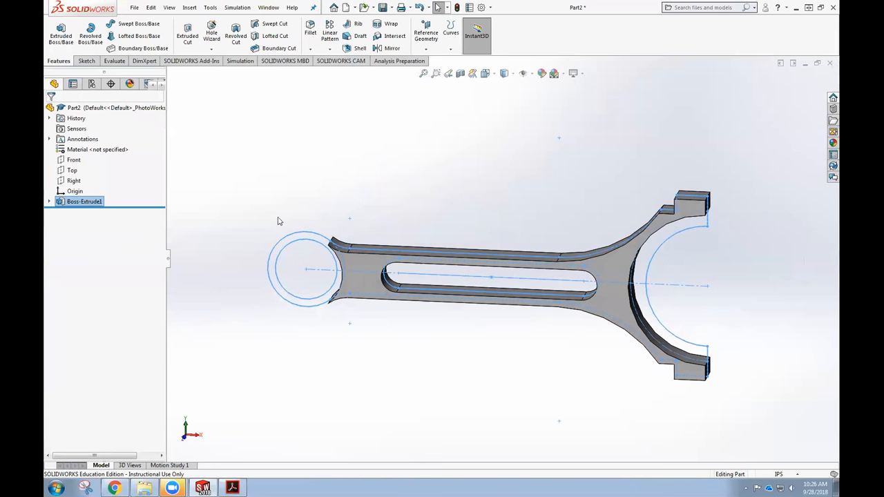
Step: Extrude the small-end and large-end ring regions of the existing rod sketch 1 in with the Mid Plane end condition
left_click(50, 201)
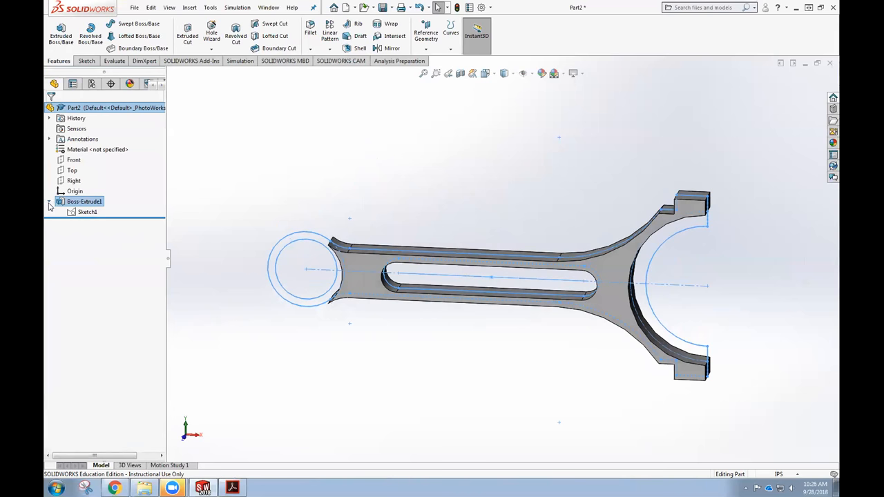
double_click(85, 212)
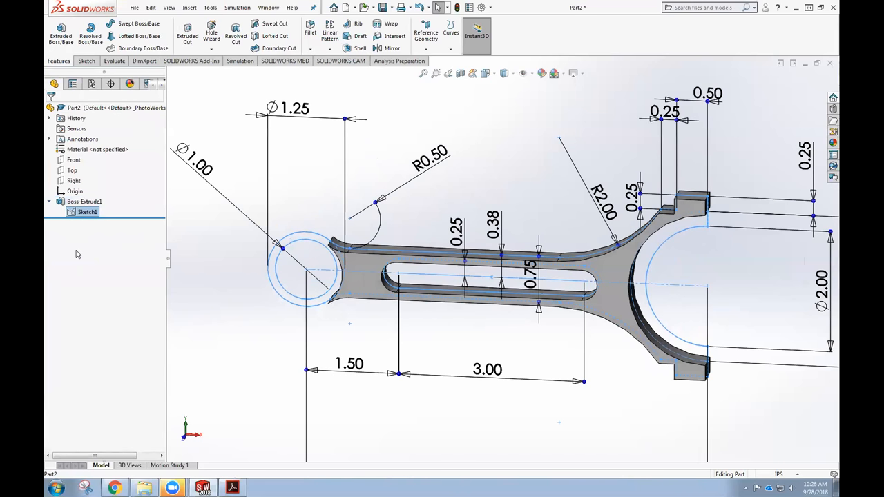
left_click(62, 36)
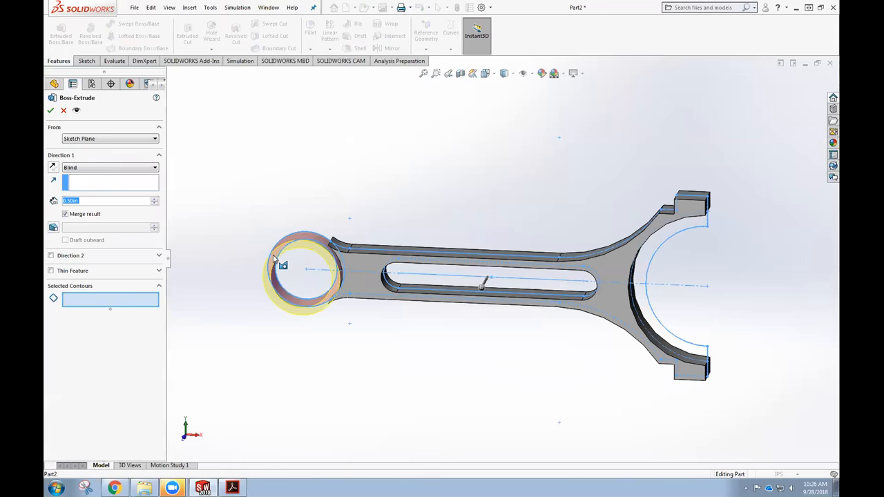
left_click(277, 255)
left_click(661, 237)
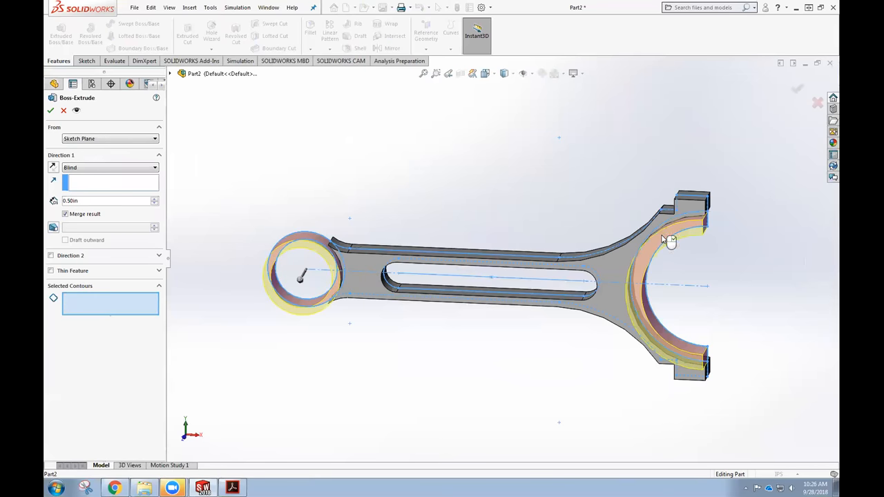
middle_click_drag(550, 243, 494, 308)
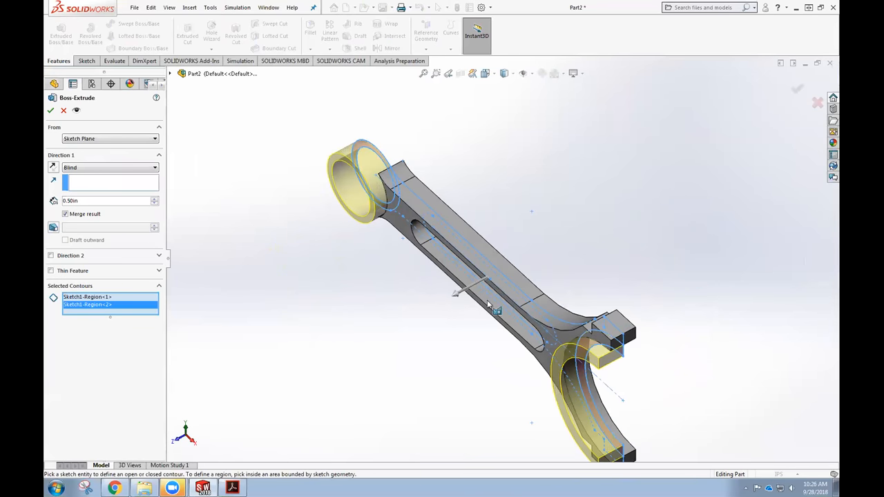
double_click(62, 200)
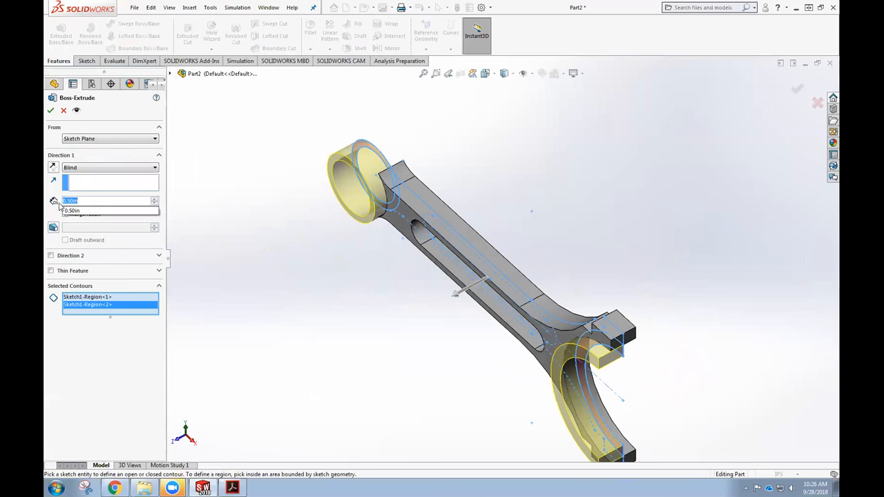
type("1")
key("Return")
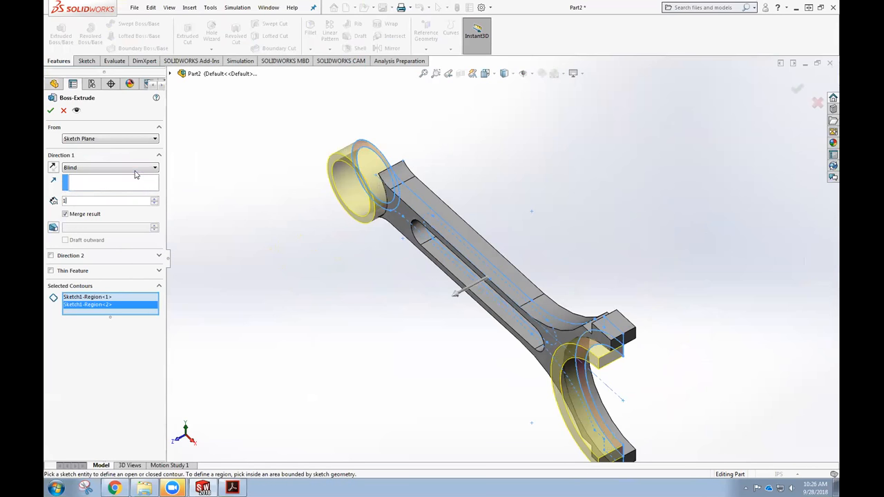
left_click(137, 168)
left_click(92, 216)
left_click(50, 111)
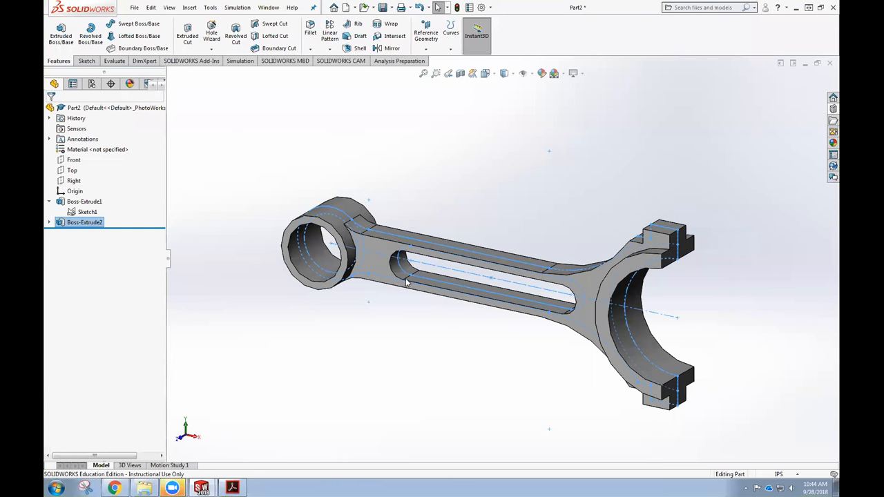
Step: Extrude the slot region of the same rod sketch 1/4 in with the Mid Plane end condition to form the recessed web
left_click(88, 213)
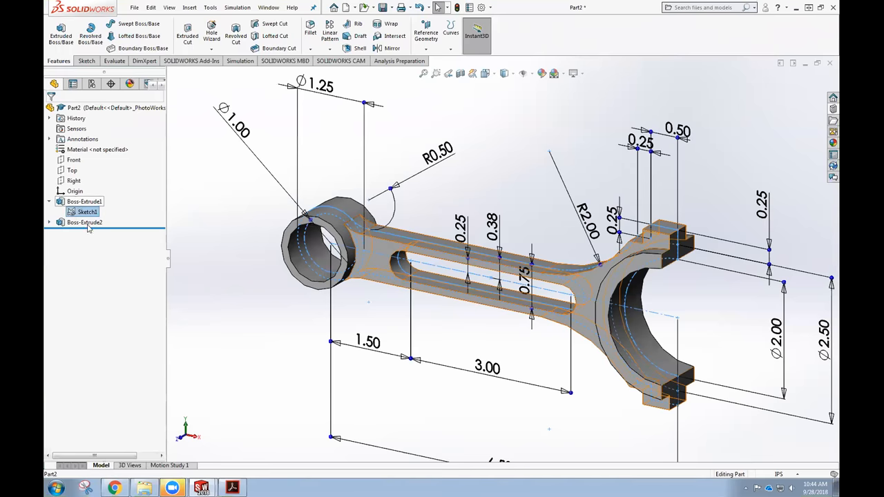
left_click(63, 31)
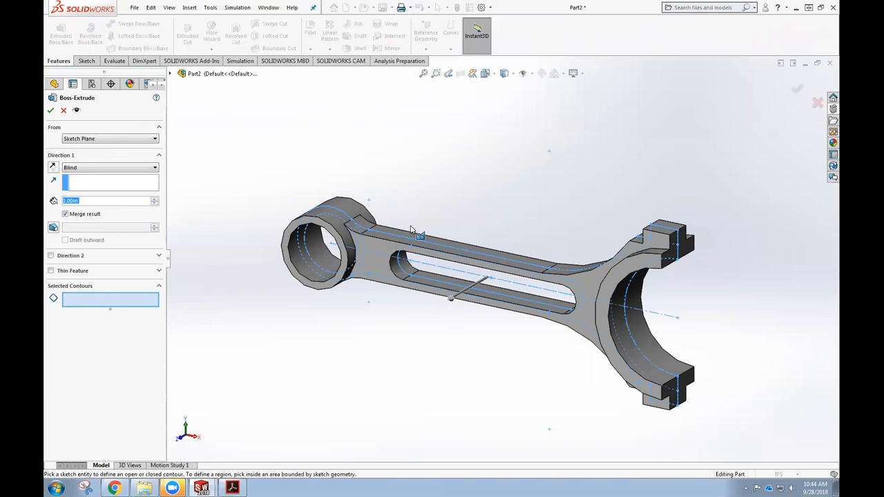
left_click(416, 269)
mouse_move(415, 269)
middle_mouse_down()
mouse_move(382, 329)
mouse_move(369, 393)
middle_mouse_up()
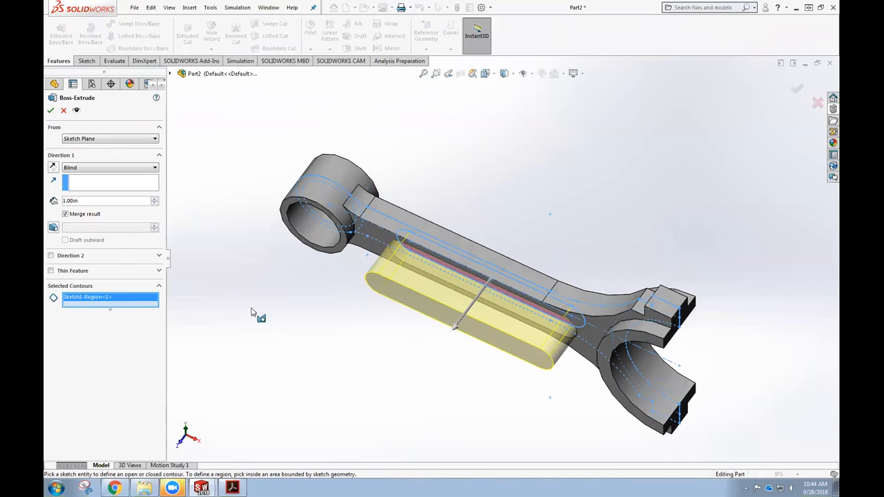
left_click(93, 168)
left_click(91, 213)
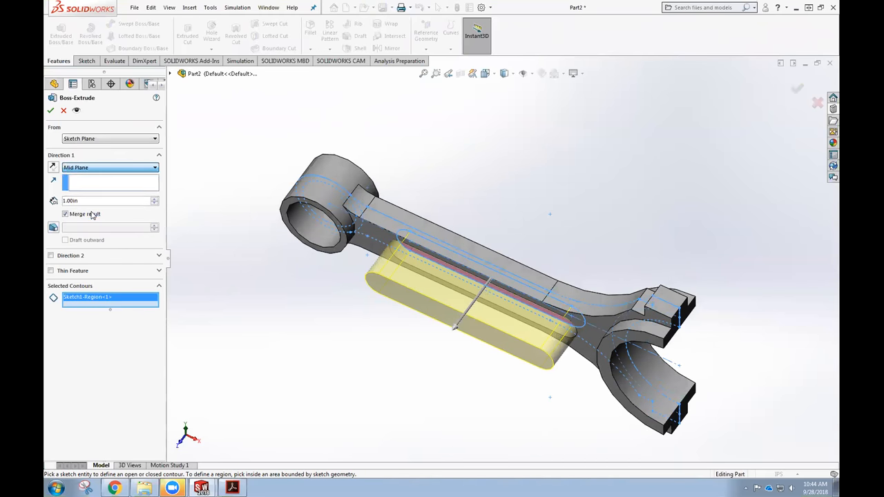
type("1/4")
key("Return")
left_click(50, 111)
mouse_move(467, 315)
middle_mouse_down()
mouse_move(469, 269)
mouse_move(483, 247)
mouse_move(516, 237)
middle_mouse_up()
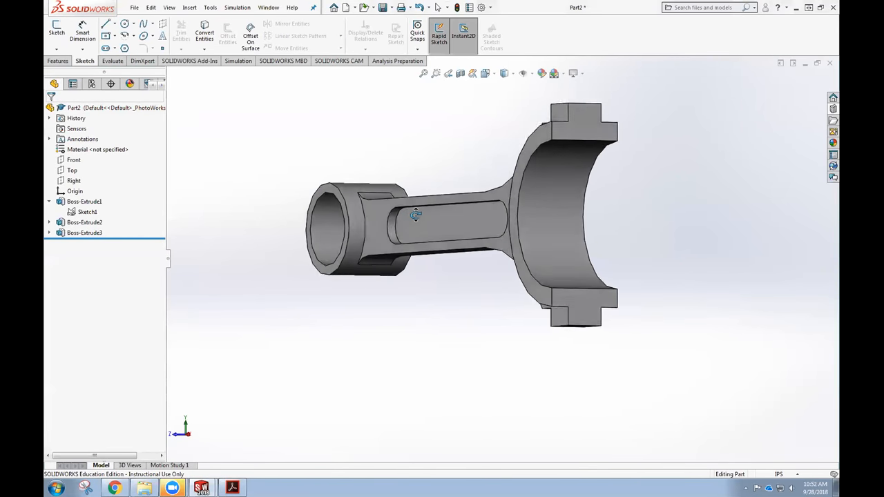
middle_click_drag(415, 215, 433, 244)
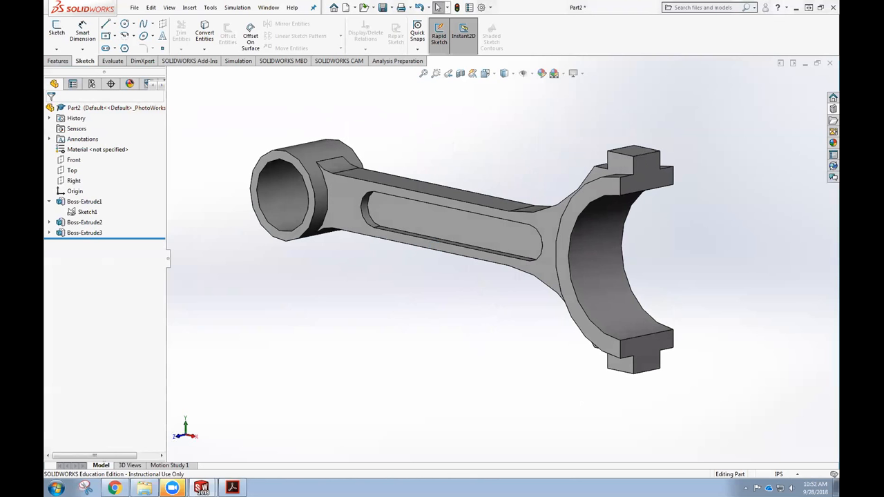
Step: Switch to the Practice Exam PDF in Acrobat and examine the lug dimensions in the connecting rod's side view
left_click(232, 487)
left_click(380, 5)
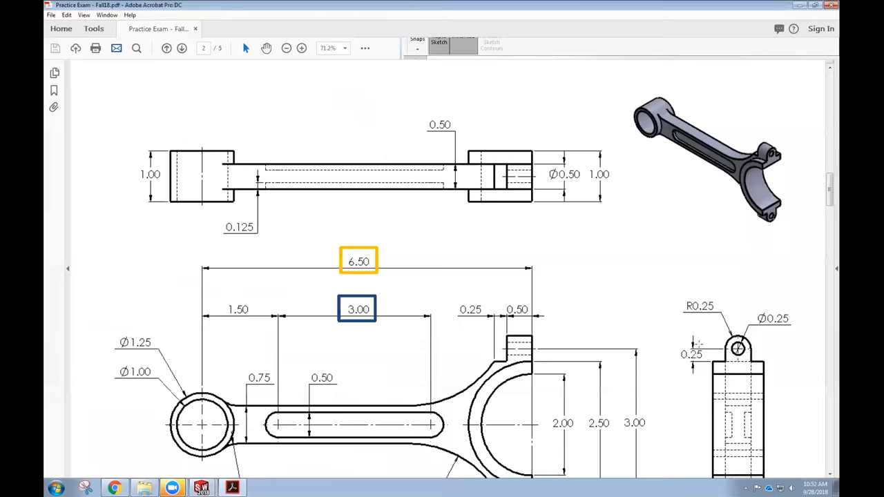
scroll(695, 344, "down", 3)
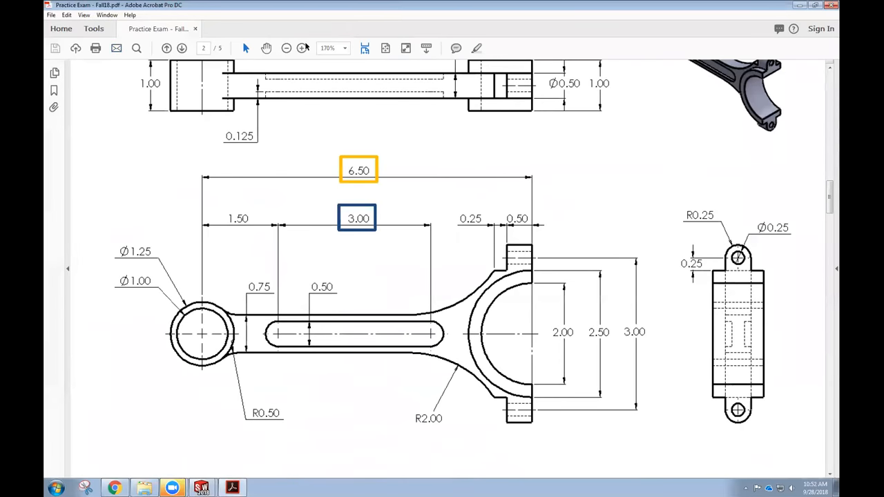
left_click(286, 48)
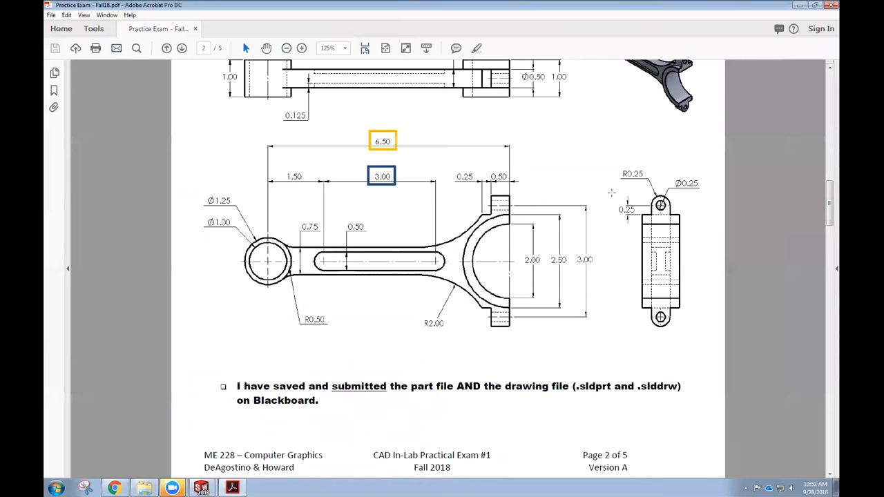
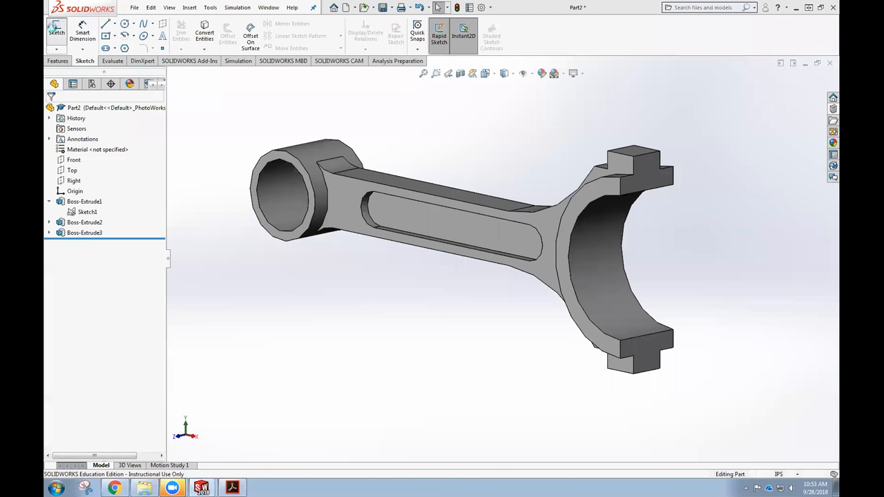
Step: Start a sketch on the large end's flat split face and sketch a 0.50 in line along the upper lug's outer edge
left_click(54, 29)
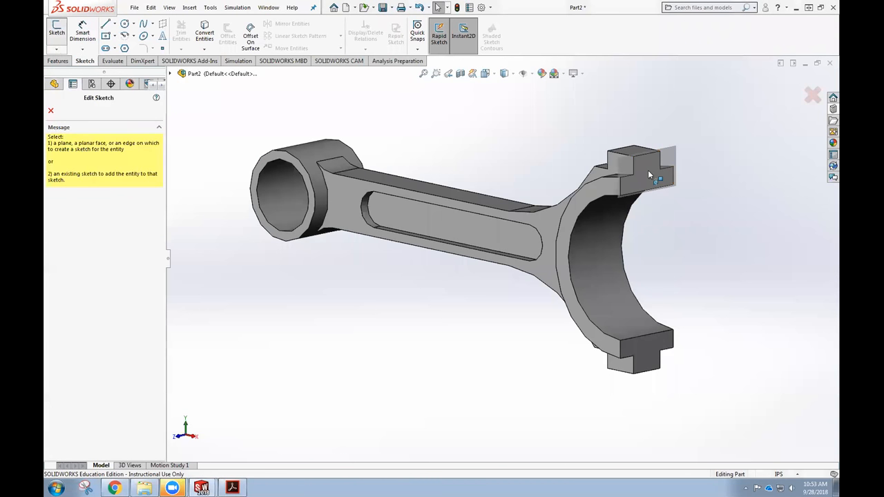
left_click(647, 170)
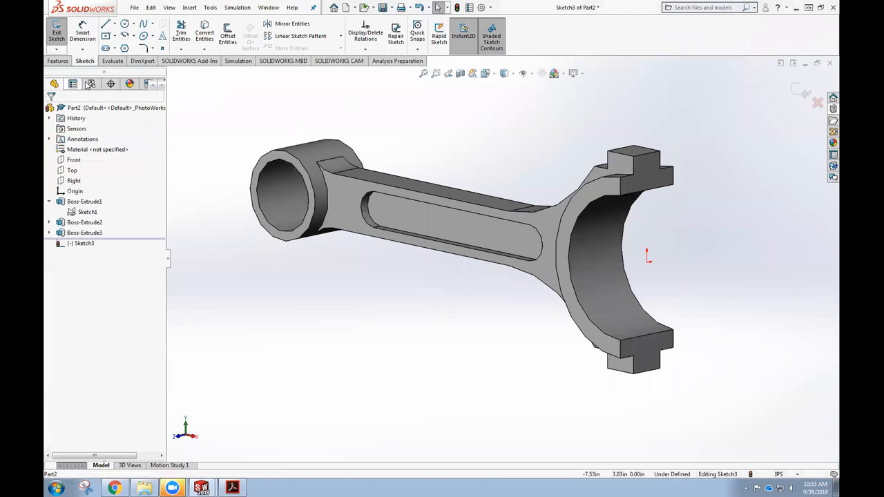
left_click(106, 28)
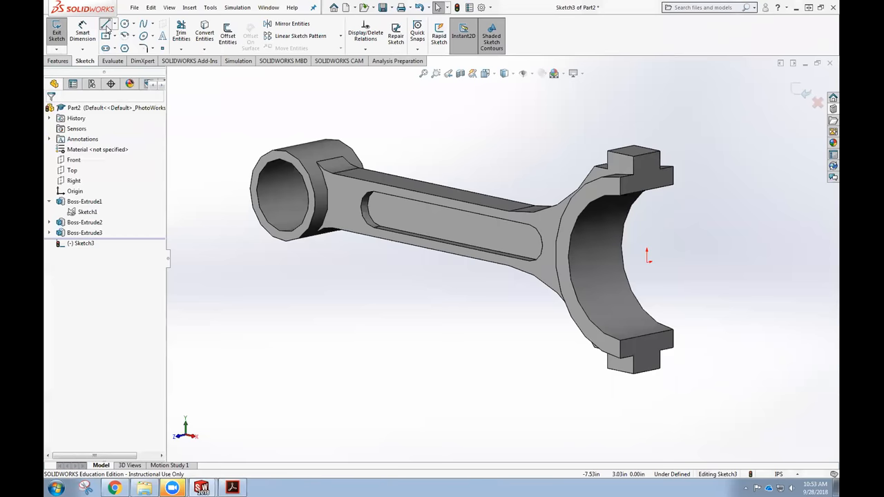
left_click(635, 157)
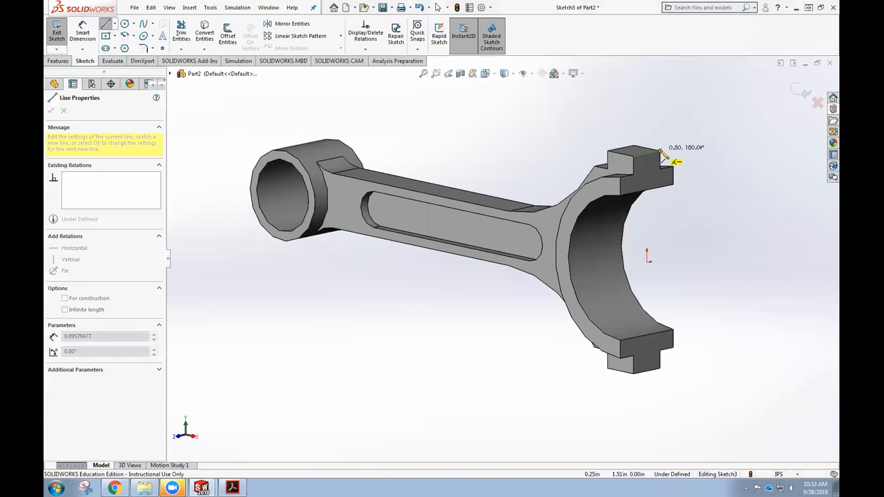
left_click(659, 150)
key("Escape")
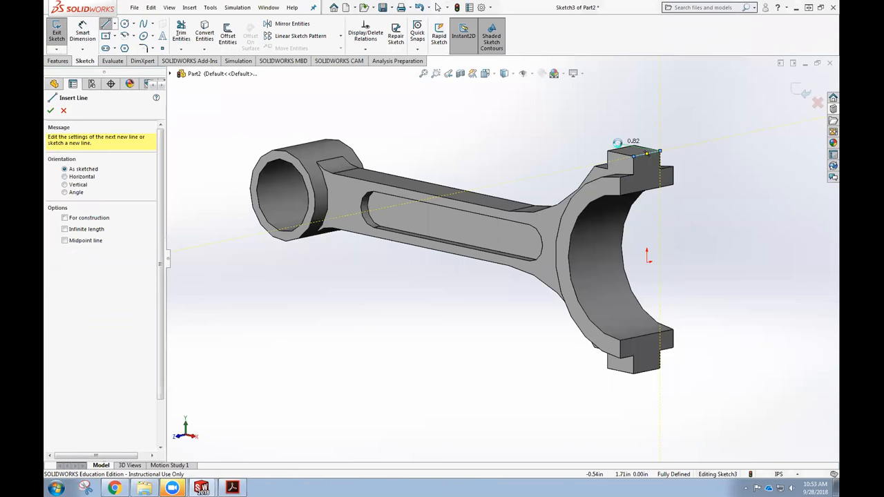
key("Escape")
Step: Switch to the Right view and sketch a 0.50 in horizontal line along the lower lug's outer edge
middle_click_drag(620, 146, 671, 250)
left_click(438, 7)
left_click(493, 74)
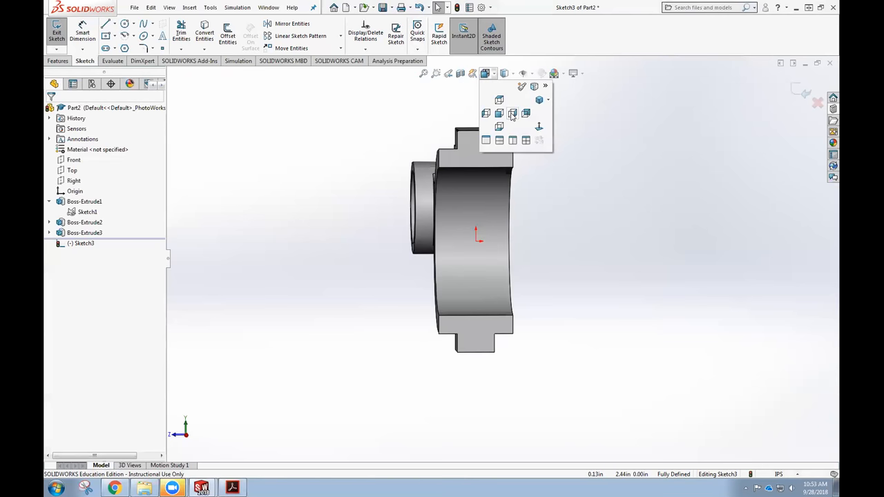
left_click(512, 115)
scroll(494, 243, "up", 2)
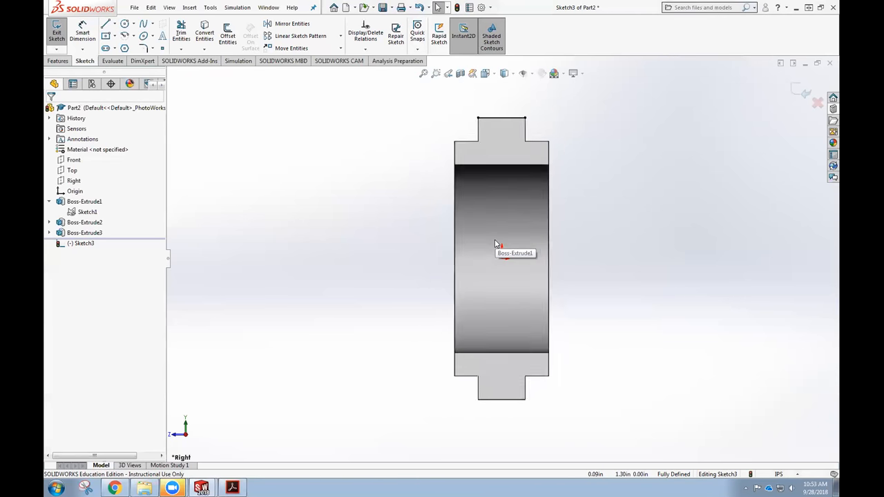
left_click(104, 25)
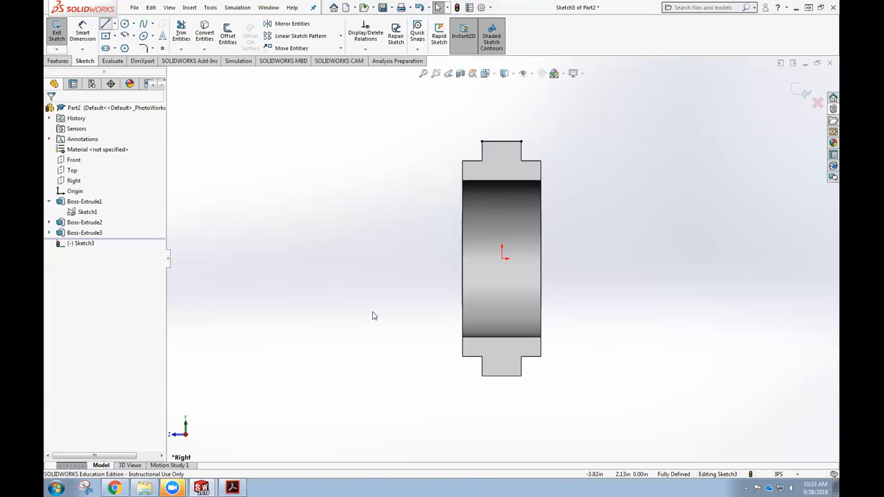
left_click(482, 376)
left_click(521, 376)
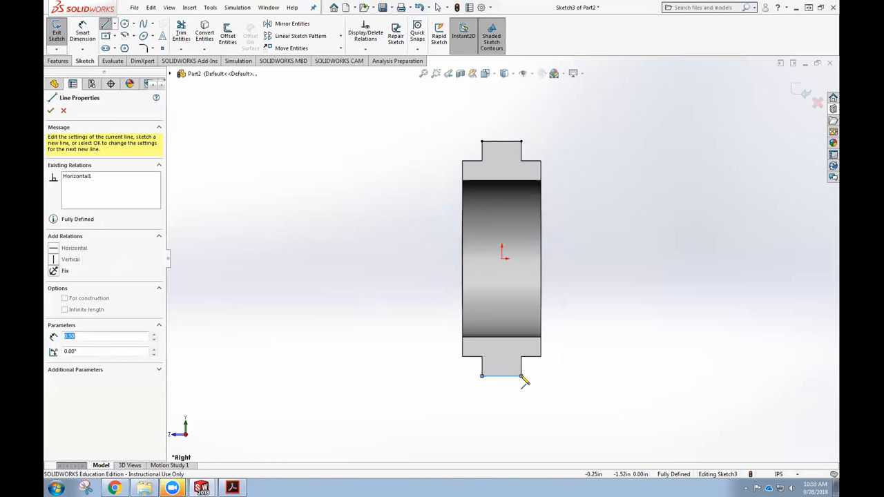
key("Escape")
key("Escape")
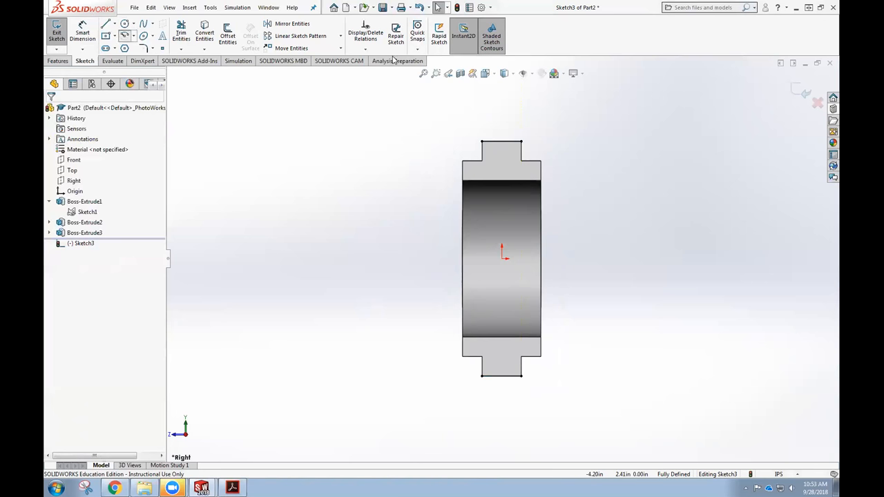
Step: Sketch outward 0.25 in radius centerpoint semicircles on the upper and lower lugs, centred on the midpoints of their edge lines
left_click(501, 141)
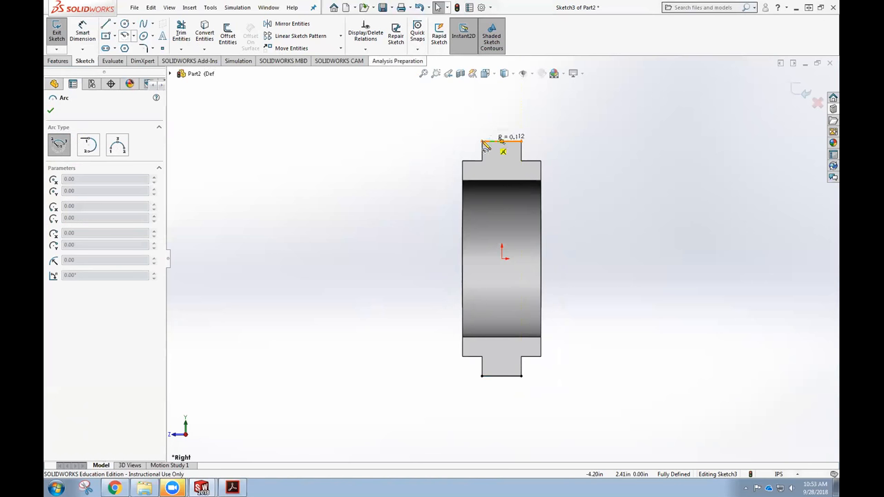
left_click(482, 141)
left_click(521, 141)
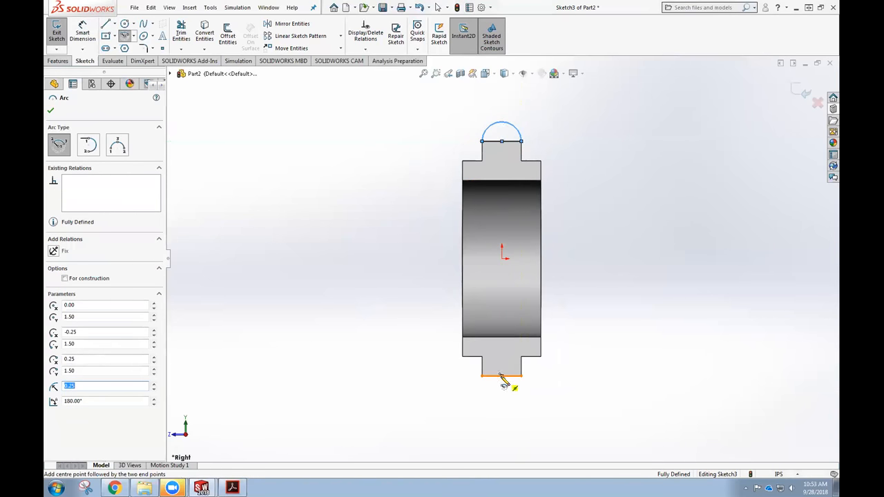
left_click(502, 376)
left_click(521, 376)
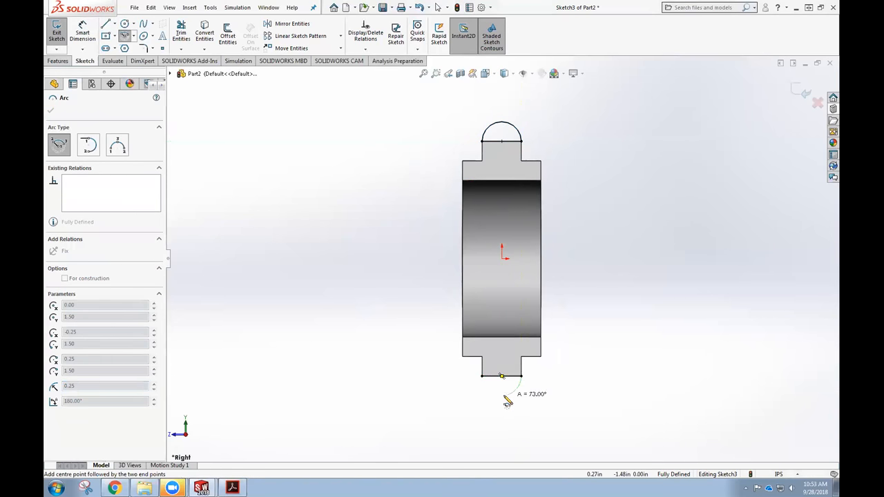
left_click(483, 378)
key("Escape")
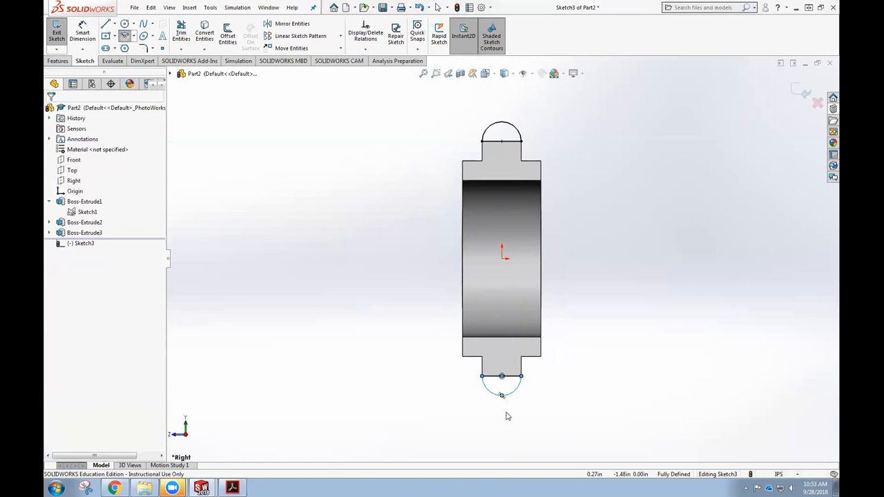
Step: Sketch a circle about 0.12 in in radius centred on the midpoint of the upper lug's edge line
left_click(124, 23)
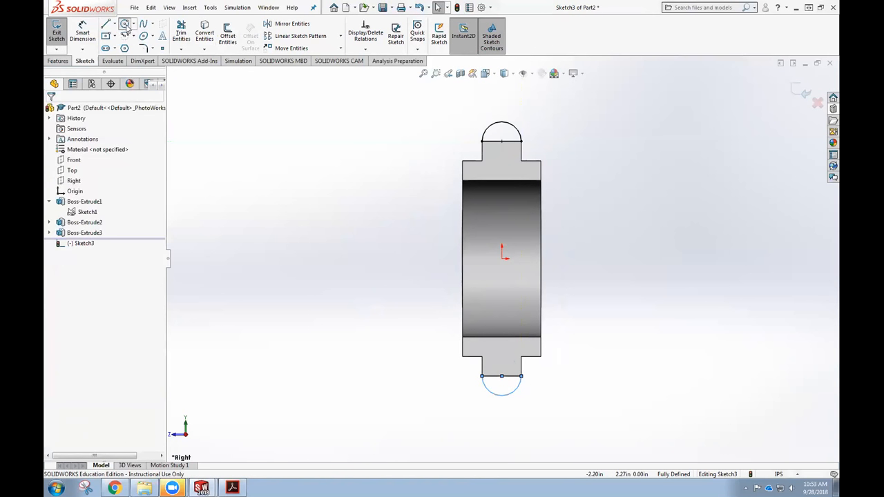
left_click(502, 141)
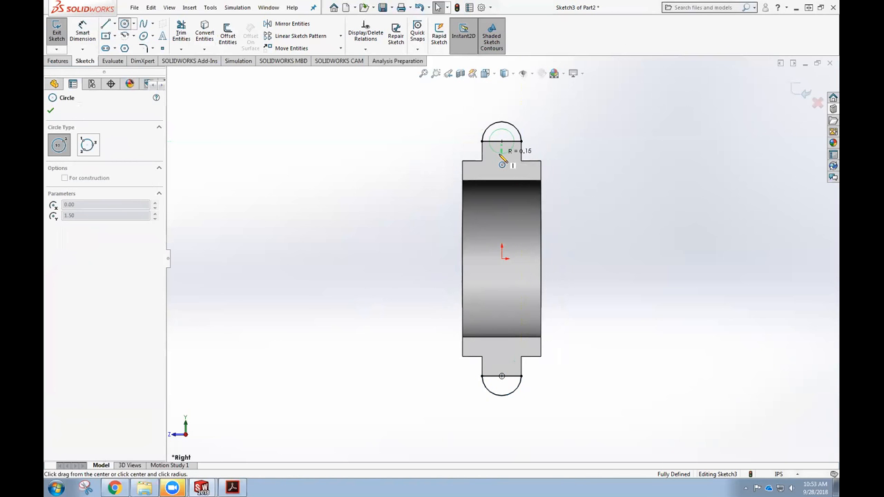
left_click(503, 150)
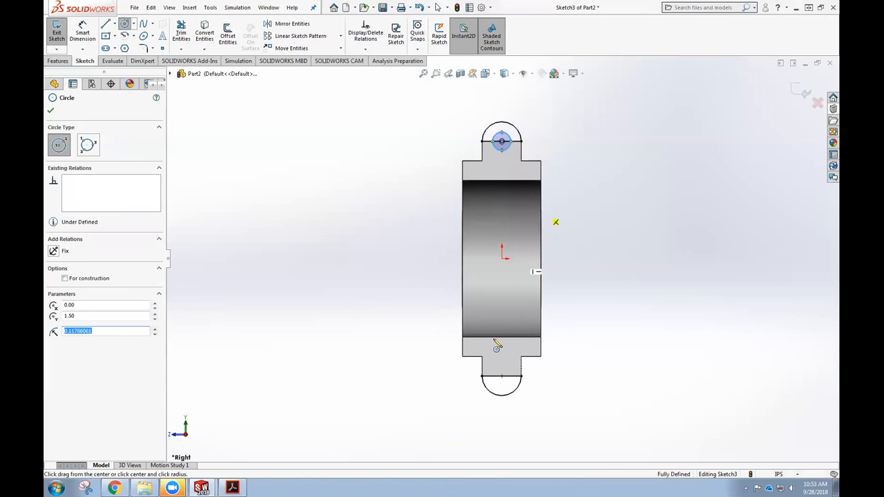
Step: Sketch a circle about 0.12 in in radius at the midpoint of the lower lug's edge line and dimension the upper circle's diameter to 0.25 in
left_click(502, 377)
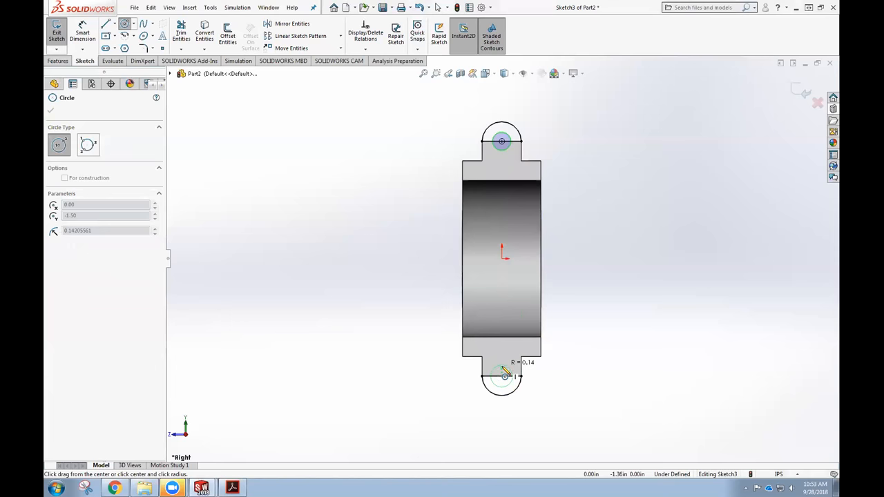
left_click(506, 373)
left_click(82, 33)
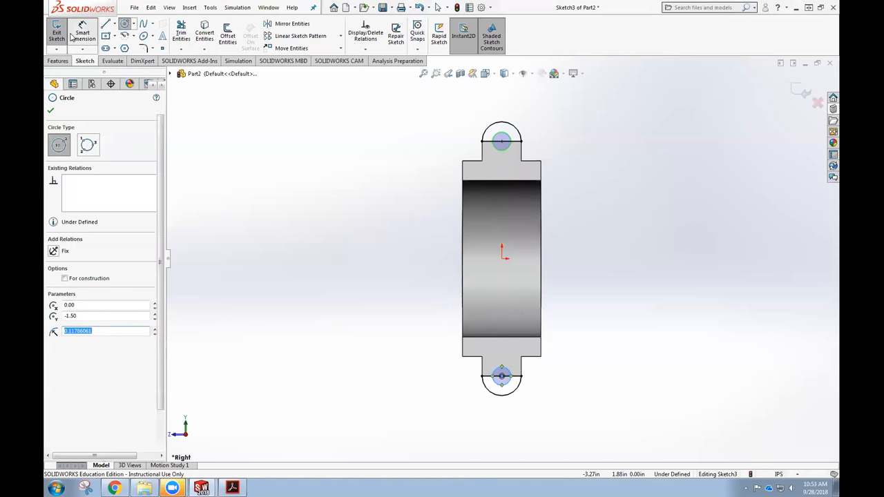
left_click(509, 136)
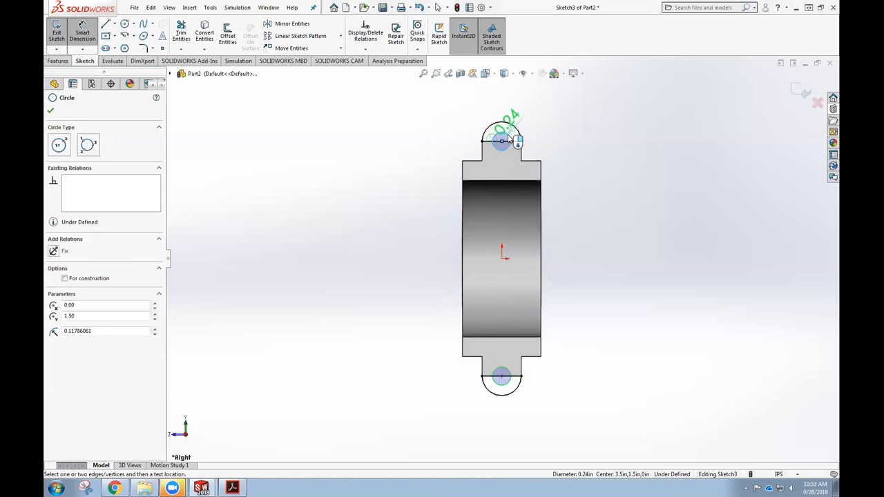
left_click(565, 113)
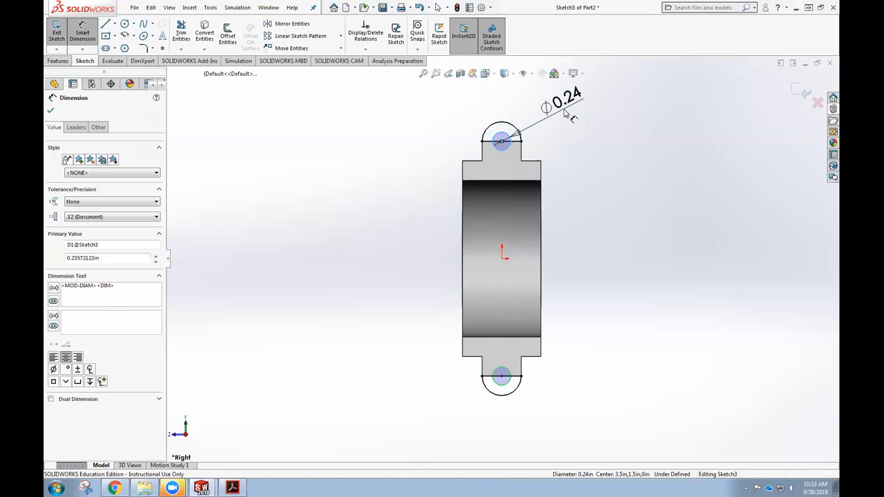
type(".25")
key("Return")
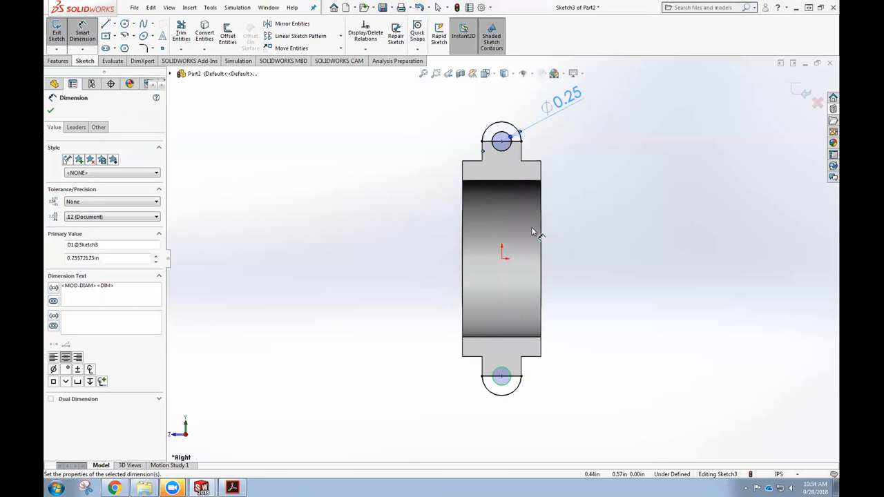
Step: Dimension the lower lug circle's diameter to 0.25 in and exit the sketch
left_click(506, 385)
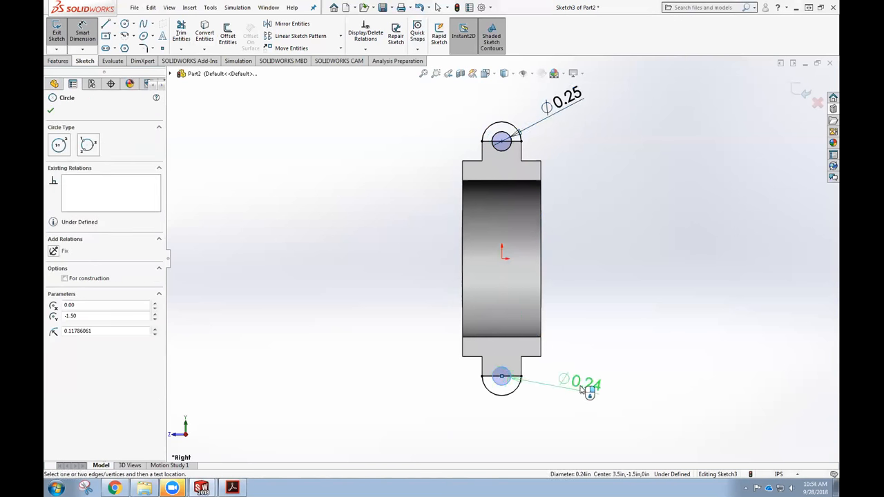
left_click(586, 384)
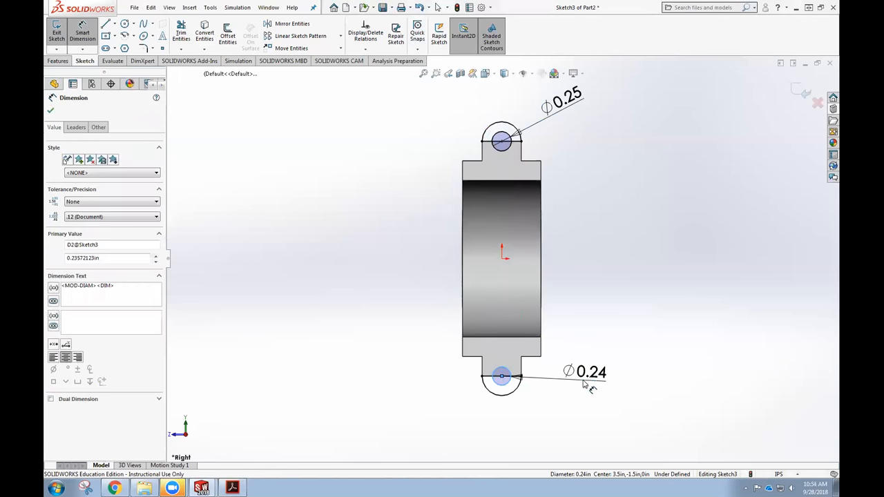
type(".25")
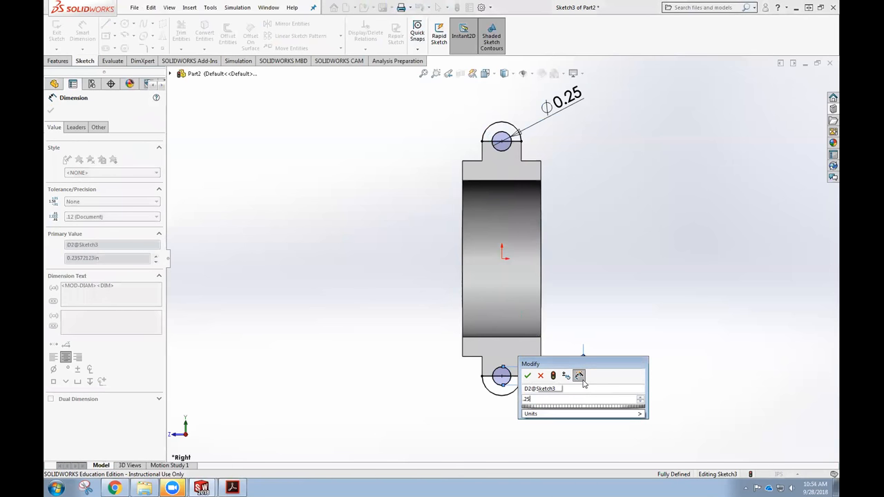
key("Return")
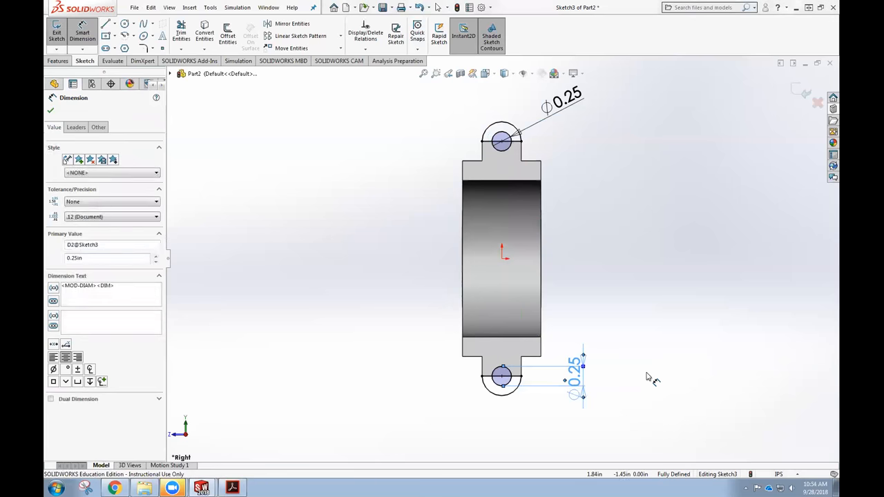
left_click(651, 379)
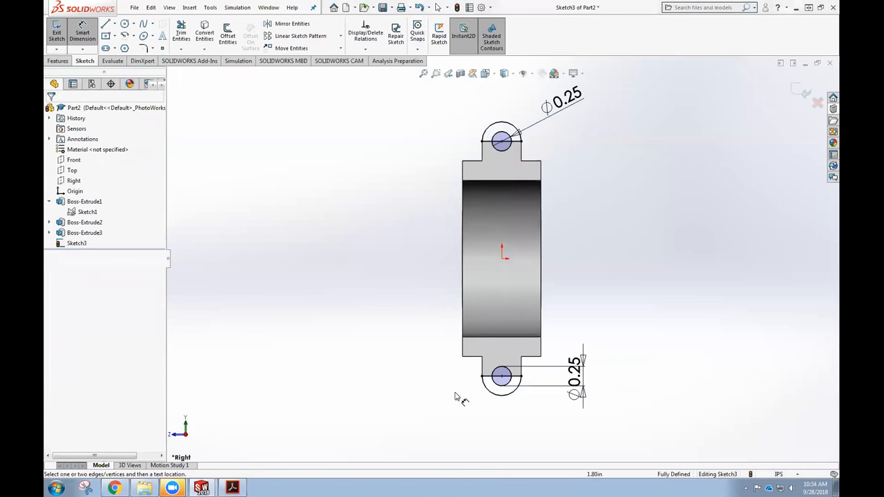
key("Escape")
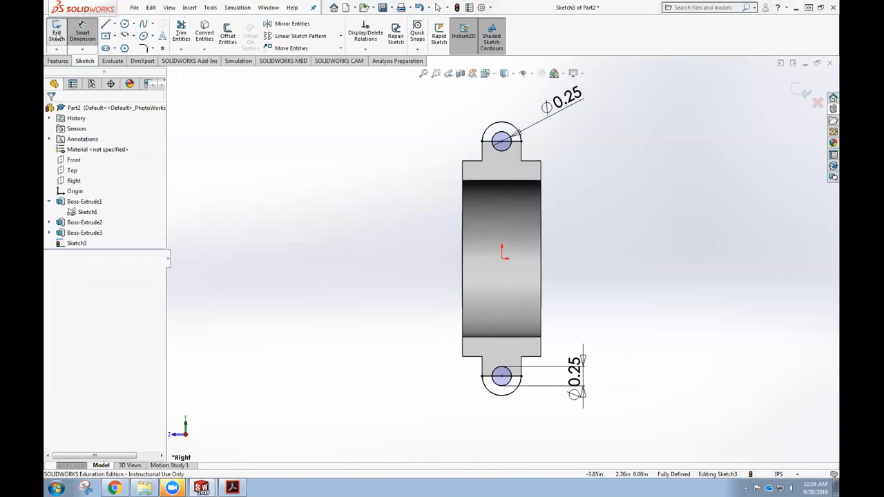
left_click(57, 35)
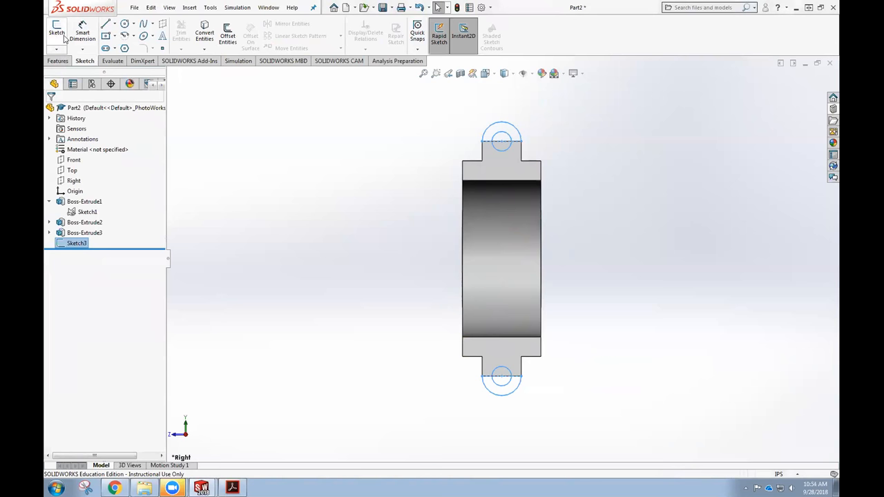
Step: Extrude the upper and lower half-ring regions of the lug sketch 0.50 in in the reversed direction, back over the lugs
left_click(58, 61)
left_click(68, 36)
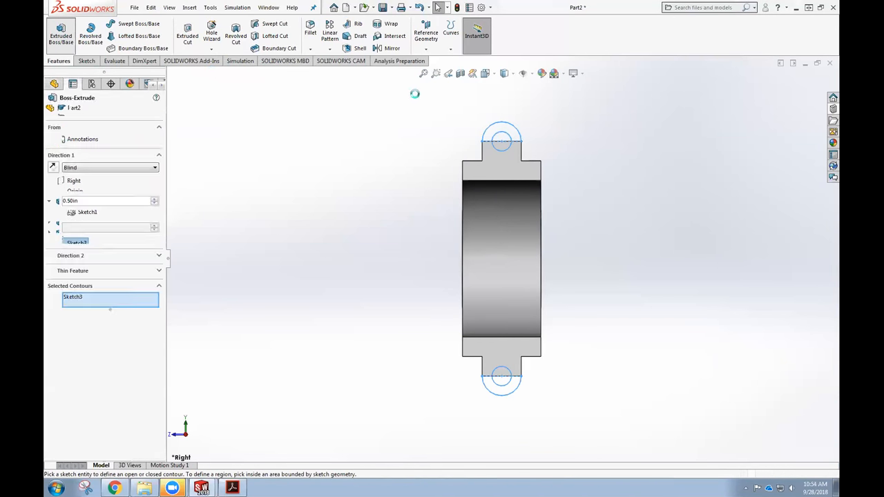
left_click(491, 135)
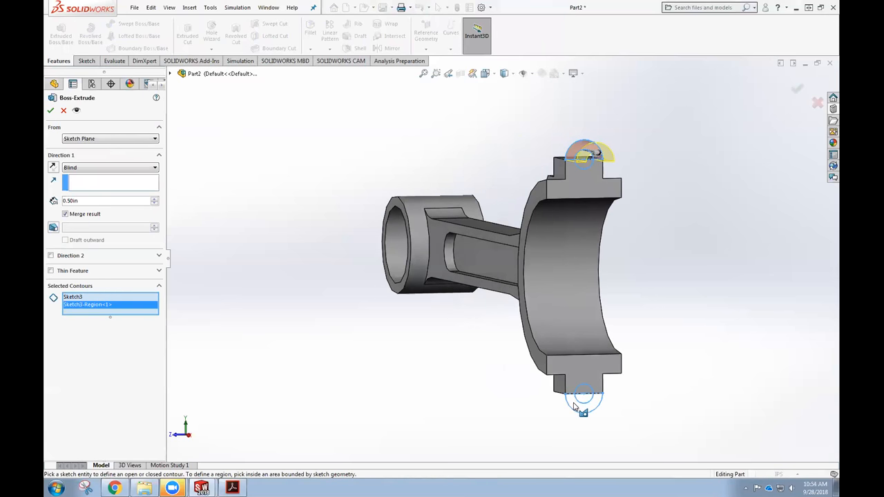
left_click(579, 404)
left_click(53, 167)
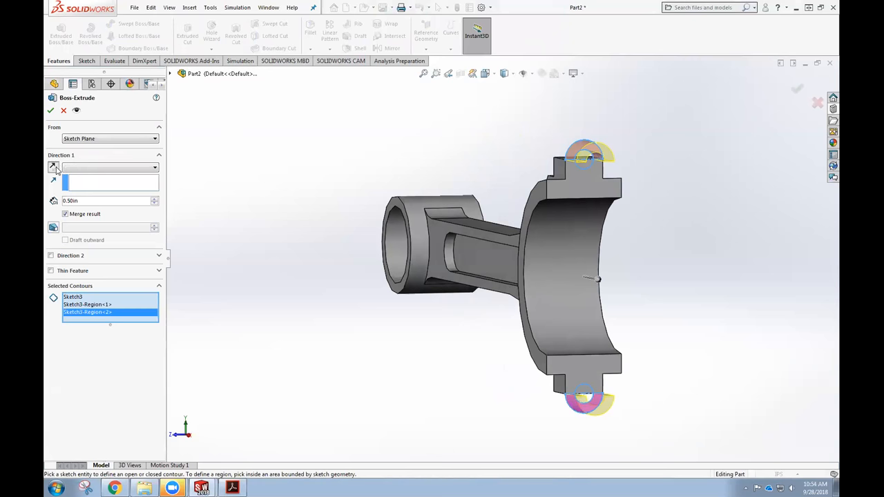
middle_click_drag(227, 173, 238, 172)
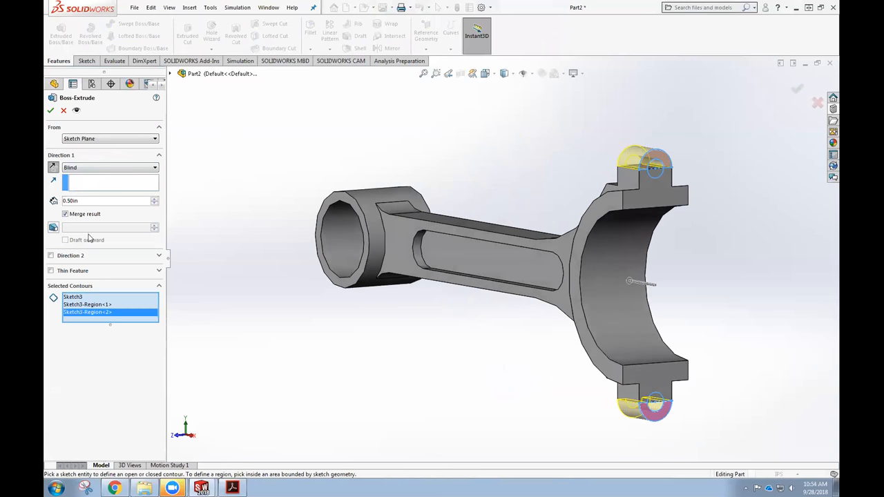
left_click(50, 109)
Step: Reuse the lug sketch for an extruded cut 0.50 in deep through the hole regions of the upper and lower lugs
middle_click_drag(651, 246, 611, 236)
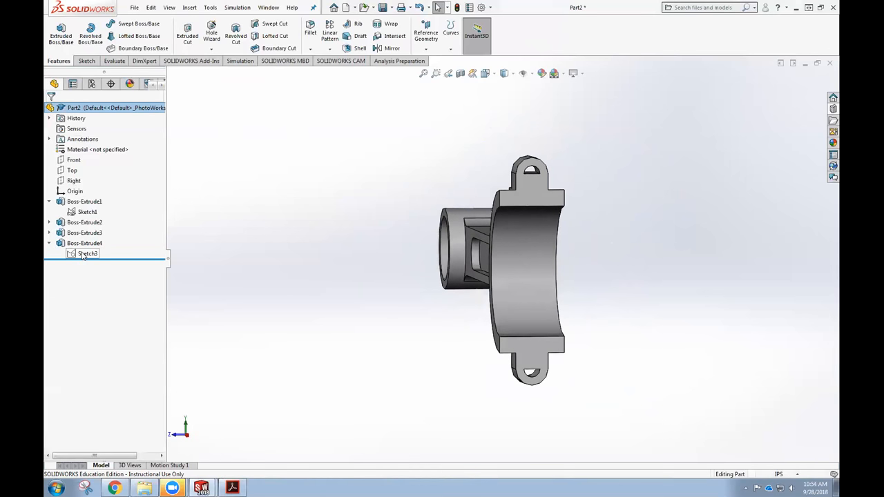
left_click(82, 254)
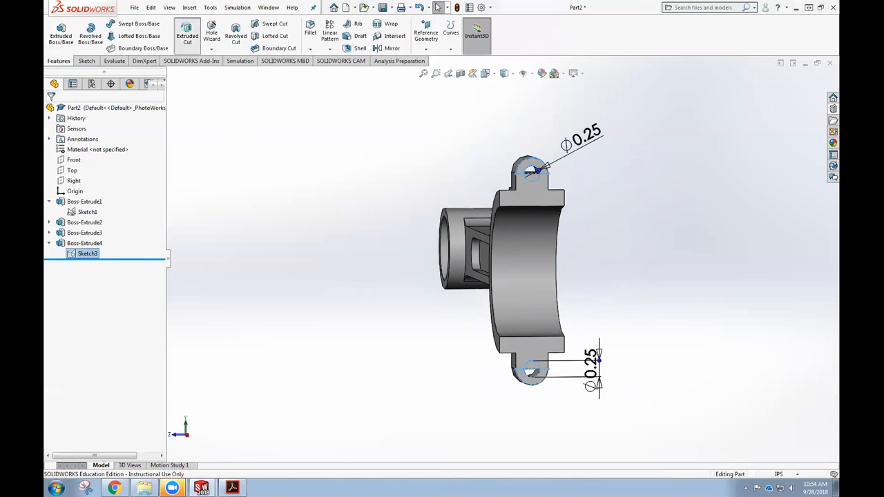
left_click(186, 33)
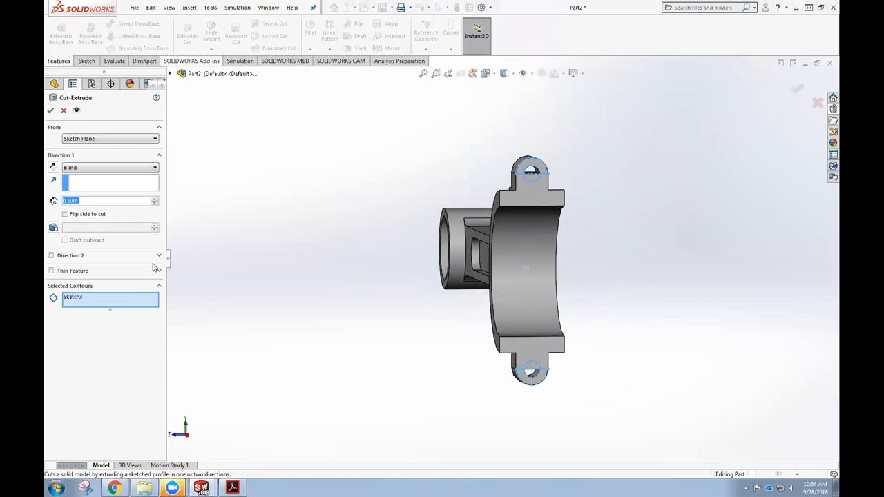
right_click(82, 303)
left_click(115, 305)
left_click(533, 178)
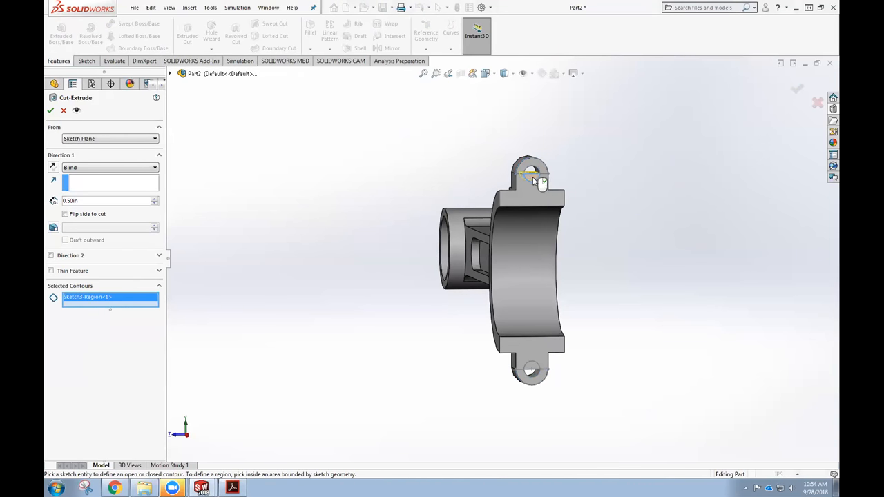
left_click(535, 364)
mouse_move(345, 321)
middle_mouse_down()
mouse_move(344, 306)
mouse_move(446, 306)
middle_mouse_up()
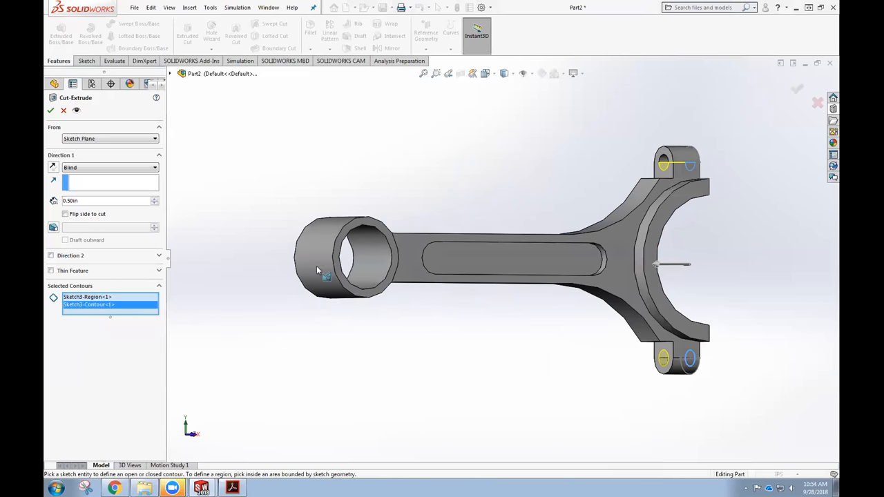
left_click(50, 110)
Step: Open the sketch of the first boss extrusion for editing
middle_click_drag(527, 152, 586, 263)
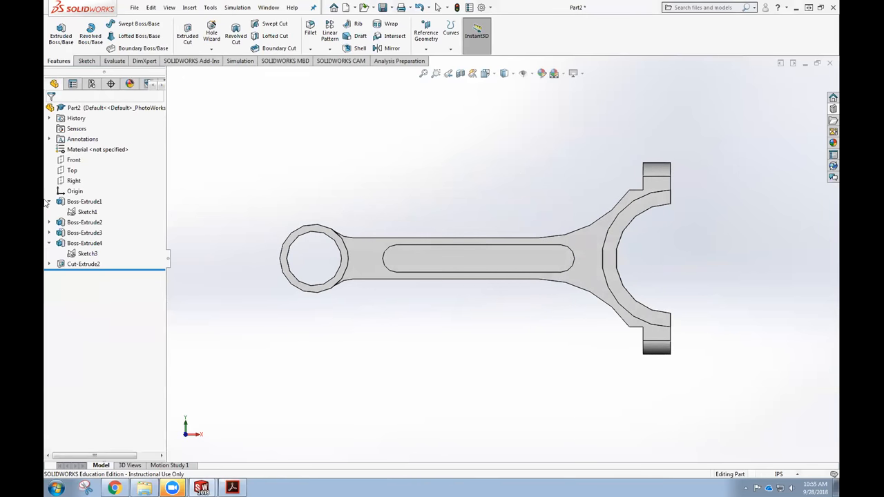
left_click(49, 202)
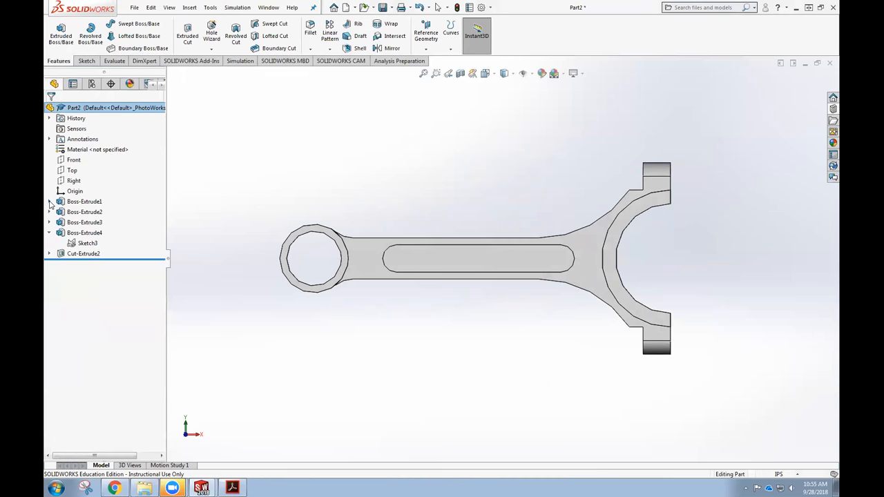
left_click(49, 201)
right_click(85, 211)
left_click(93, 183)
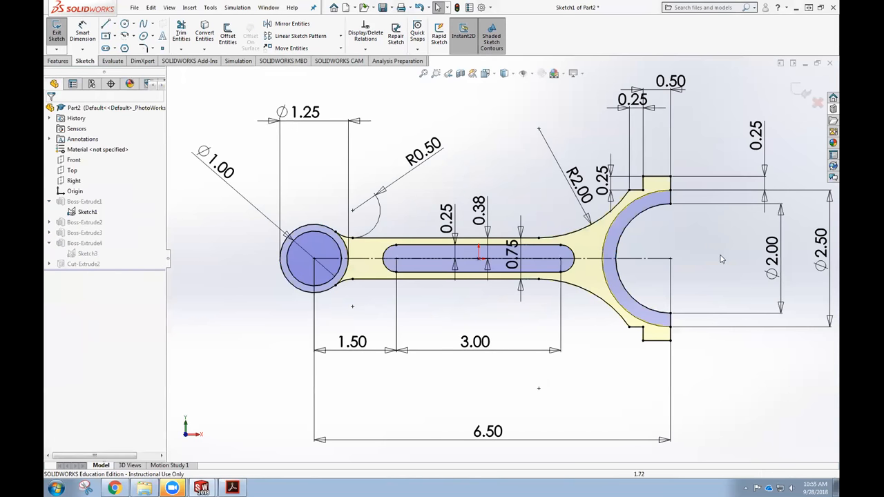
scroll(586, 325, "down", 1)
scroll(586, 325, "up", 2)
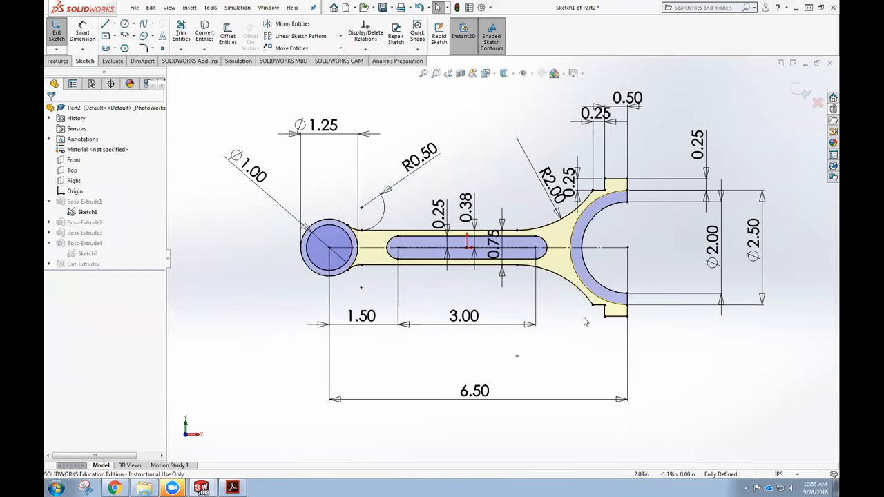
scroll(585, 318, "up", 1)
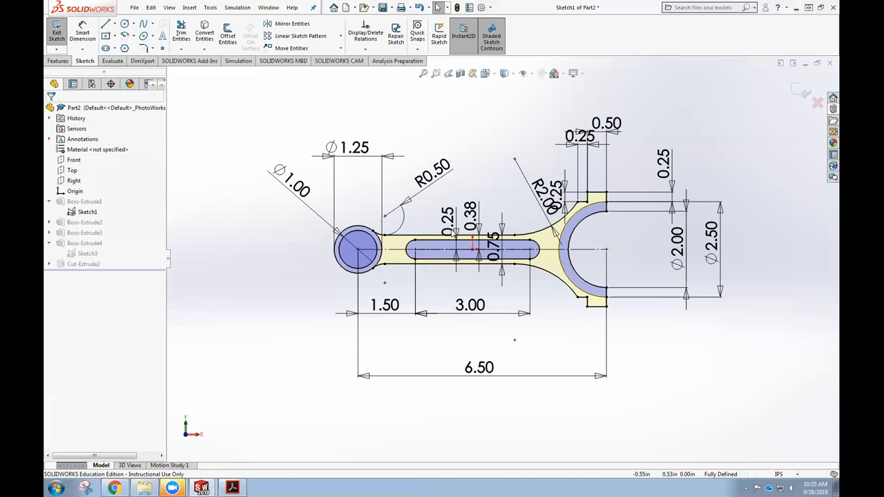
Step: Move the 0.25 and 0.38 dimensions below the slot, and lower the 3.00 and 1.50 dimensions towards the overall length dimension
left_click_drag(453, 232, 447, 286)
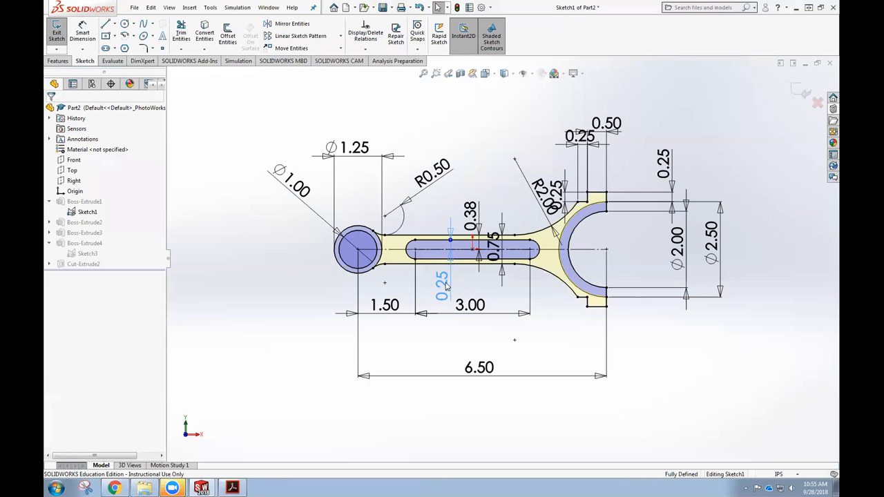
left_click_drag(472, 210, 468, 272)
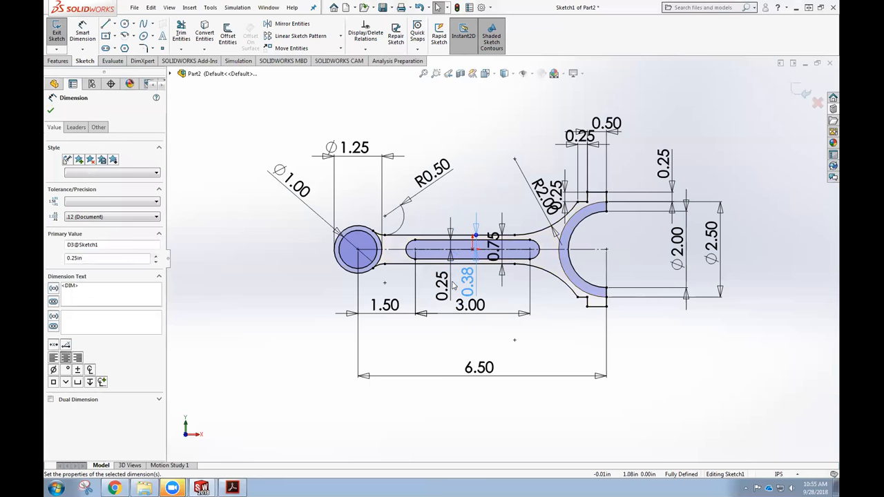
left_click_drag(470, 315, 470, 335)
left_click_drag(385, 304, 387, 325)
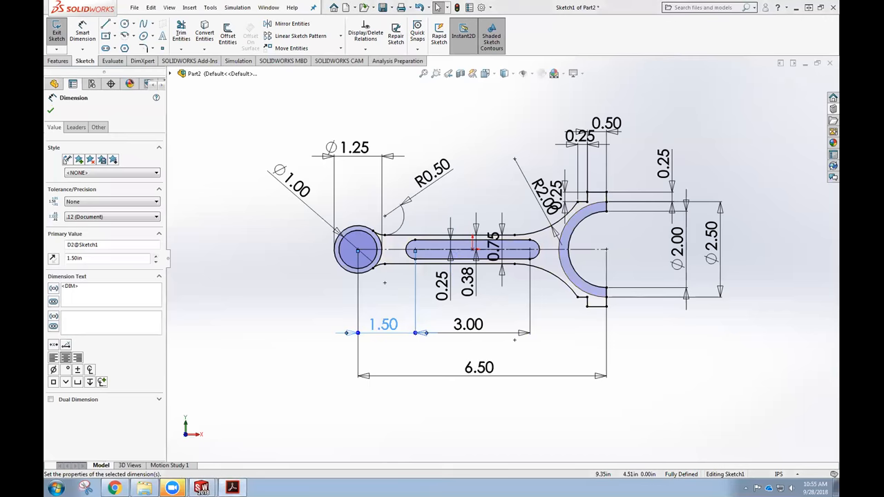
Step: Switch to the practice exam PDF and review the Part 1 instructions on the parametric slot length and location
key("alt+Tab")
scroll(393, 276, "up", 5)
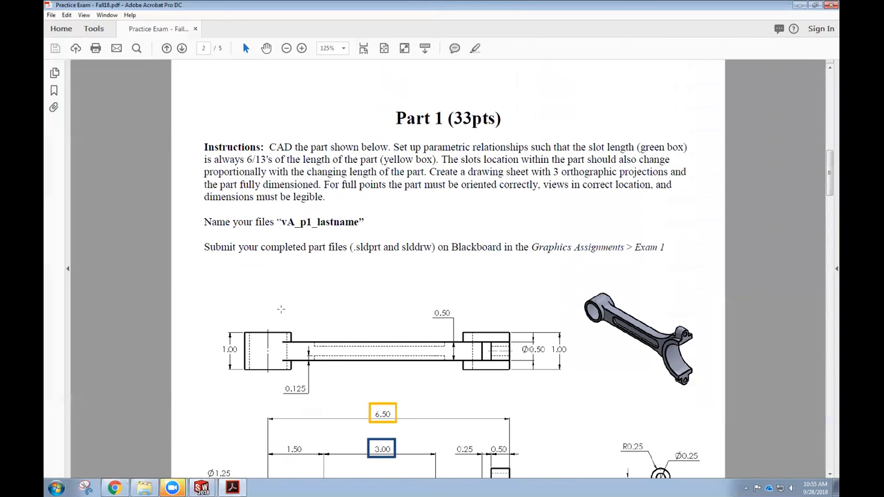
scroll(373, 414, "down", 1)
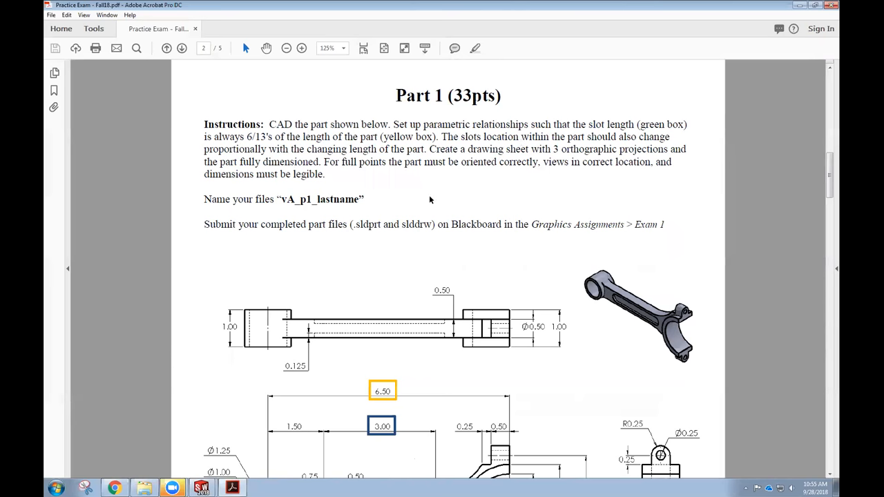
scroll(391, 269, "down", 2)
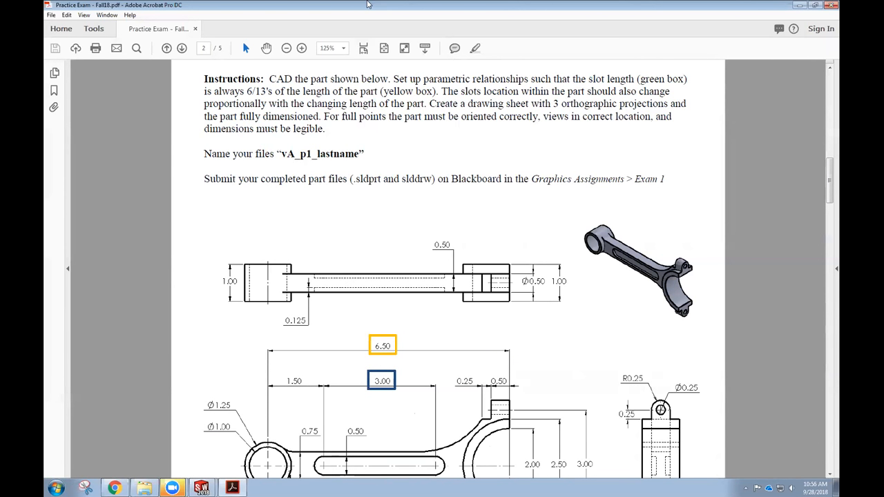
Step: Switch to SolidWorks and drive the slot's 3.00 length dimension with the equation =3/6.5*"D5@Sketch1", referencing the overall length dimension
key("alt+Tab")
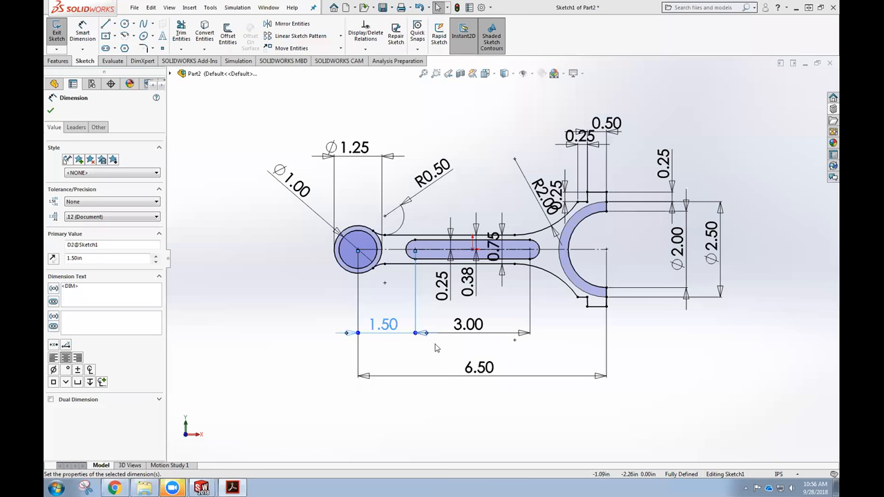
left_click(474, 330)
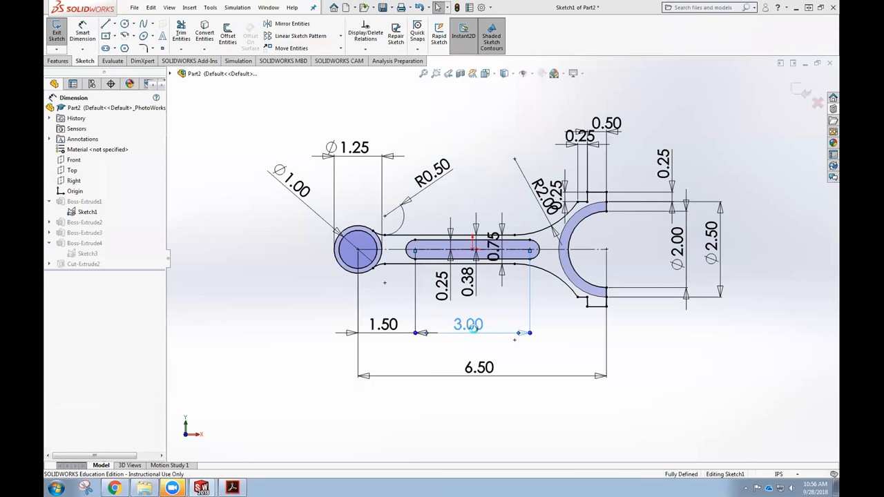
double_click(473, 330)
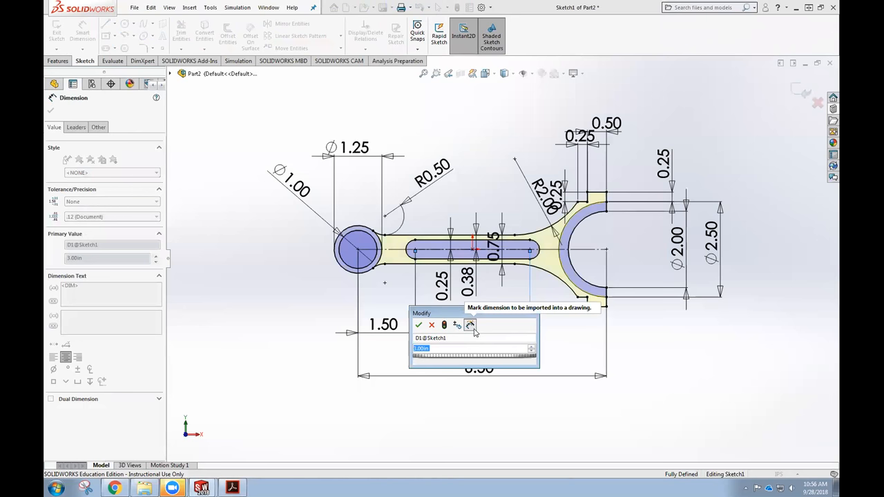
type("=")
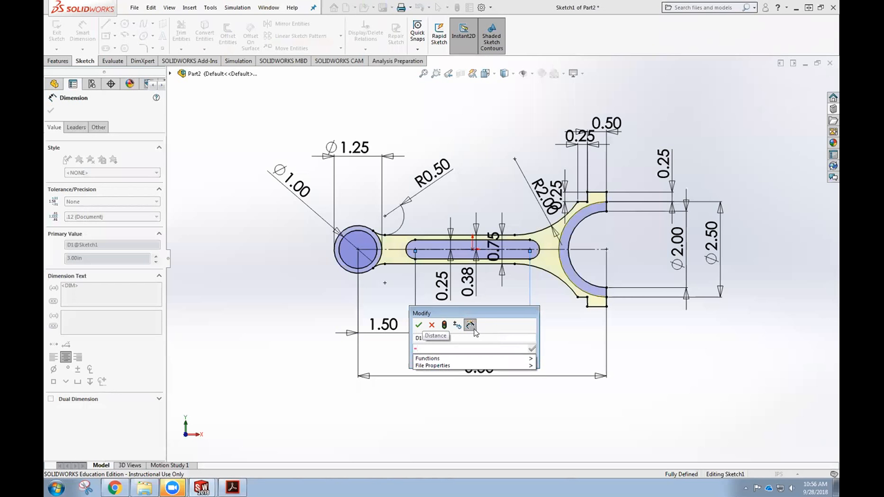
type("3/")
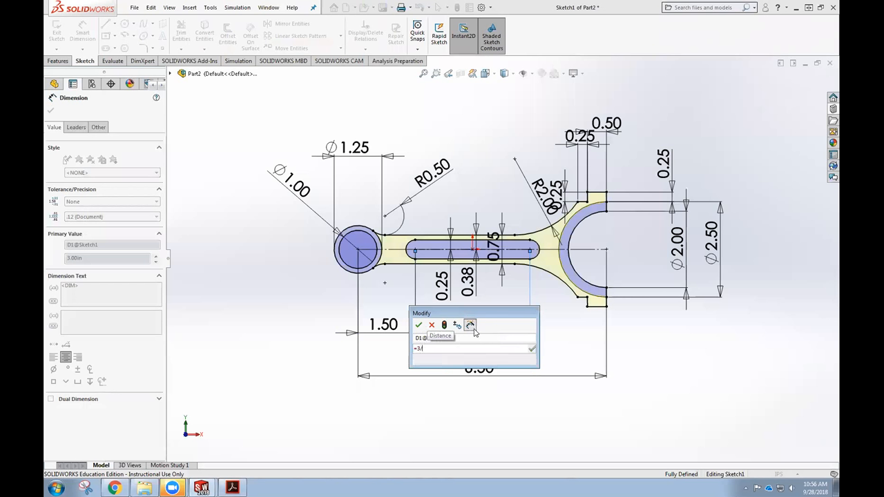
type("6.5\"")
left_click_drag(490, 318, 488, 176)
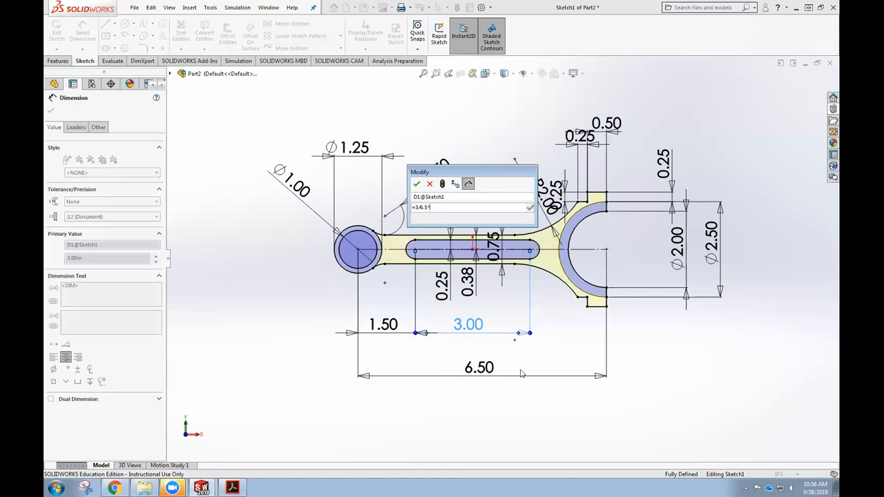
left_click(482, 377)
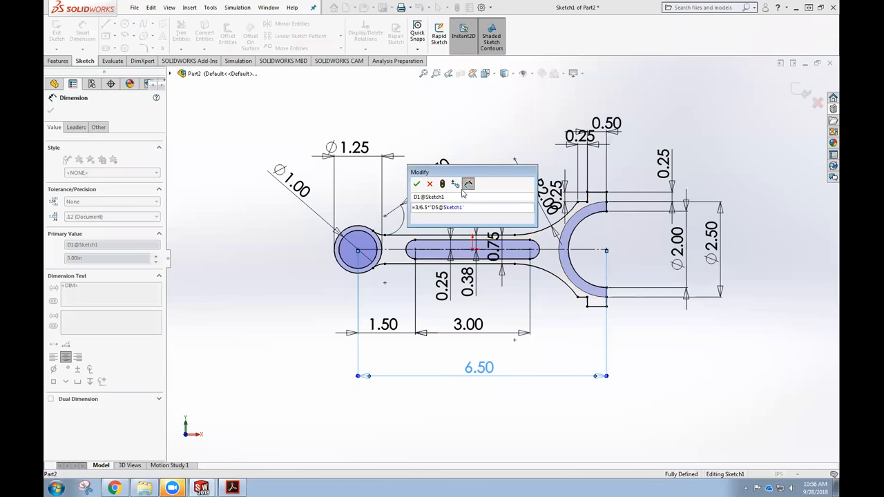
left_click(417, 183)
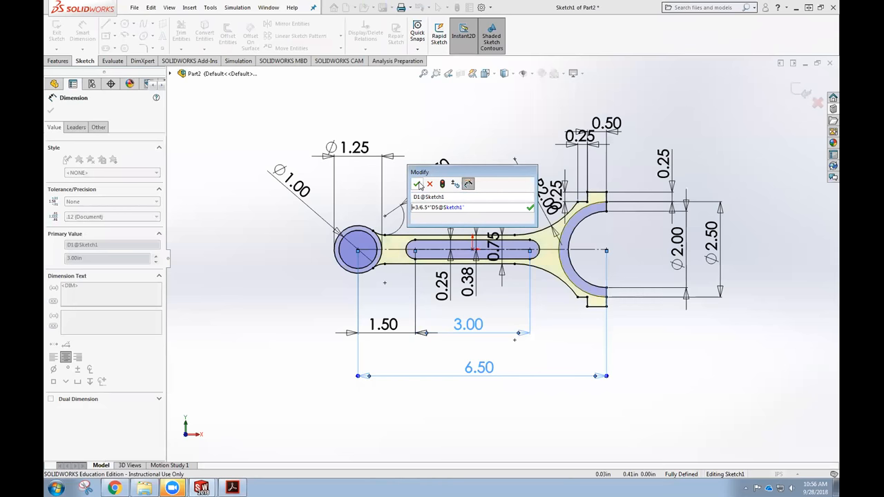
left_click(419, 185)
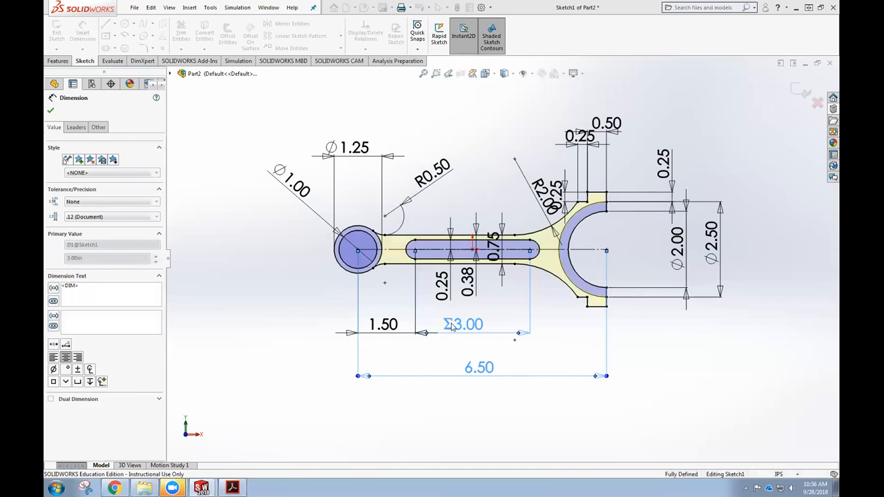
left_click(447, 366)
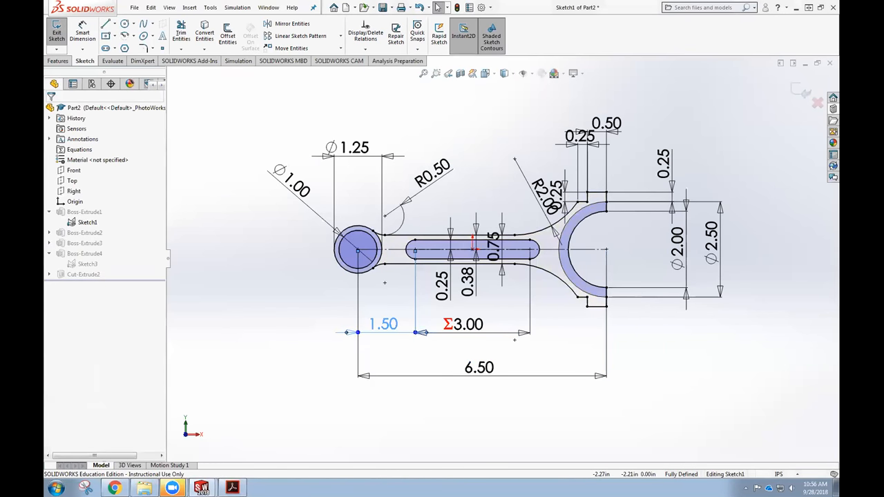
Step: Drive the dimension locating the slot from the small ring's centre with the equation =1.5/6.5* the overall length dimension
double_click(383, 324)
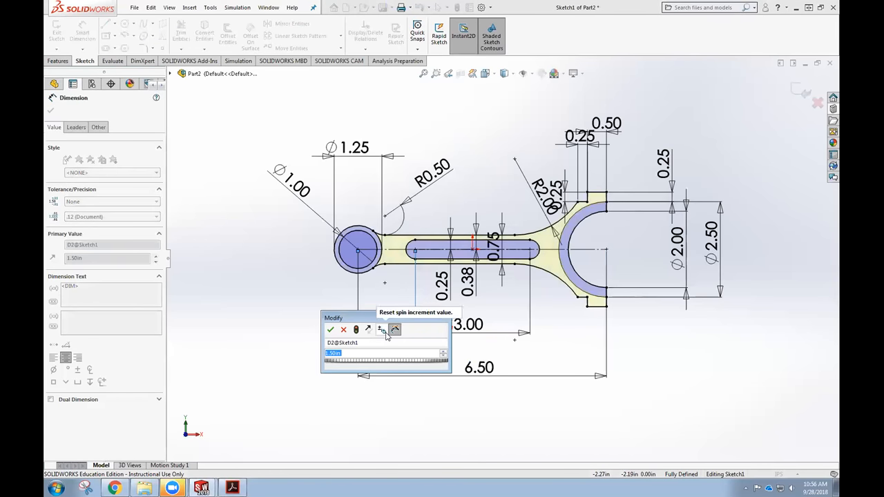
type("=1.5")
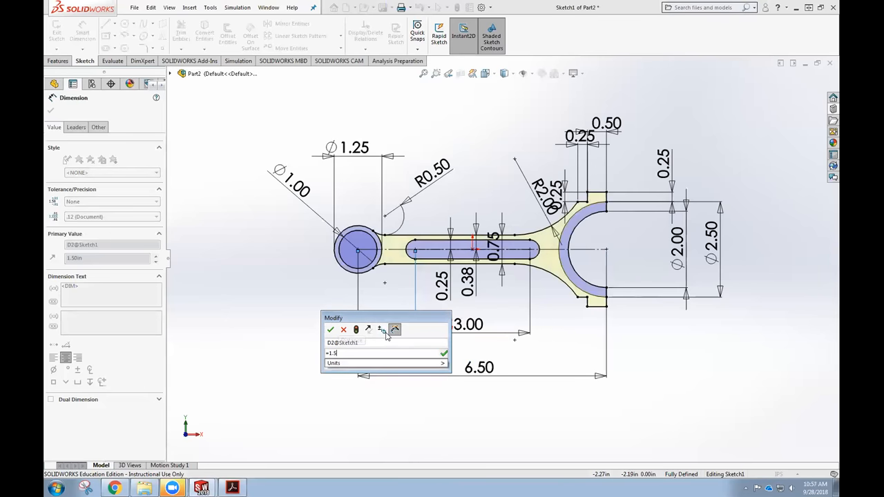
type("/")
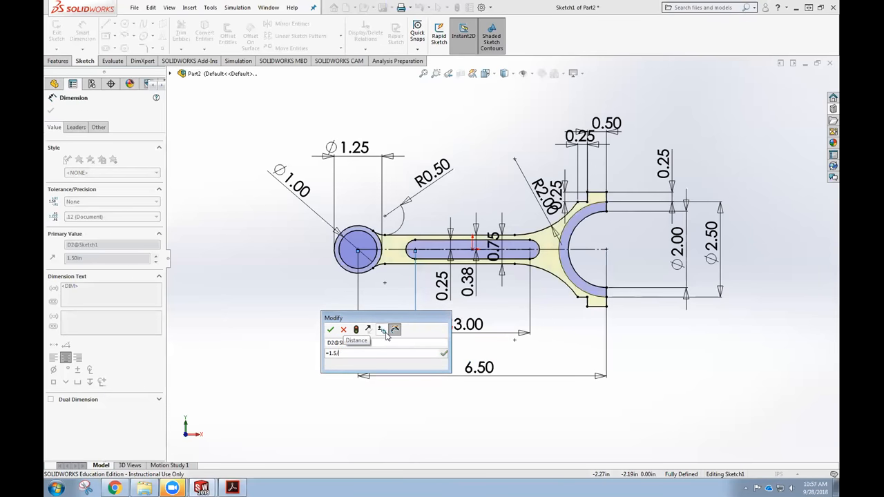
type("6.5*8")
left_click(379, 373)
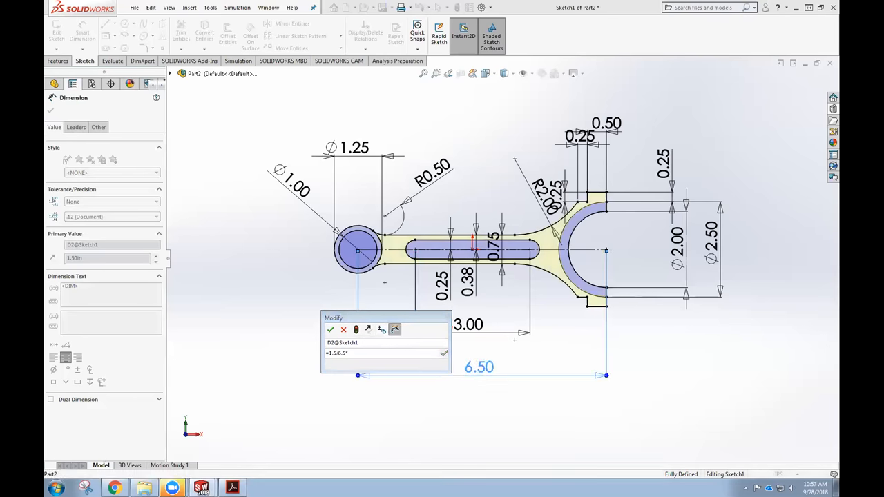
left_click(331, 331)
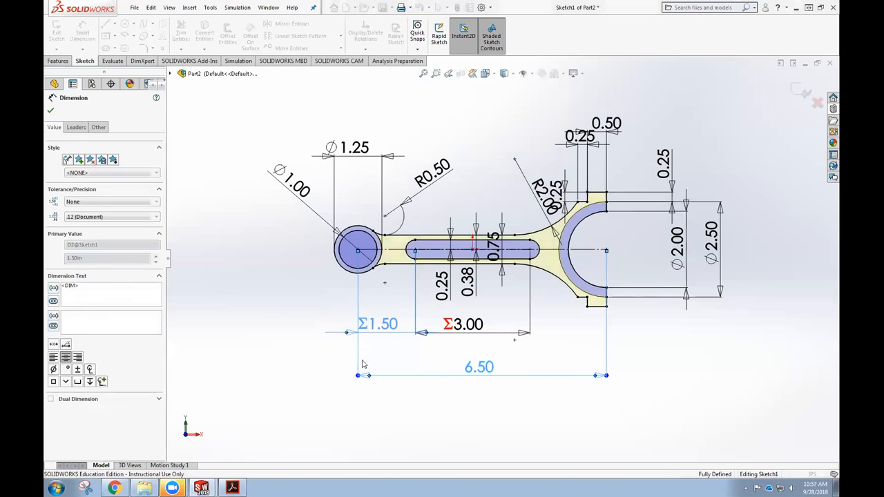
left_click(425, 380)
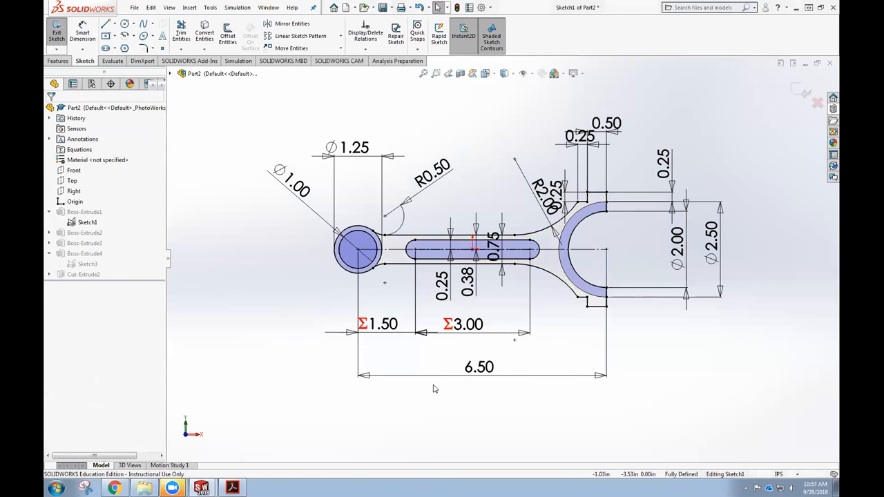
Step: Set the part's overall length dimension to 8 in to test the slot equations
left_click(482, 370)
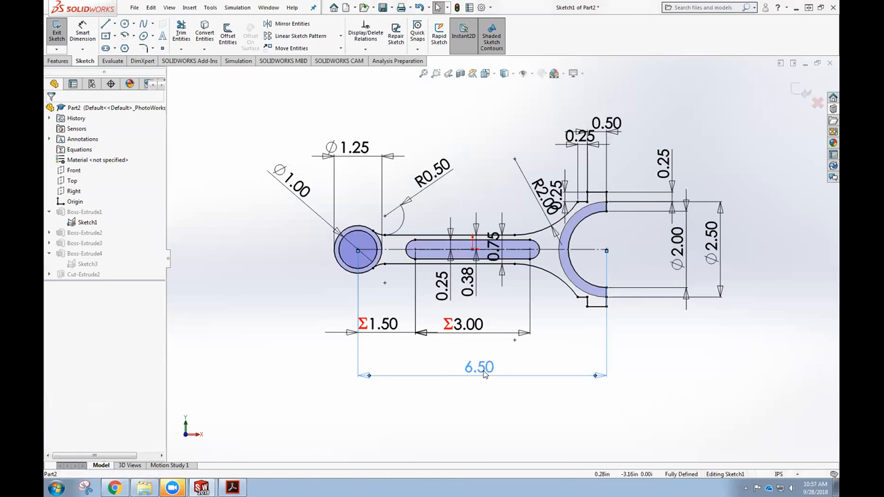
double_click(482, 370)
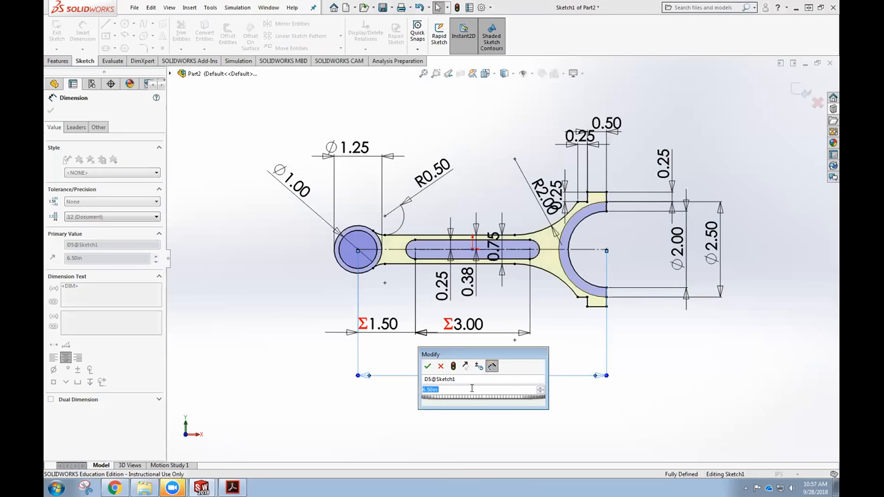
type("8")
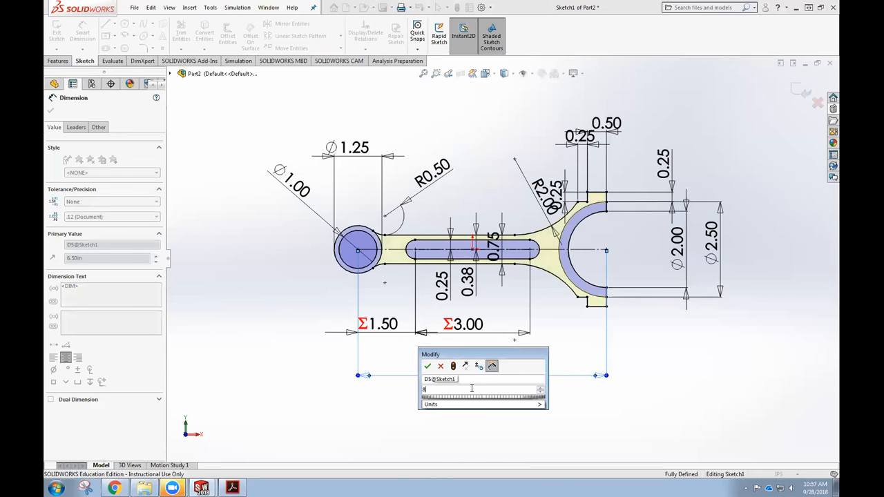
key("Return")
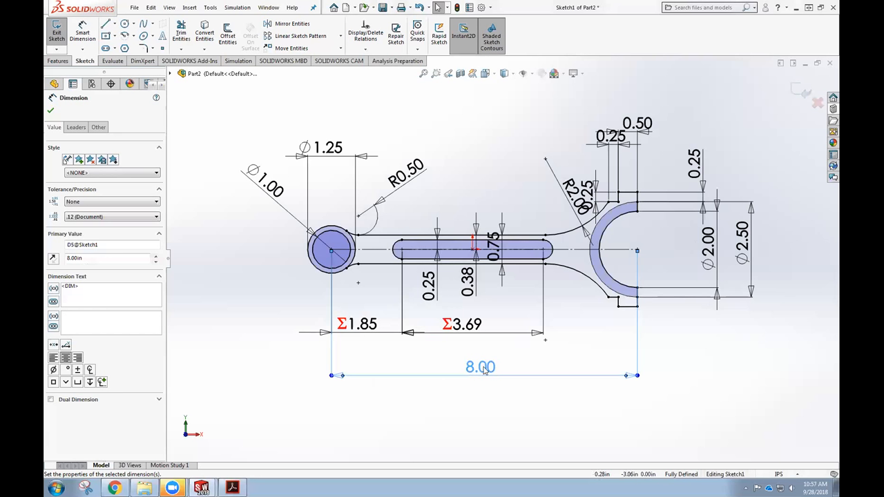
key("Escape")
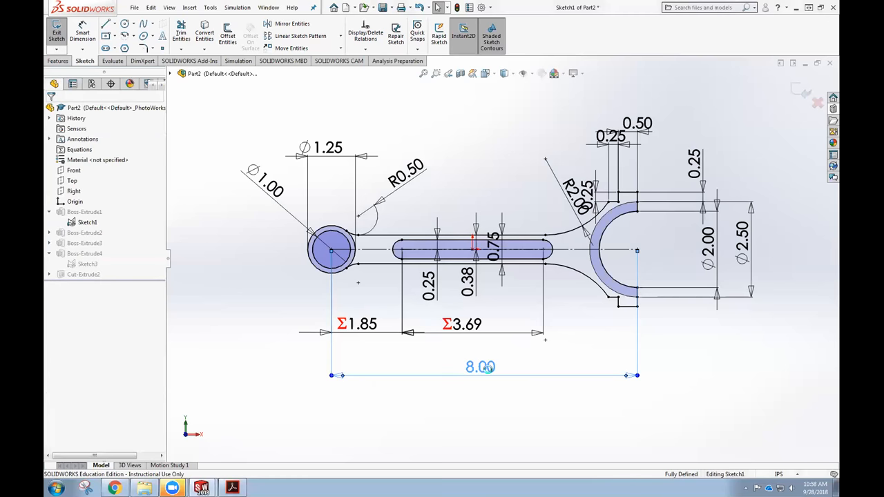
Step: Set the part's overall length dimension back to 6.5 in
double_click(487, 368)
type("6.5")
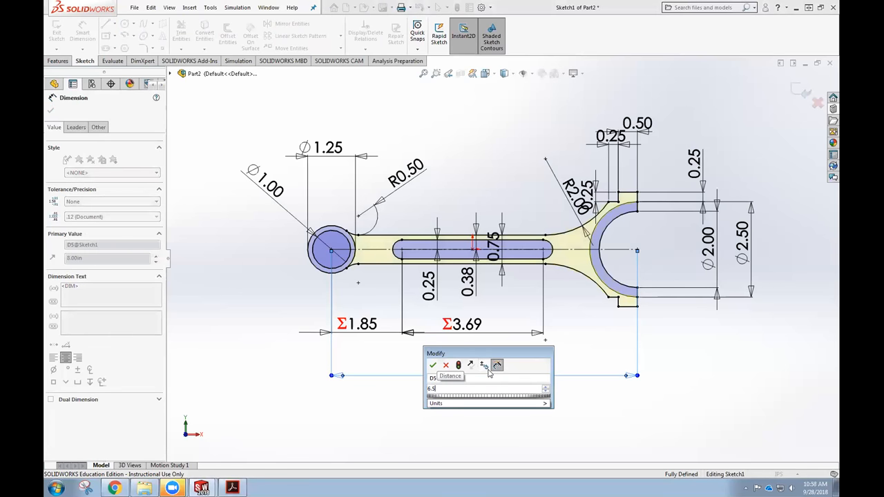
key("Return")
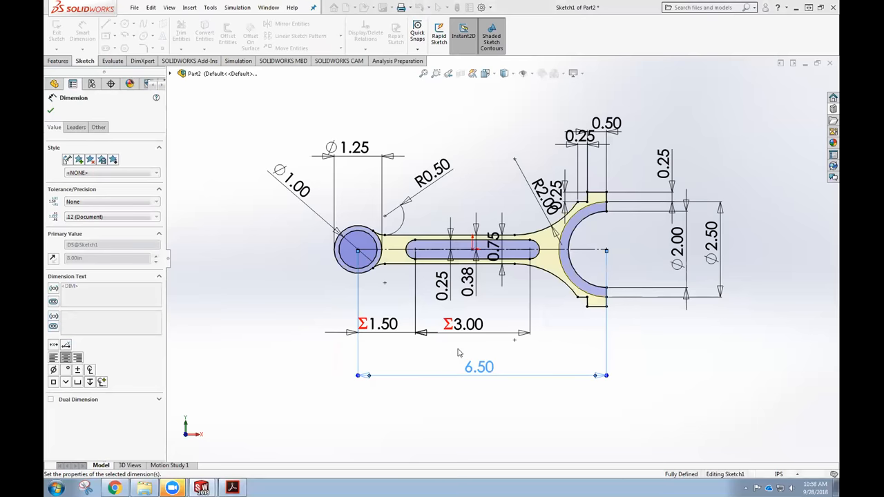
key("Escape")
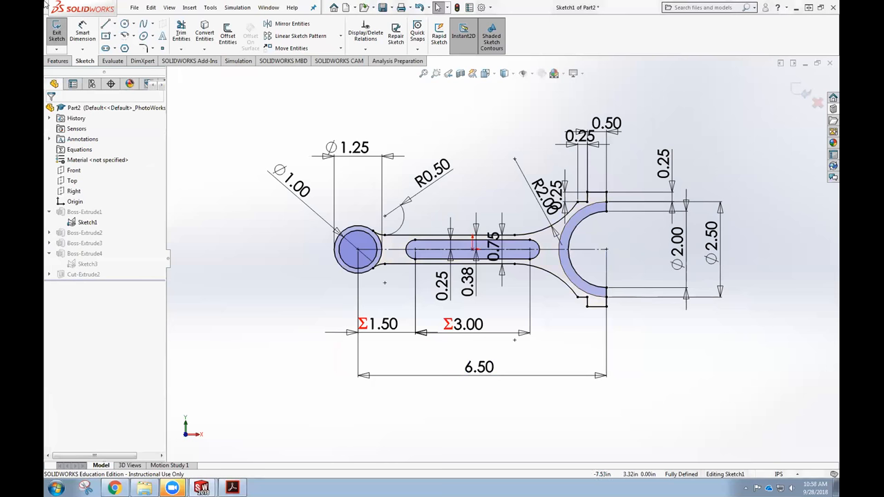
Step: Exit the sketch to rebuild the connecting rod and inspect the solid from an angled view
left_click(56, 31)
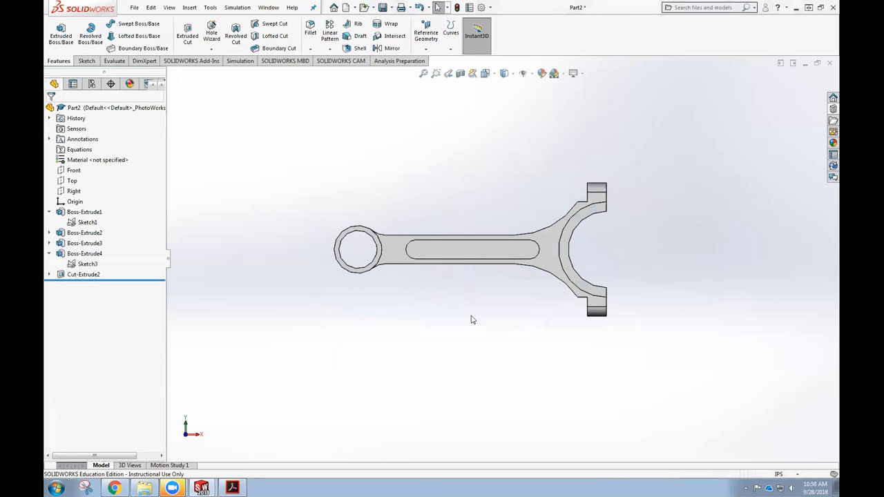
middle_click_drag(477, 297, 495, 277)
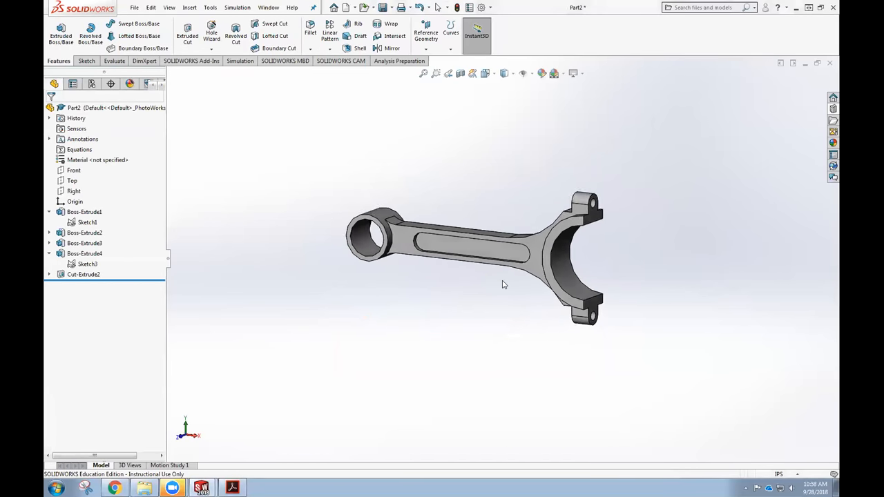
middle_click_drag(447, 241, 440, 249)
Step: Save the connecting rod in the Downloads folder as a part file named Part1
left_click(136, 8)
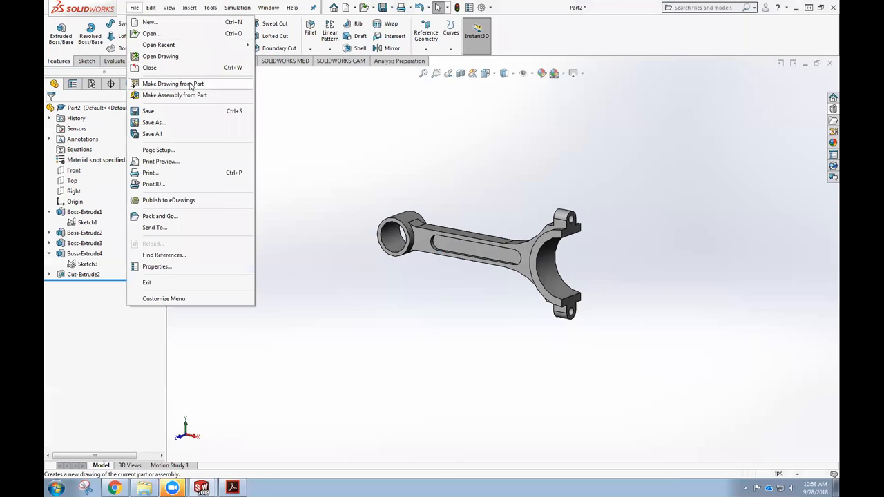
left_click(421, 129)
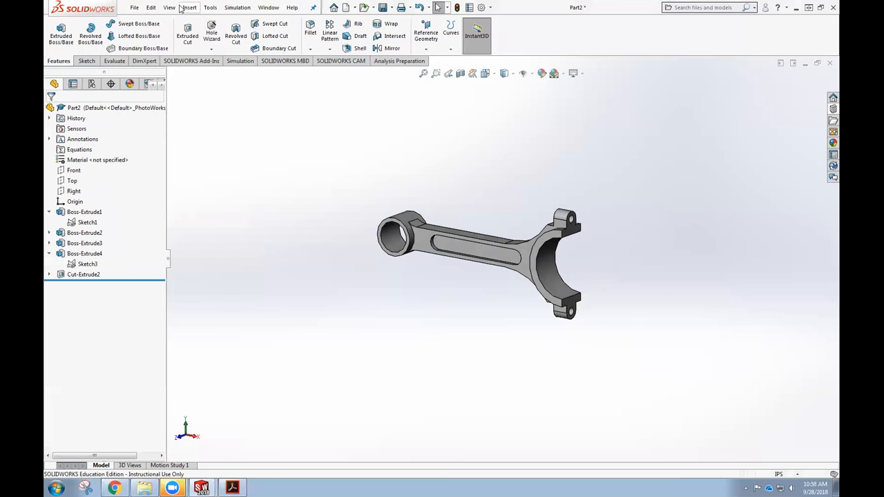
left_click(136, 9)
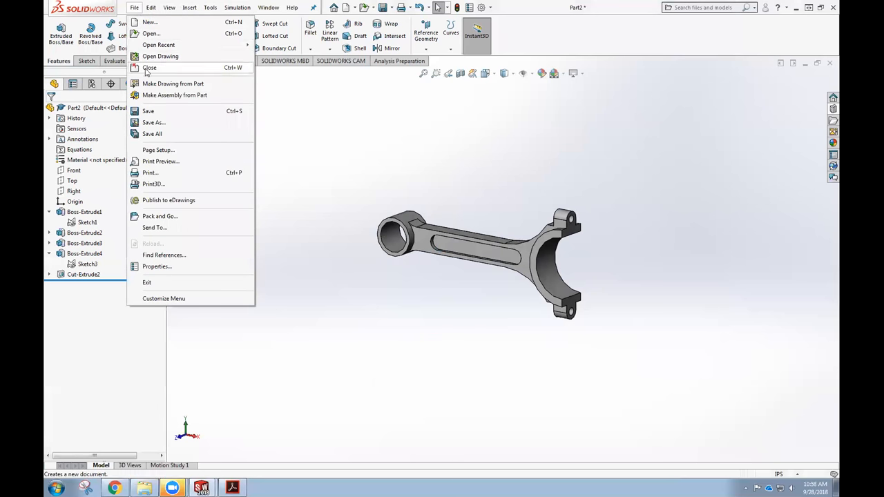
left_click(156, 112)
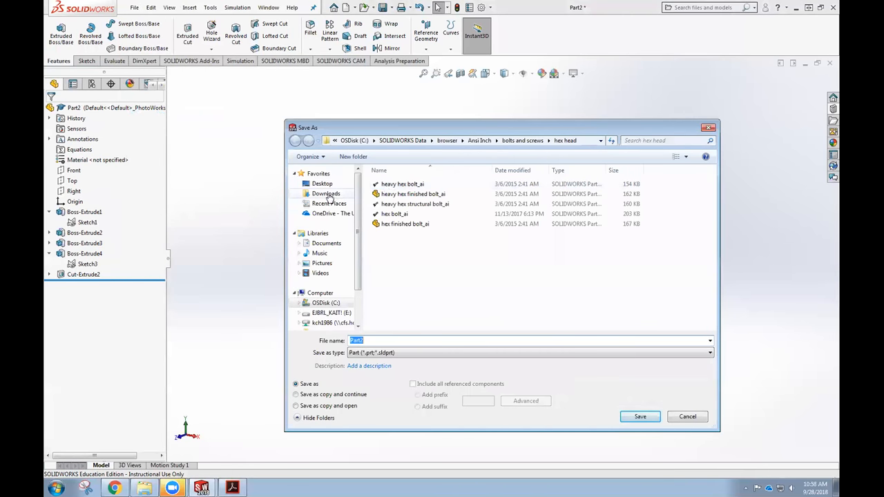
left_click(326, 194)
double_click(377, 339)
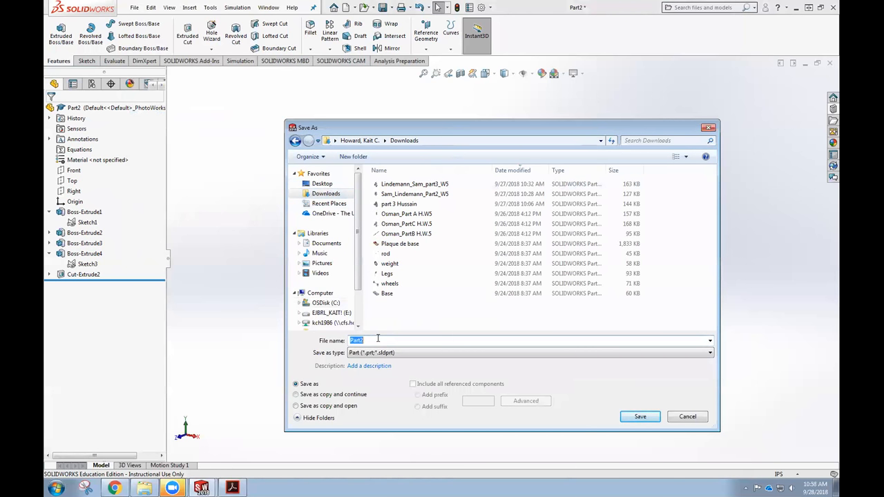
type("Part1")
key("Return")
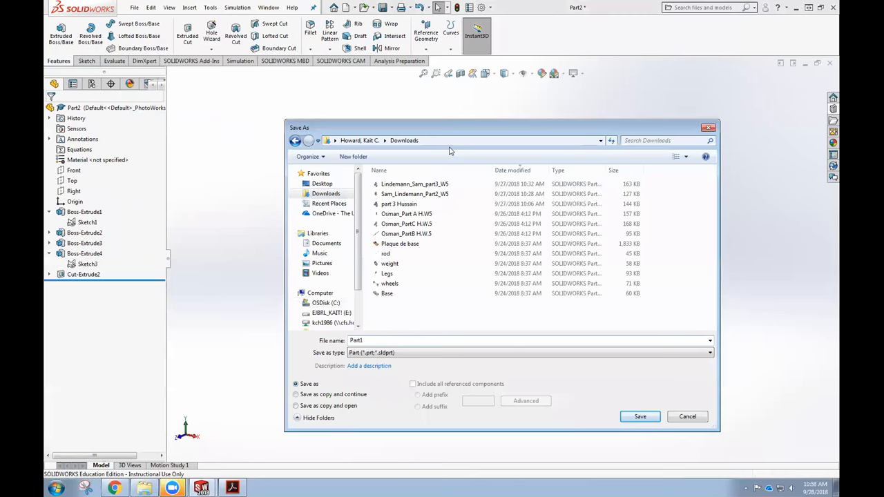
left_click(134, 8)
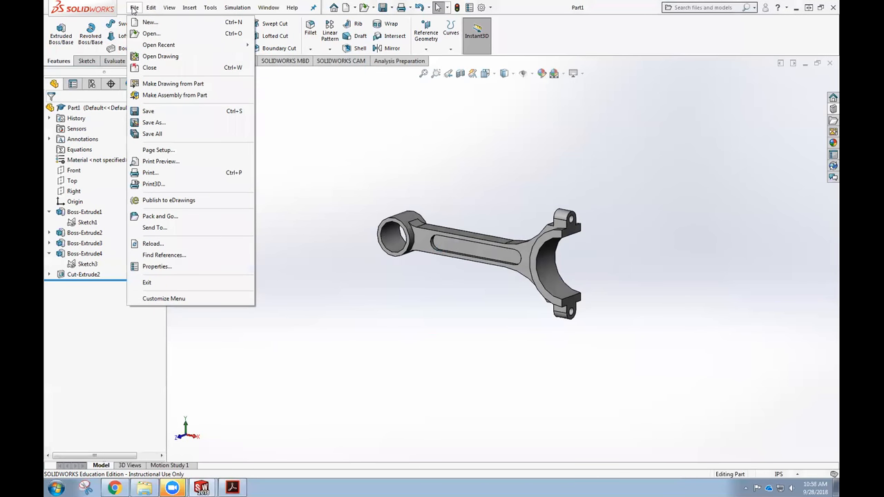
left_click(163, 58)
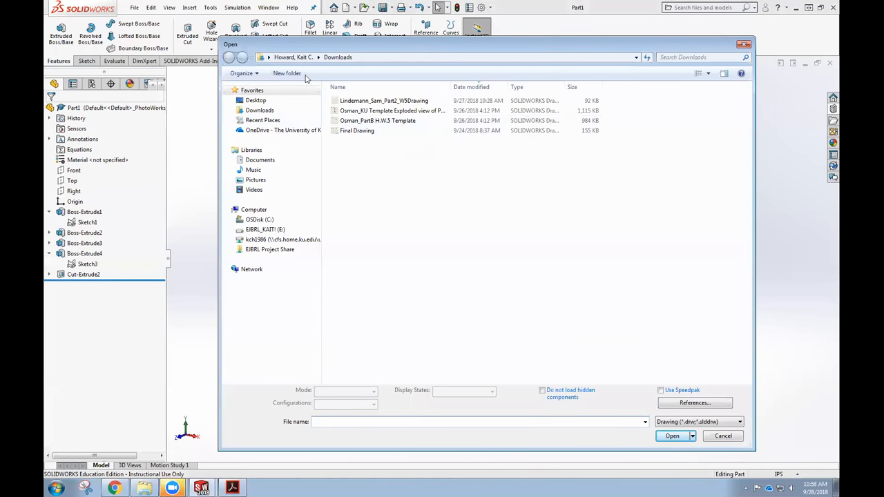
left_click(743, 46)
Step: Create a new drawing from the KU size B template and exit sheet format editing
left_click(135, 10)
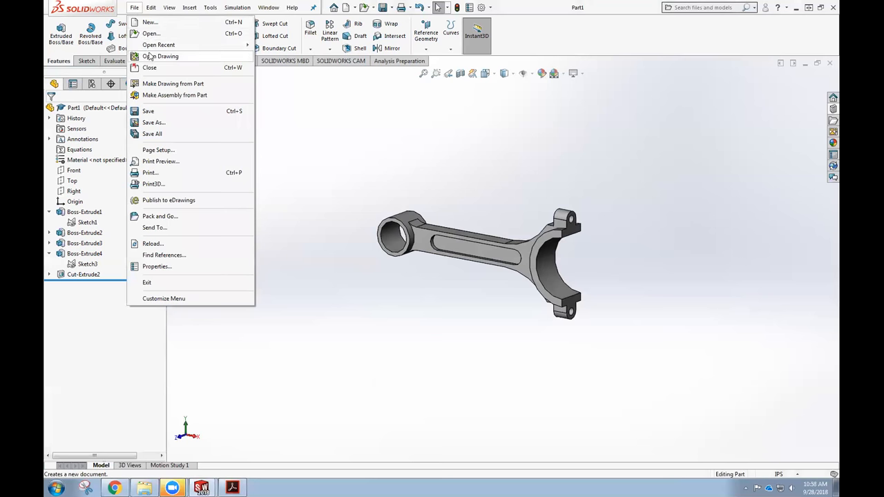
left_click(150, 8)
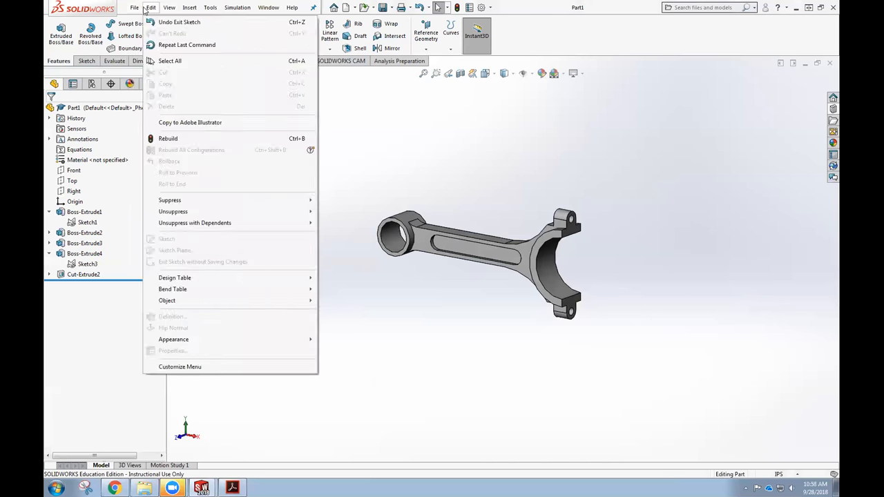
left_click(146, 23)
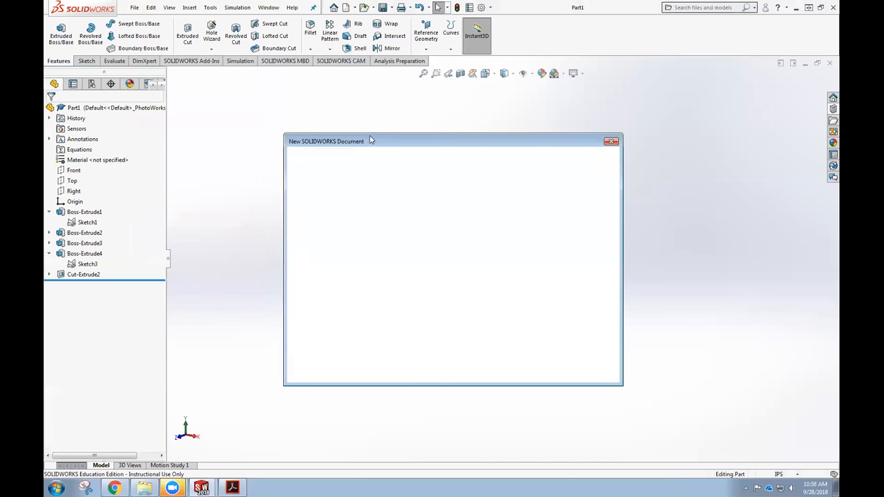
left_click(327, 209)
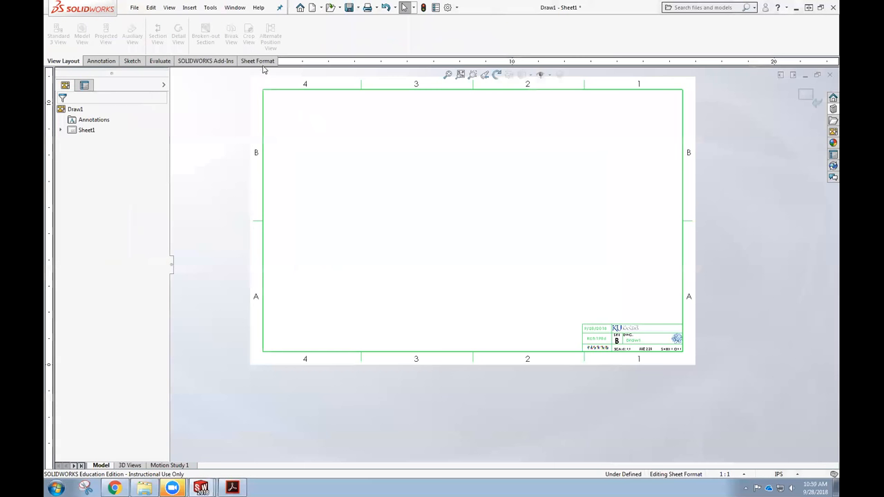
left_click(257, 60)
left_click(56, 38)
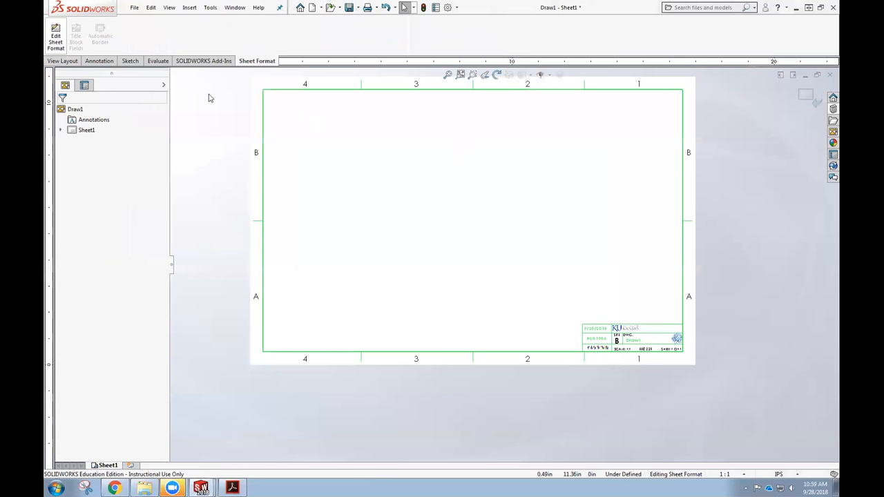
Step: Insert the three standard views of Part1 on the drawing sheet
left_click(60, 61)
scroll(366, 174, "down", 2)
scroll(366, 174, "up", 3)
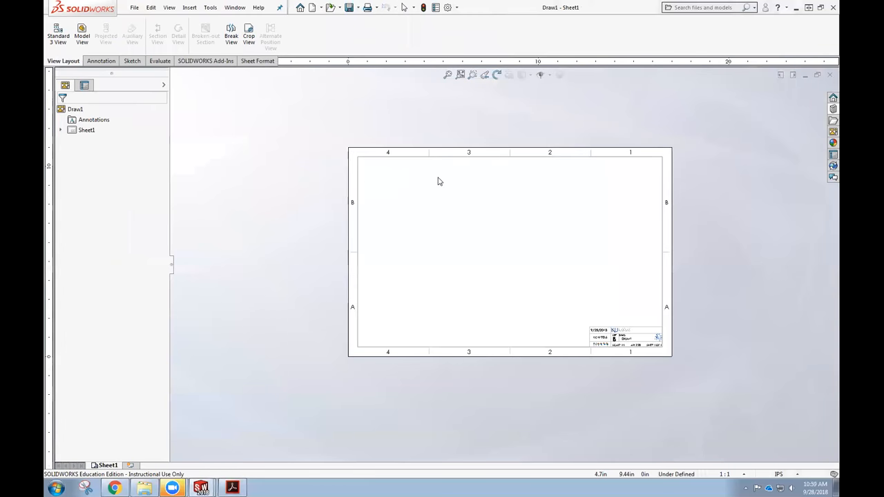
left_click(54, 31)
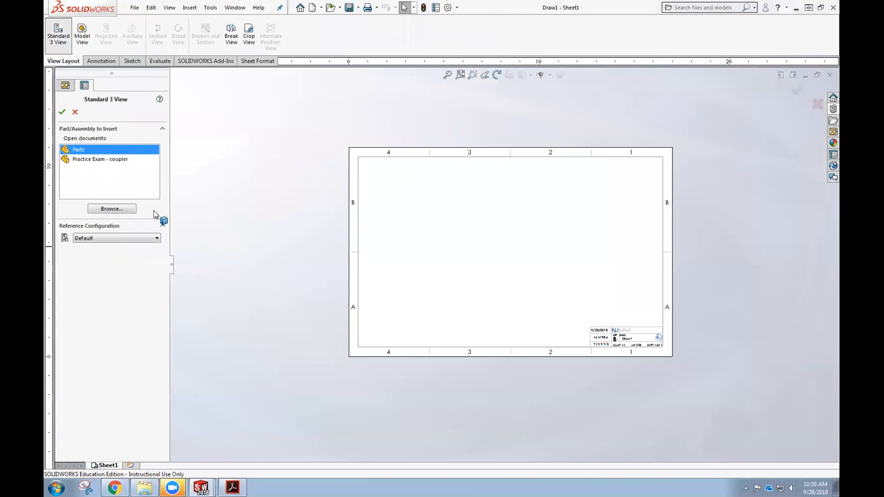
left_click(63, 113)
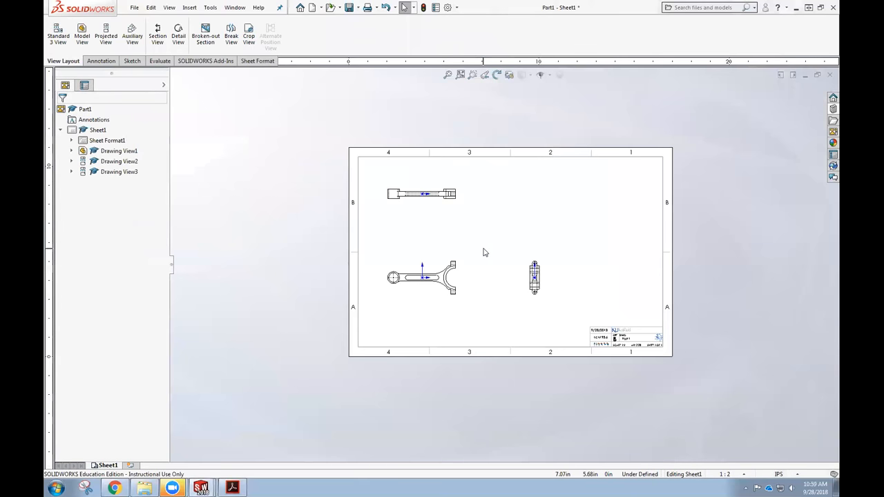
Step: Place an isometric view of Part1 in the sheet's upper-right corner and display it shaded with edges
scroll(611, 270, "down", 1)
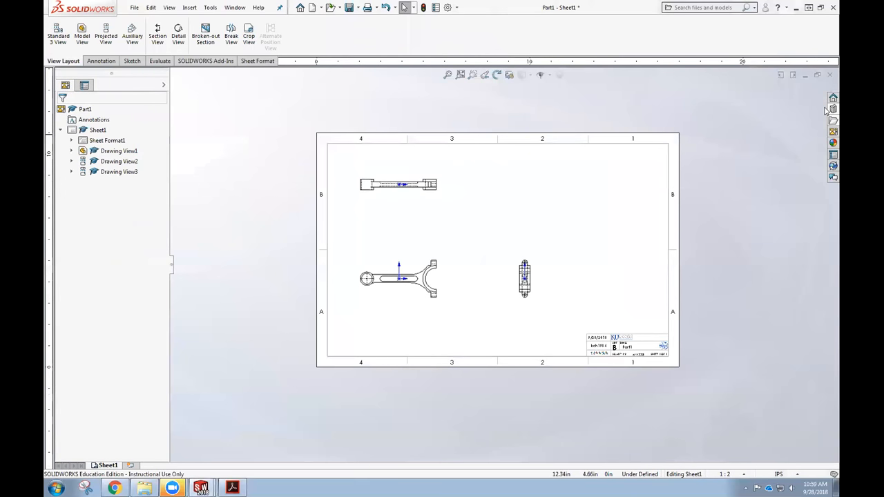
left_click(831, 132)
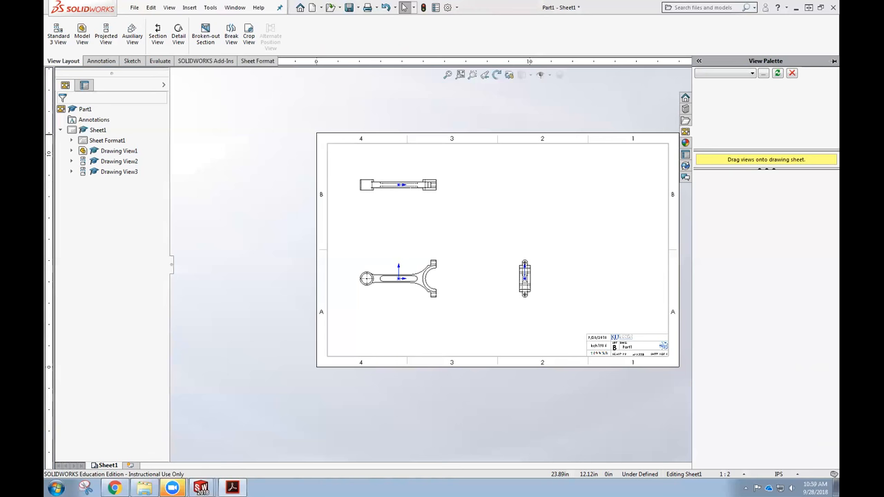
left_click(747, 74)
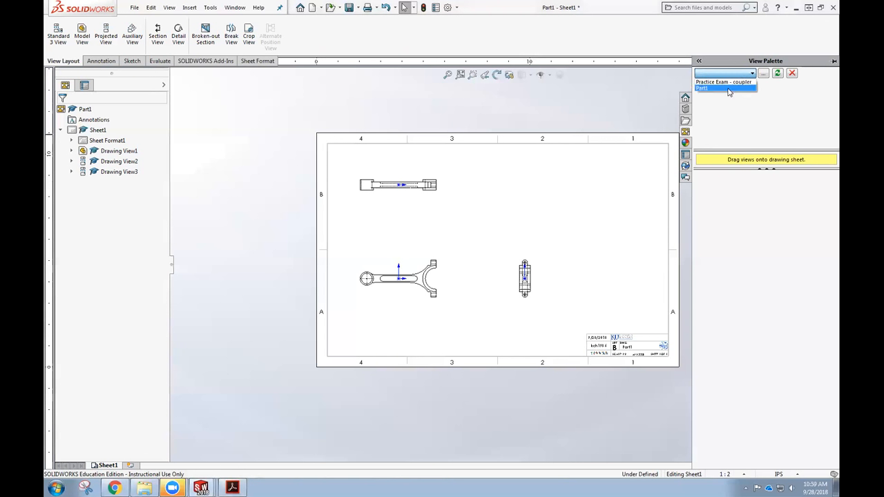
left_click(729, 88)
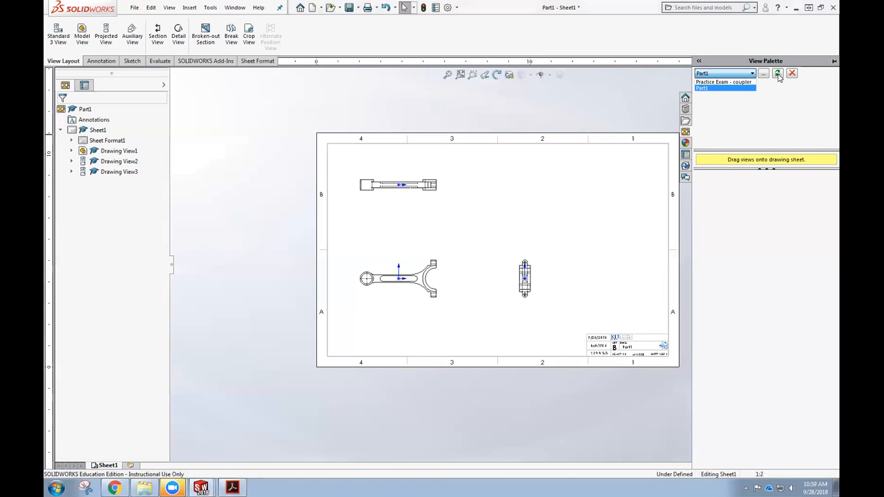
mouse_move(720, 301)
left_mouse_down()
mouse_move(626, 155)
mouse_move(661, 177)
mouse_move(696, 149)
left_mouse_up()
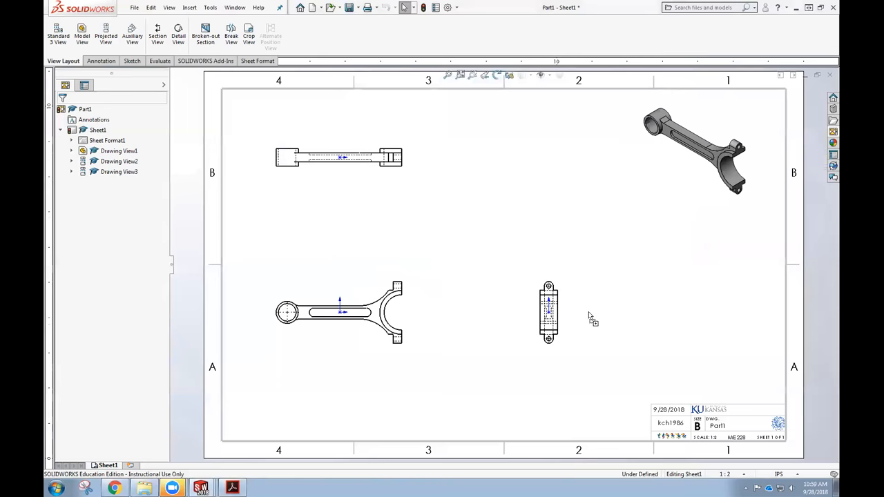
left_click(683, 132)
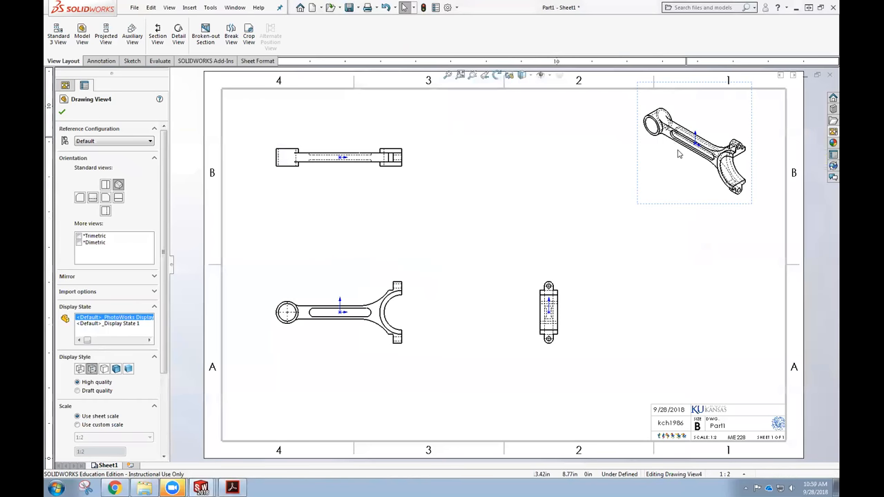
left_click(116, 369)
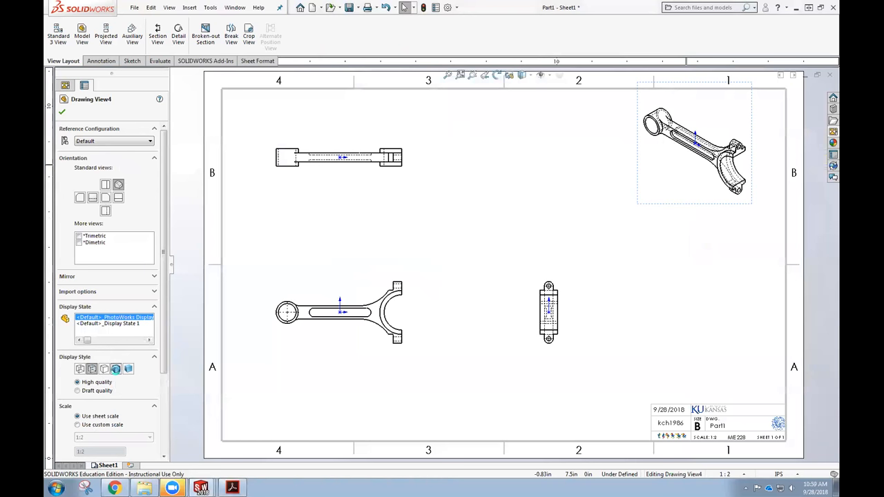
left_click(491, 248)
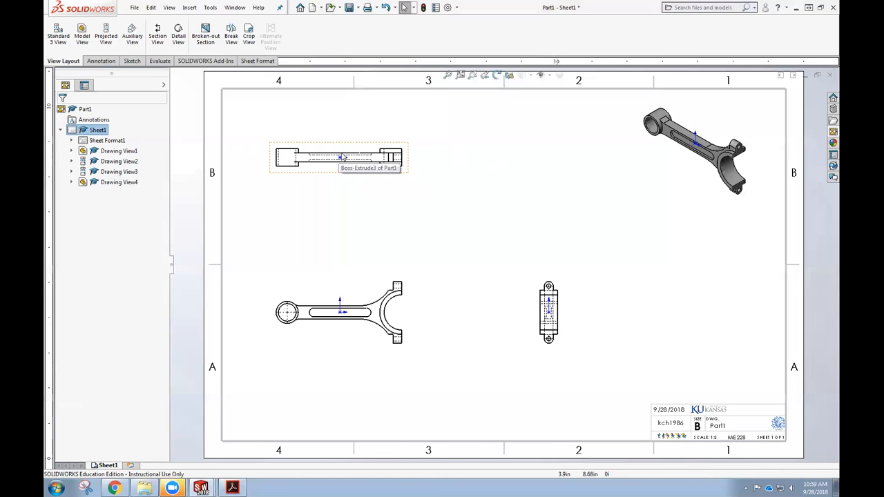
Step: Hide the origins in all the drawing views
left_click(543, 75)
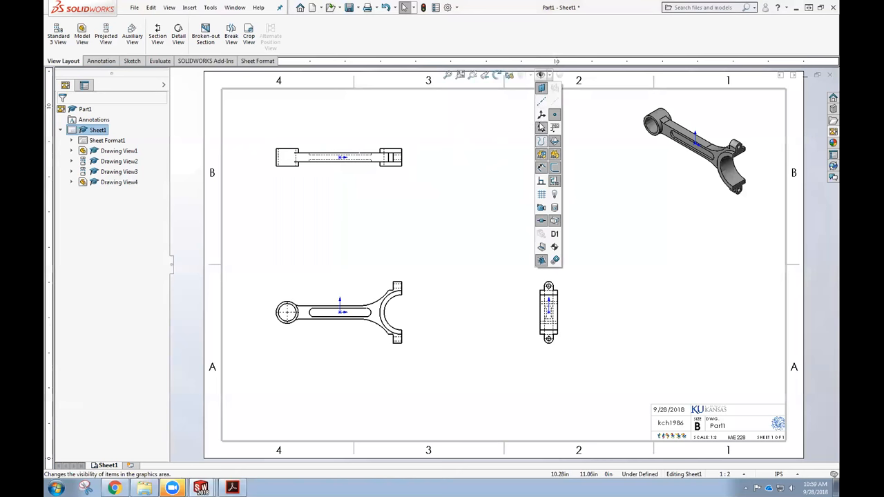
left_click(542, 129)
left_click(467, 197)
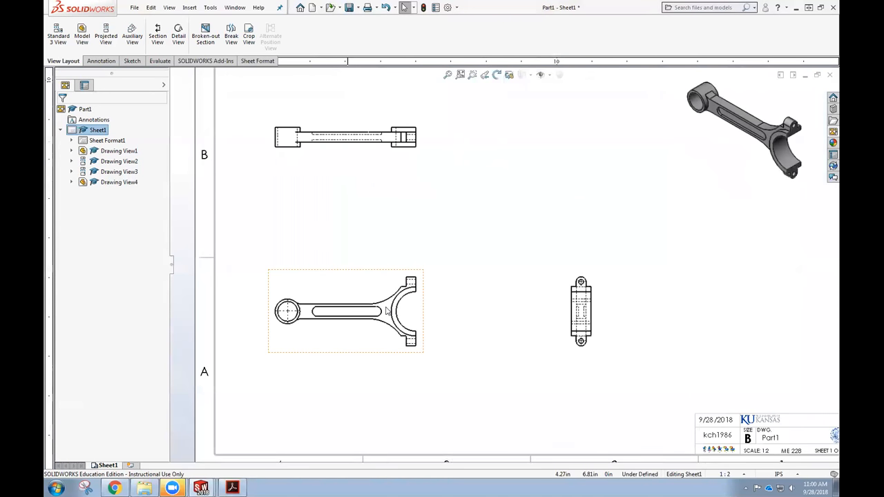
Step: Move the side view farther right on the sheet and shift the front view slightly right
scroll(558, 239, "up", 3)
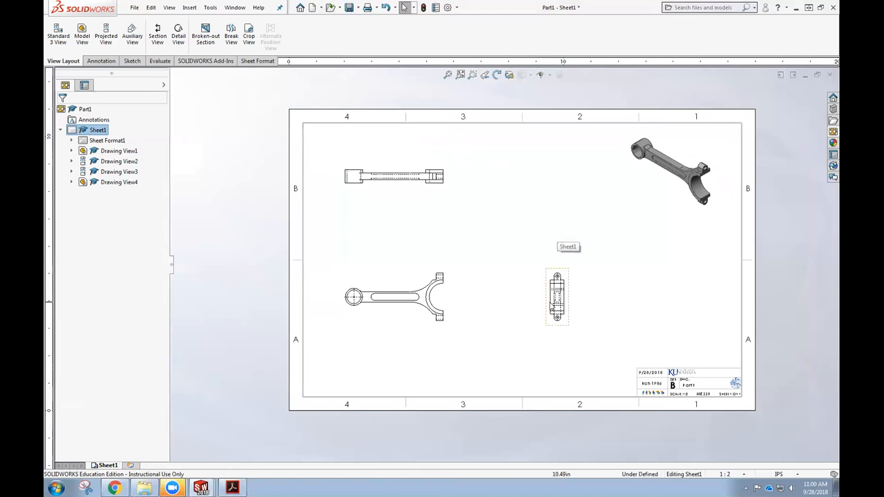
left_click_drag(568, 296, 625, 289)
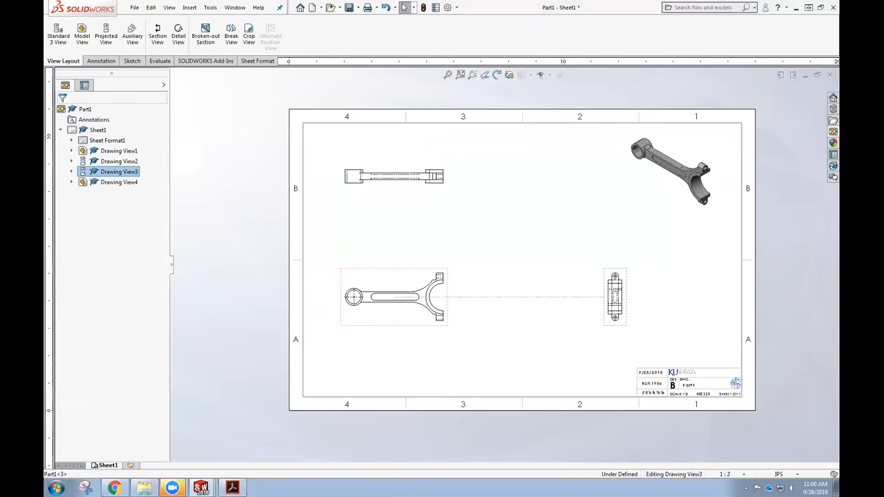
mouse_move(414, 269)
left_mouse_down()
mouse_move(428, 264)
mouse_move(427, 273)
left_mouse_up()
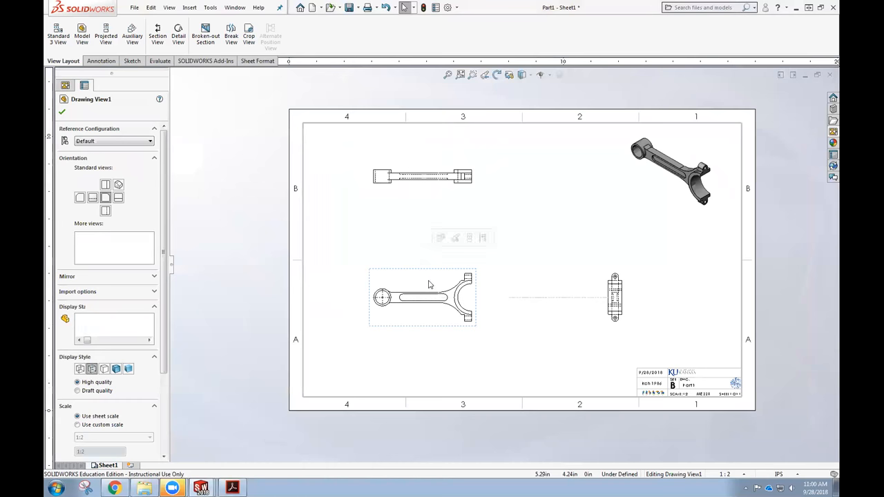
Step: Set the front view to a custom scale of 1:1
scroll(110, 359, "down", 4)
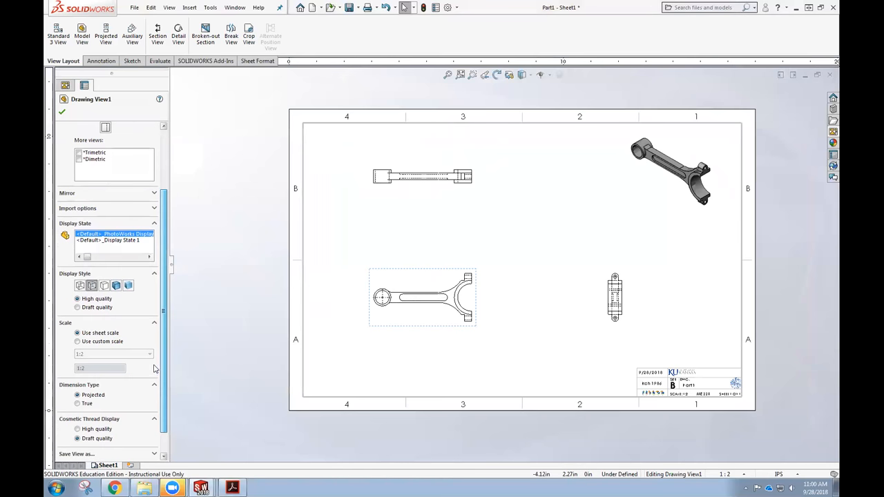
left_click(524, 276)
left_click(415, 281)
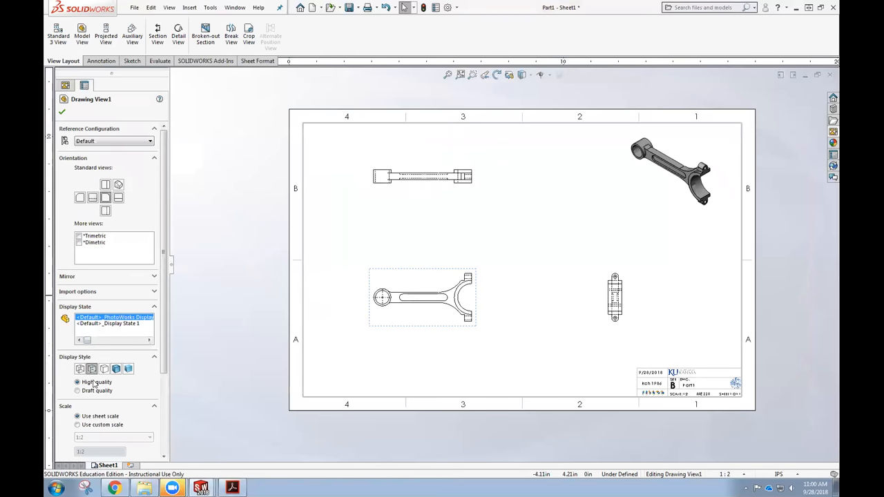
left_click(78, 425)
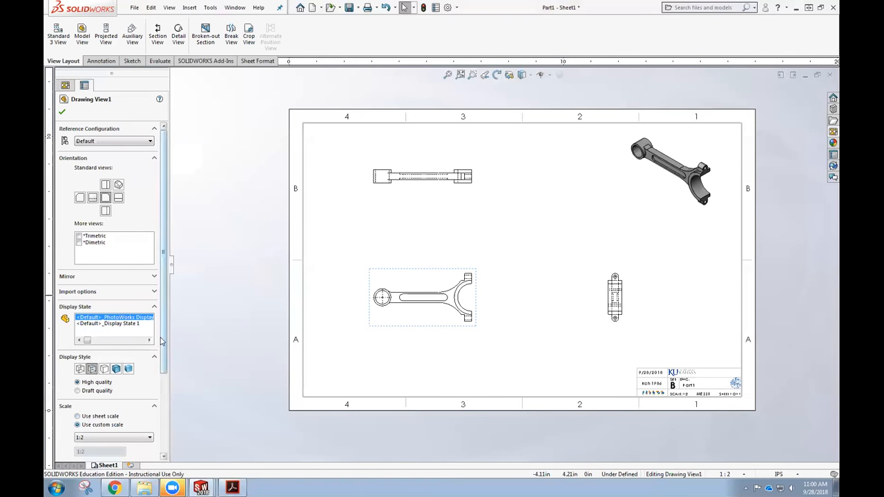
scroll(147, 386, "down", 3)
left_click(113, 330)
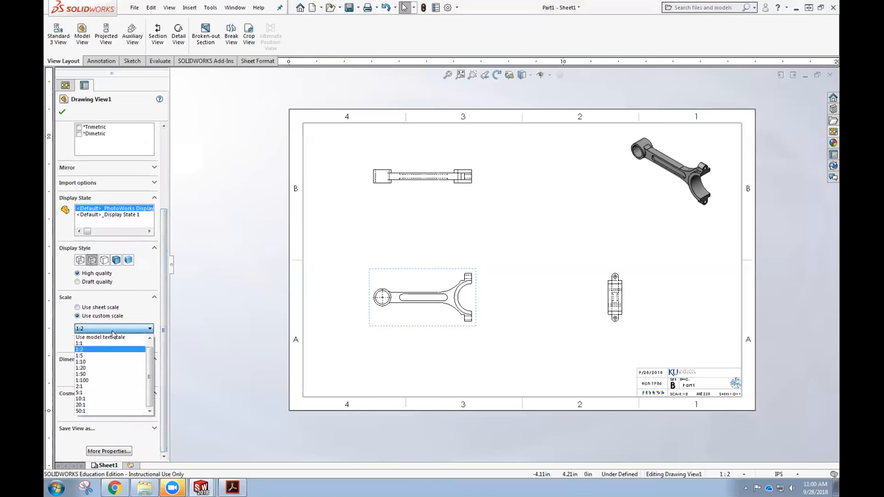
left_click(105, 344)
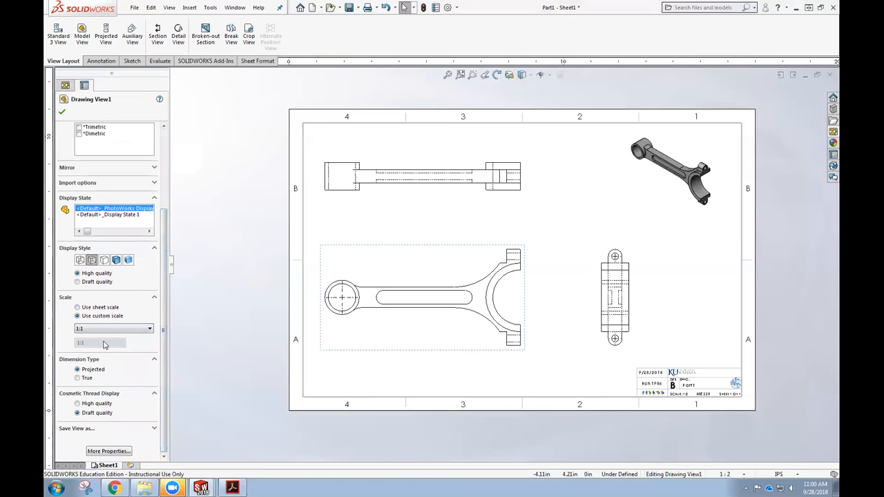
left_click(439, 235)
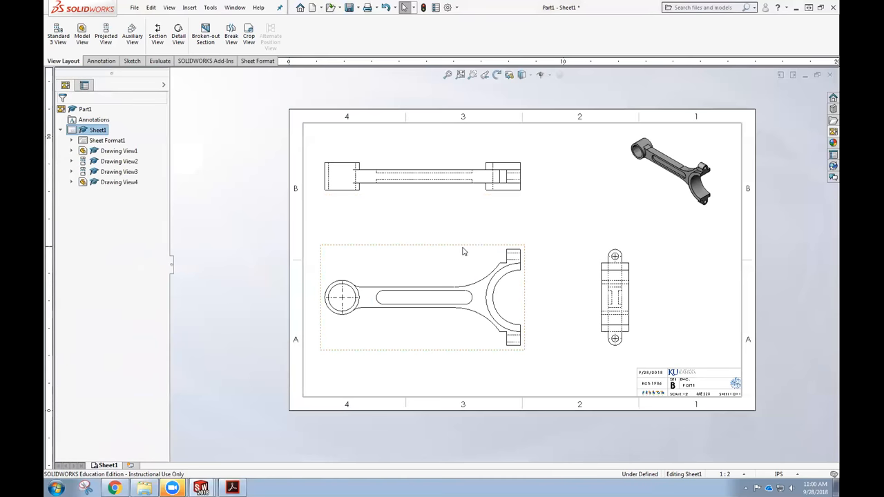
Step: Reposition the enlarged front view slightly right and down, and move the side view closer to the sheet's right border
left_click(456, 252)
left_click_drag(449, 249, 473, 254)
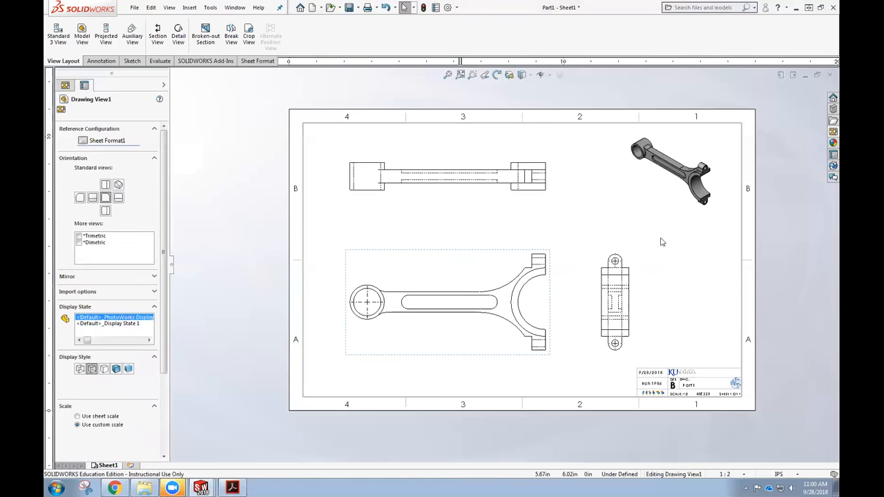
left_click_drag(633, 258, 684, 246)
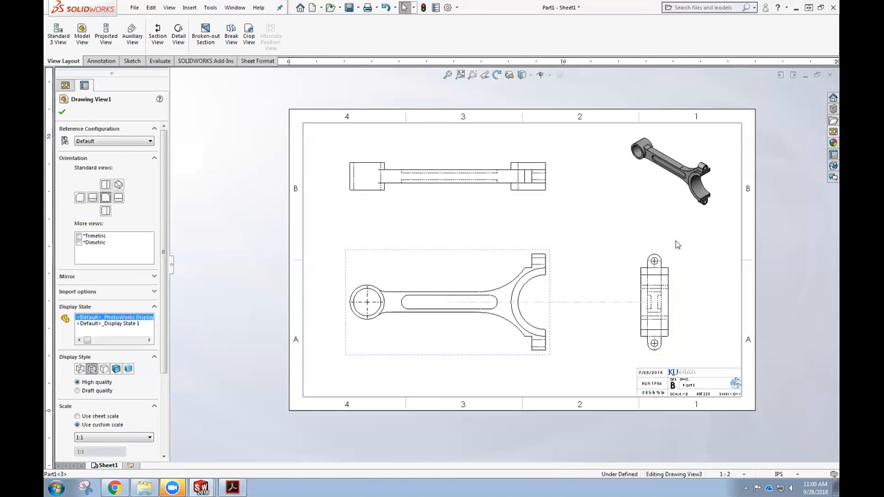
left_click(464, 377)
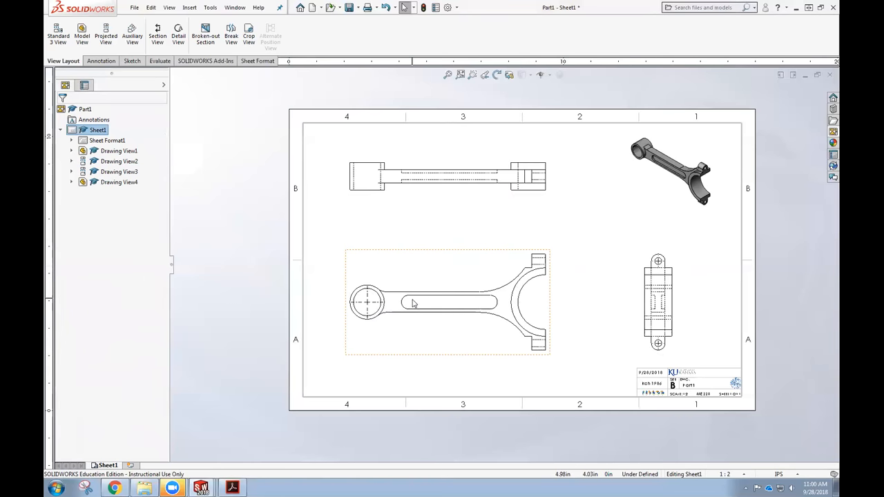
Step: Add center marks in the front view to the large fork arc and, with the slot ends option, to both ends of the slot
left_click(100, 61)
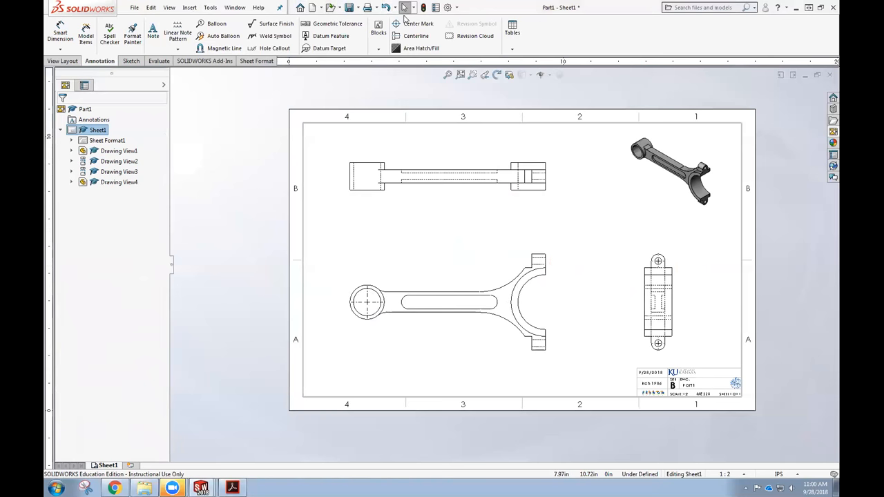
left_click(412, 24)
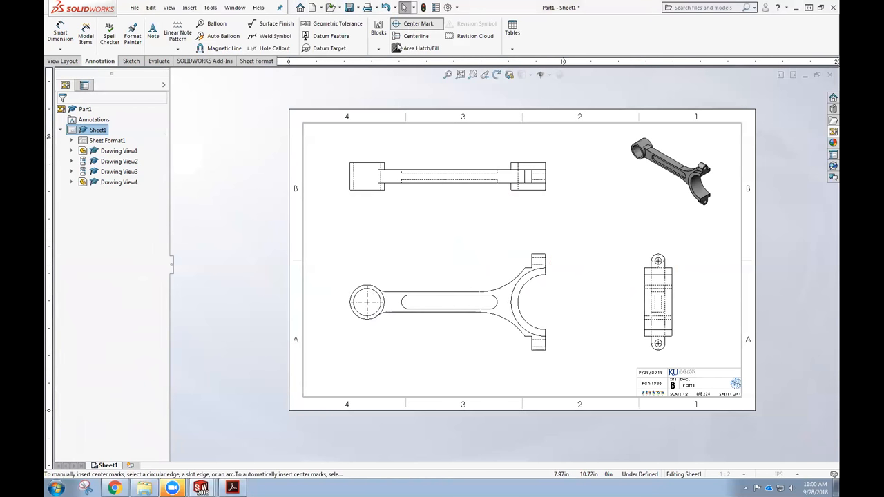
left_click(514, 303)
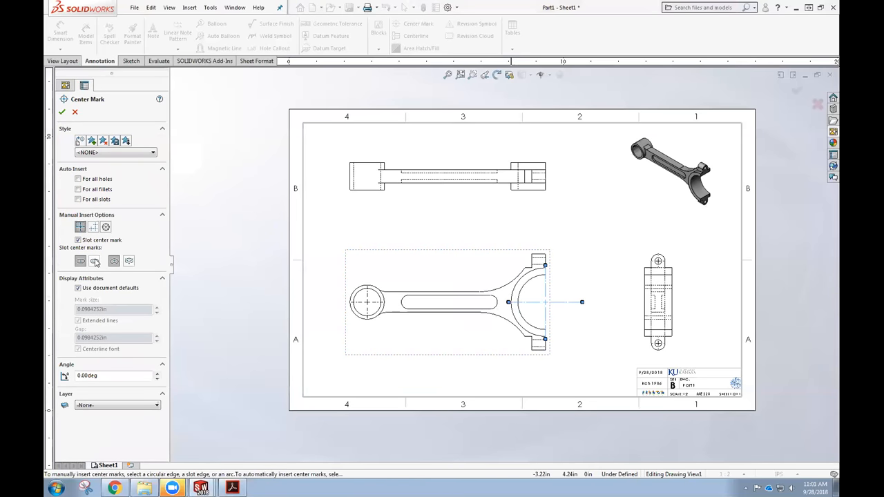
left_click(95, 261)
left_click(406, 308)
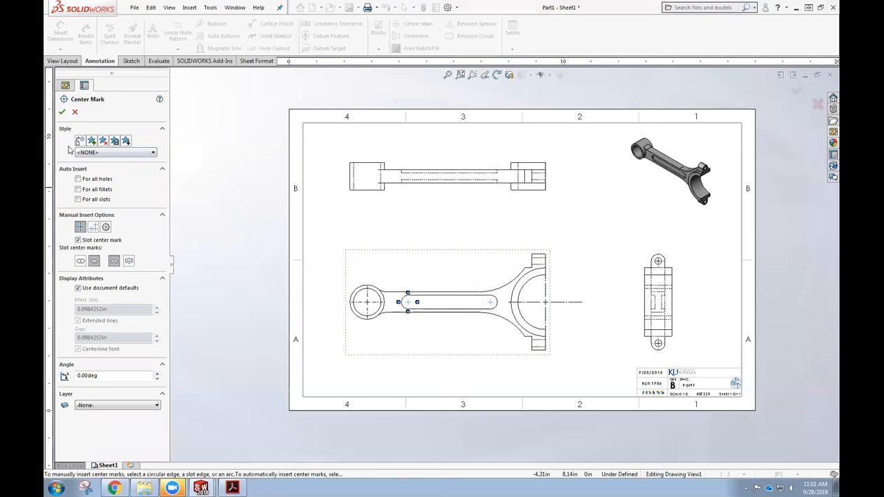
left_click(61, 112)
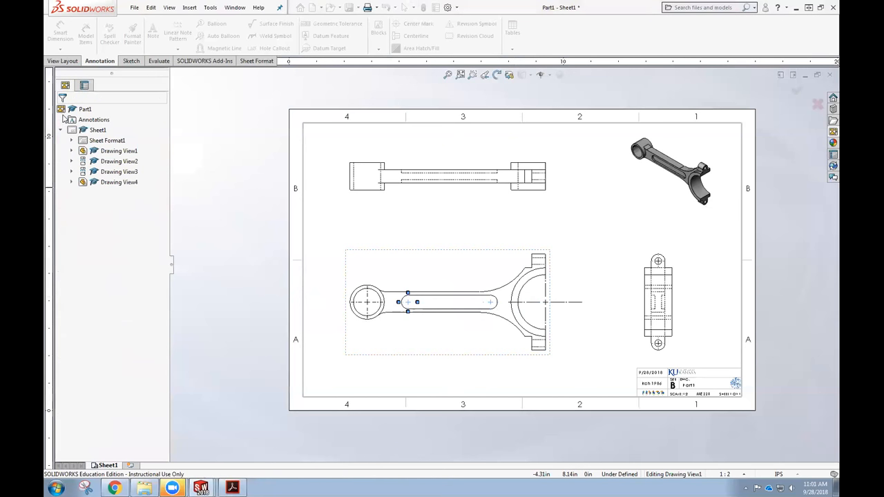
Step: Add centerlines through both fork lug holes in the front view and through the small-end bore in the top view
left_click(388, 267)
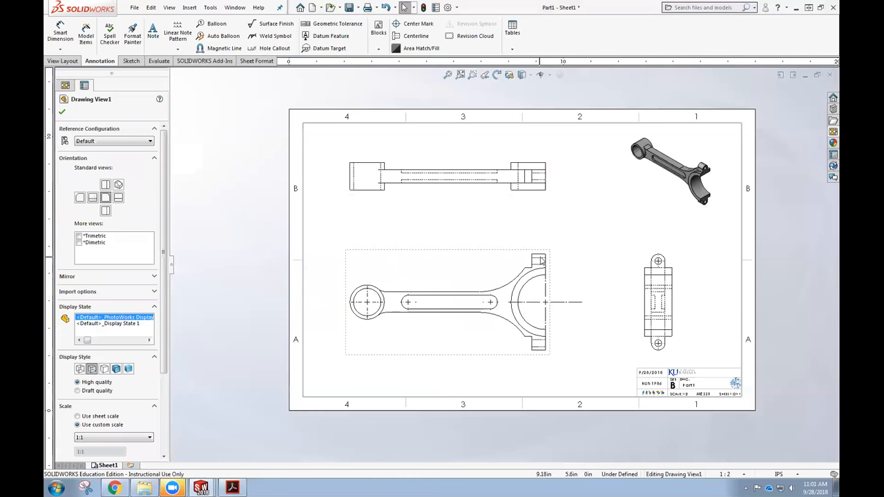
left_click(416, 35)
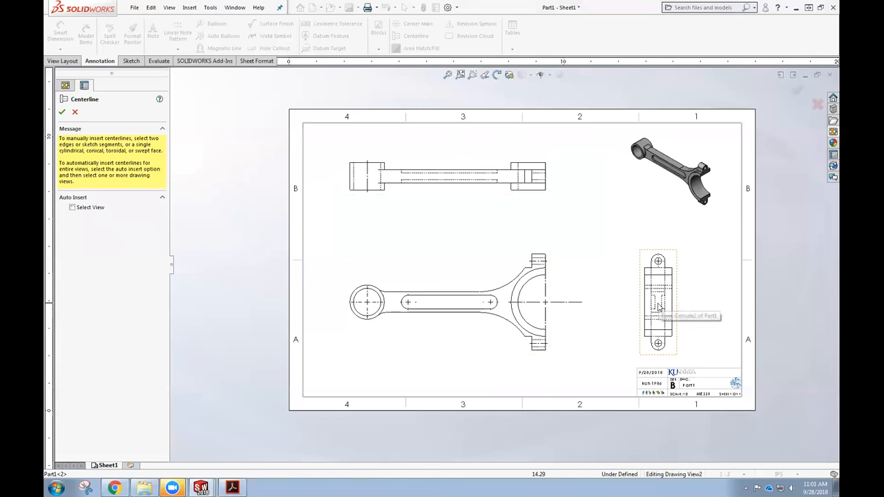
left_click(62, 113)
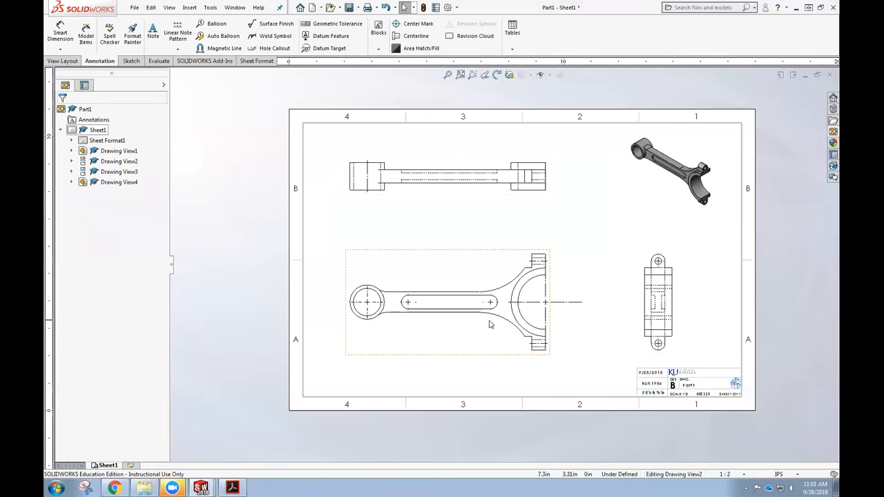
Step: Insert the model dimensions from the entire model into all views, without using the sketch dimension placement
left_click(87, 38)
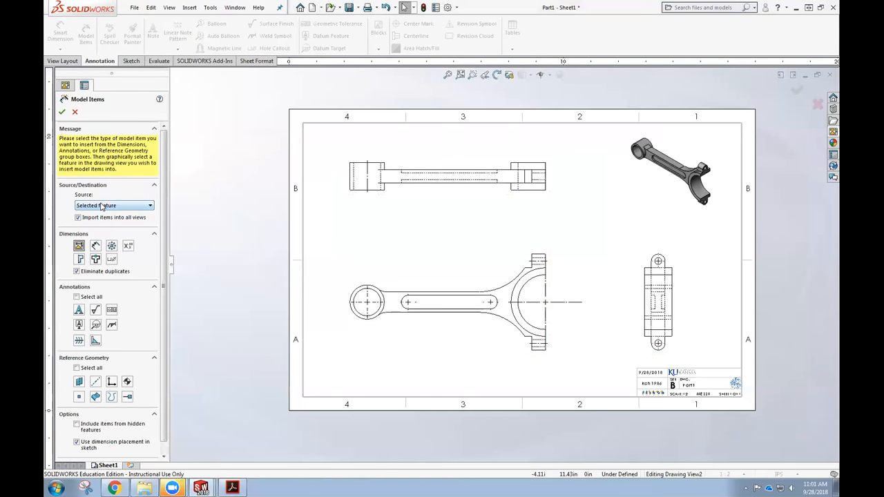
left_click(112, 205)
left_click(90, 212)
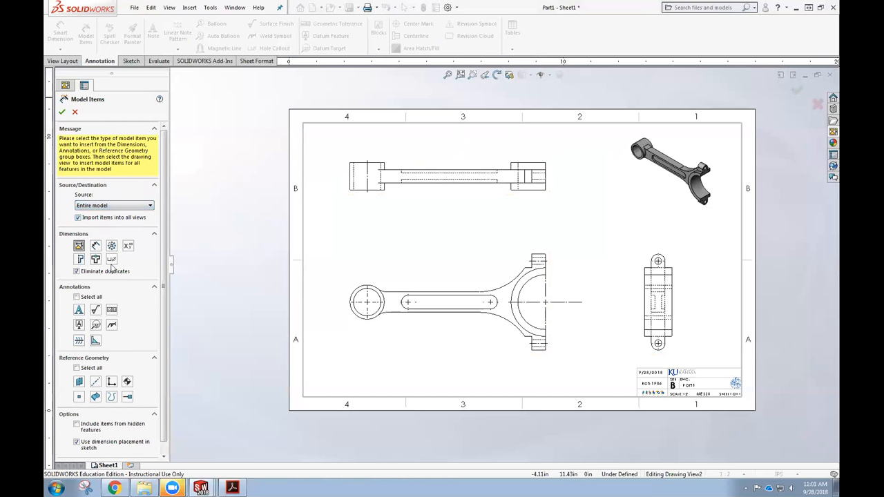
scroll(127, 301, "down", 1)
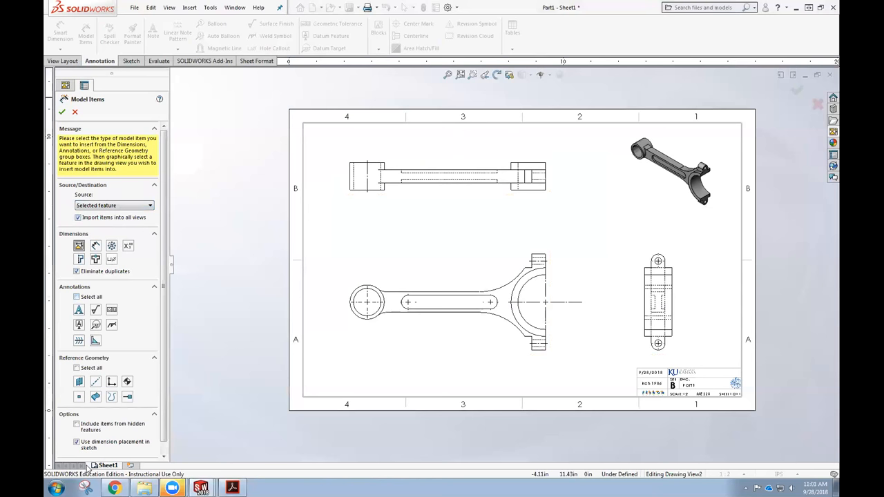
scroll(101, 412, "down", 1)
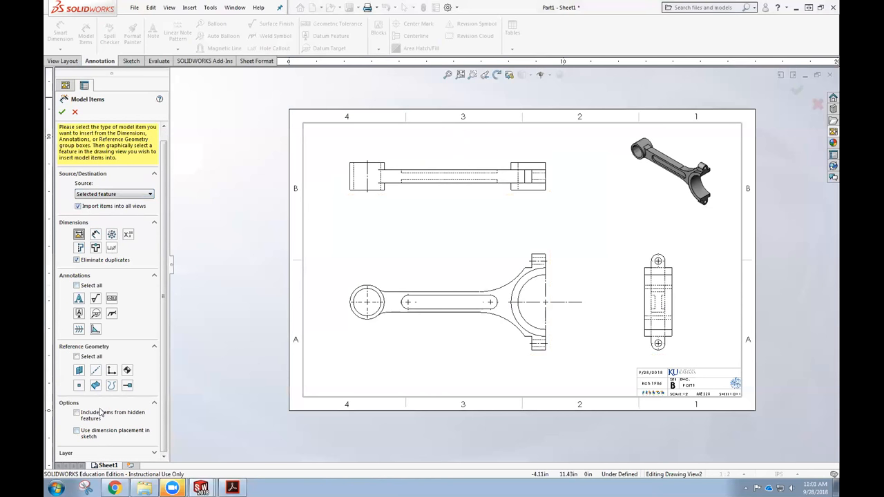
left_click(62, 112)
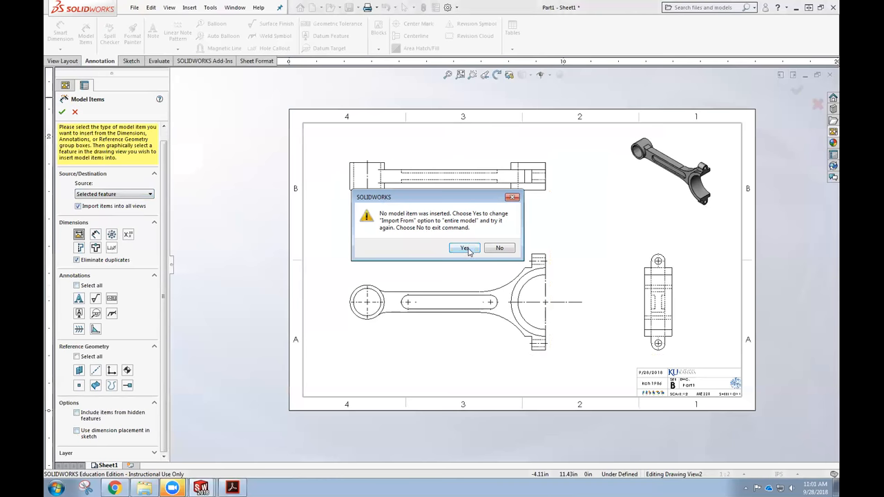
left_click(464, 247)
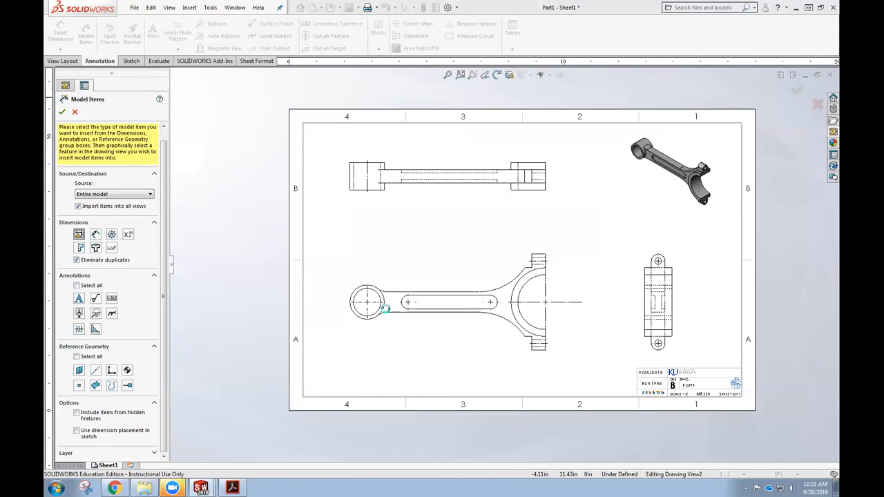
left_click(561, 241)
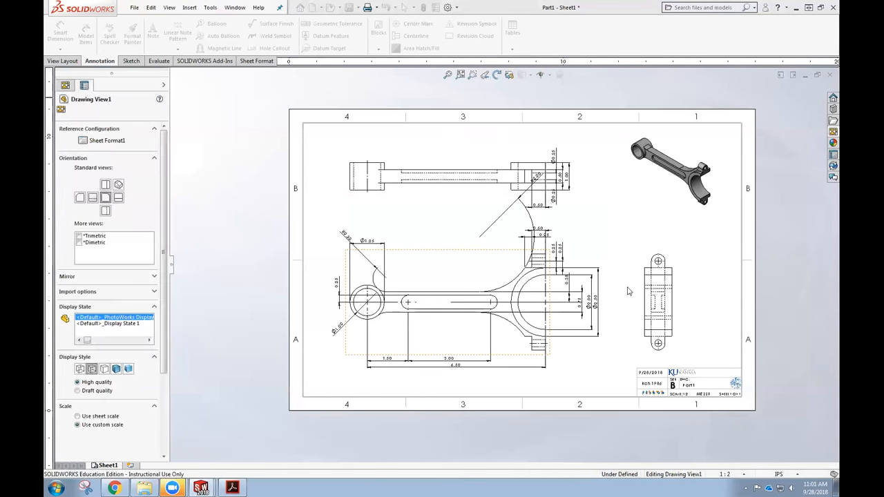
Step: Shift the top view up, place the R2.00 dimension beside the upper fork fillet, and bring the Ø1.25 dimension closer to the small end
scroll(554, 273, "down", 1)
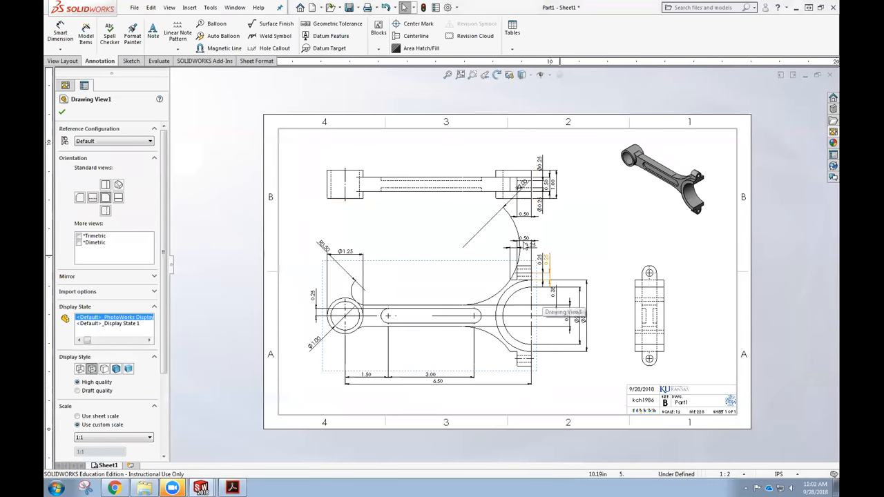
mouse_move(517, 192)
left_mouse_down()
mouse_move(491, 241)
mouse_move(507, 207)
left_mouse_up()
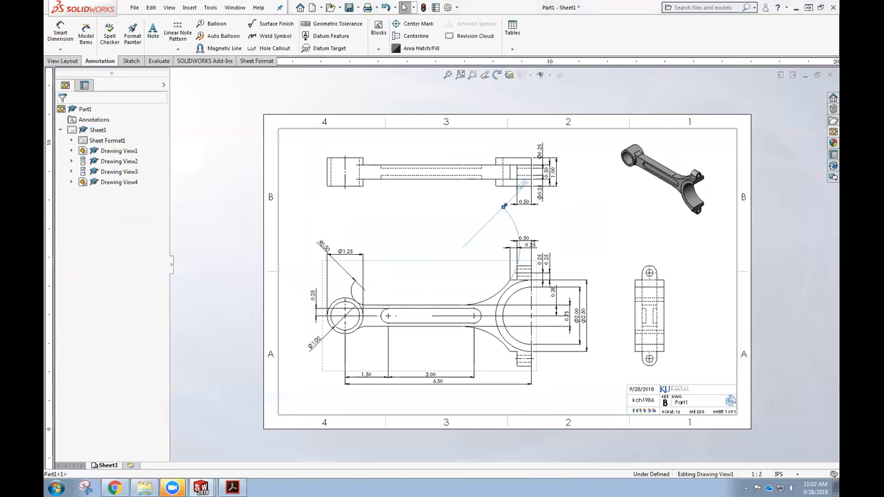
left_click(505, 206)
left_click_drag(505, 205, 481, 268)
left_click_drag(351, 252, 348, 293)
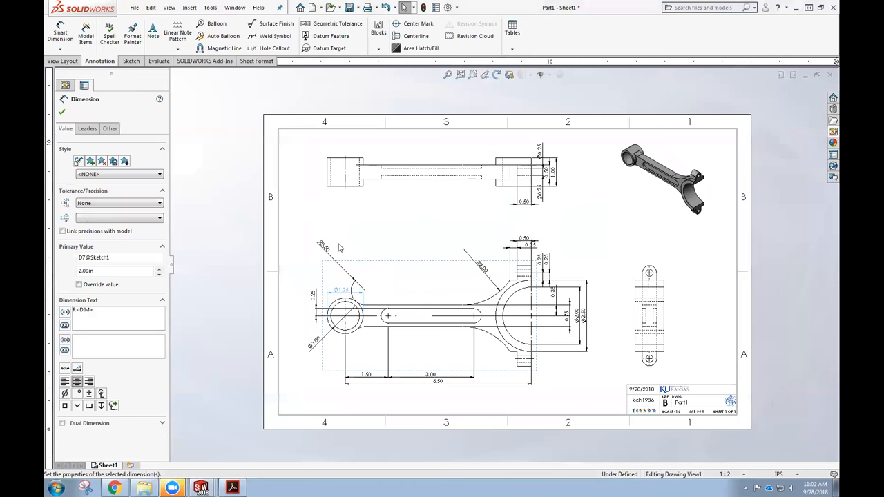
Step: Move the small-end R0.50 dimension above the slot and give it a custom text position with a broken leader and horizontal text
left_click_drag(326, 247, 386, 267)
left_click(90, 131)
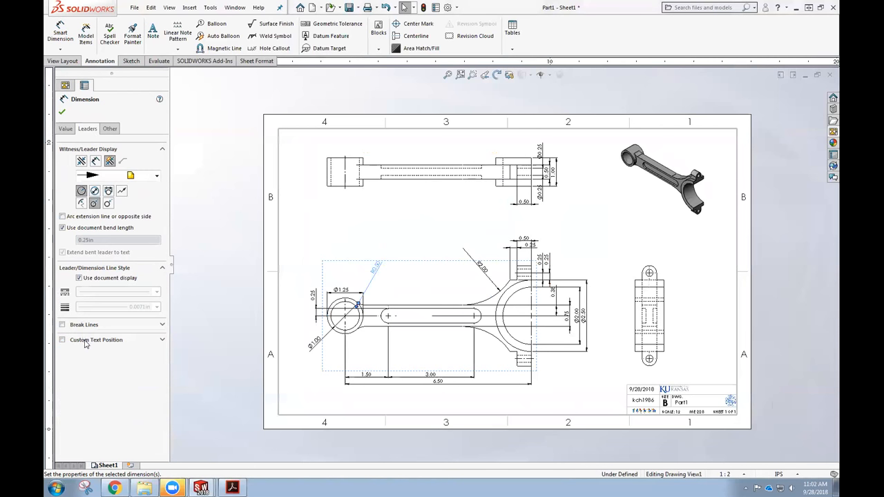
left_click(85, 343)
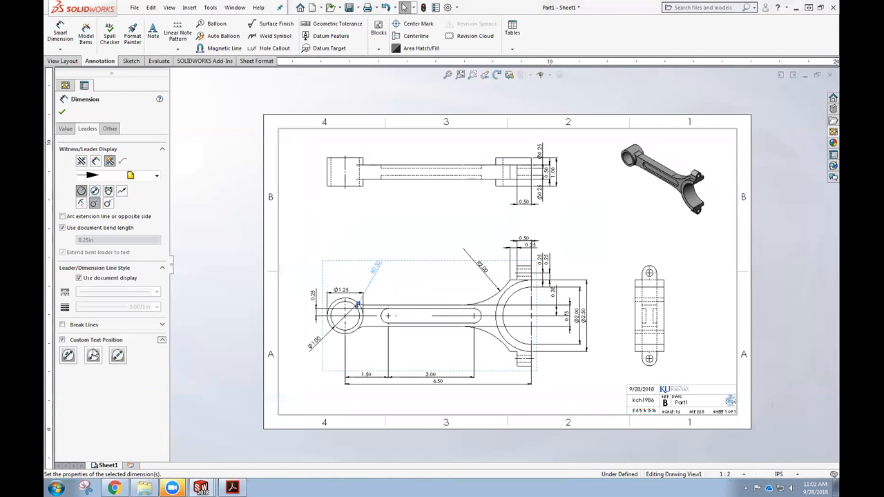
left_click(382, 273)
left_click_drag(379, 263, 413, 265)
left_click(375, 225)
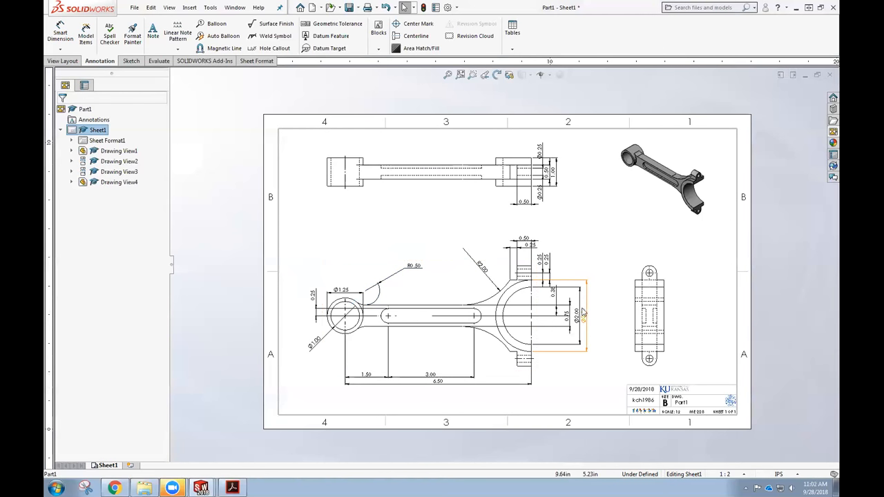
Step: Move the fork's Ø2.50 dimension farther outward and place the 6.50 overall length dimension above the front view
left_click_drag(591, 319, 611, 318)
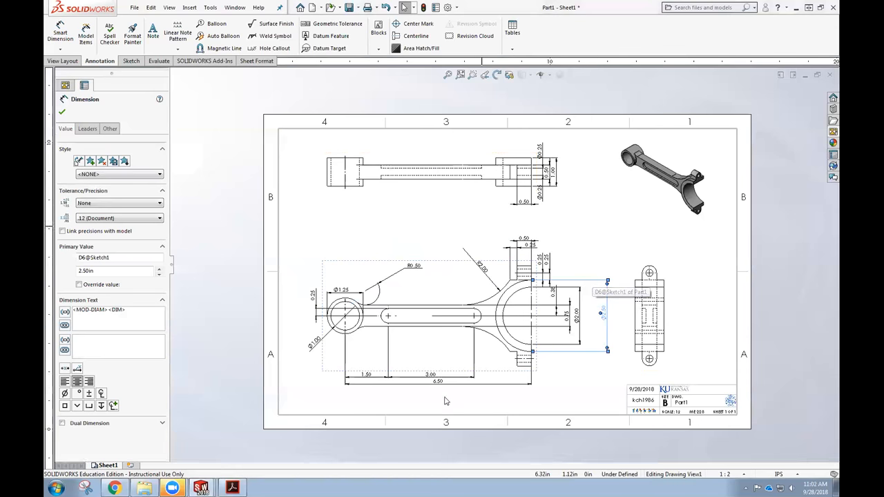
left_click_drag(449, 382, 447, 226)
left_click(607, 233)
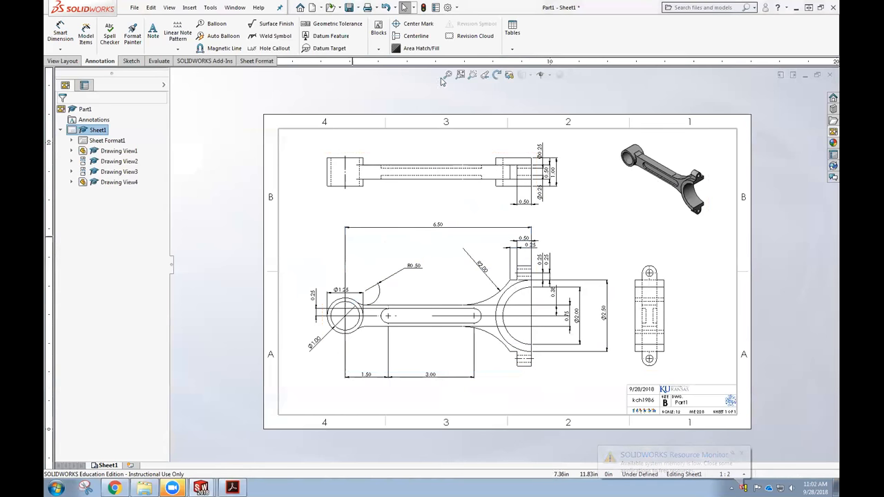
Step: Set the document's dimension text font height to 18 points
left_click(457, 8)
left_click(467, 18)
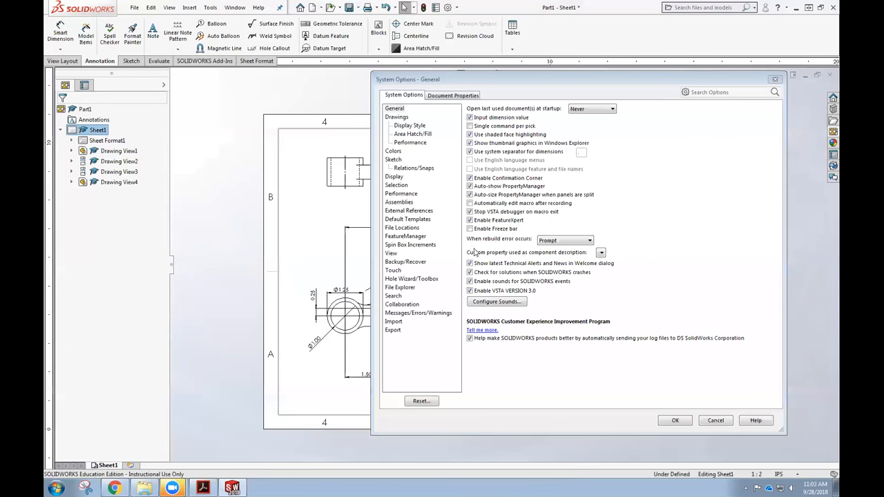
left_click(453, 96)
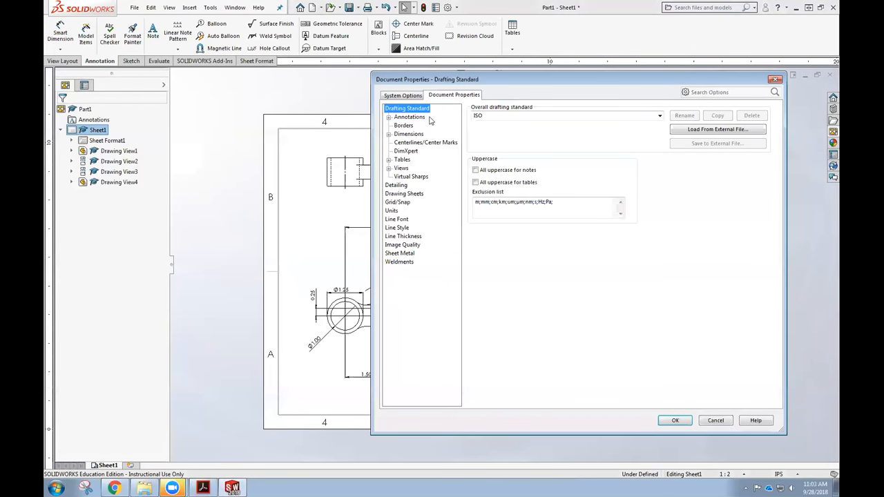
left_click(407, 134)
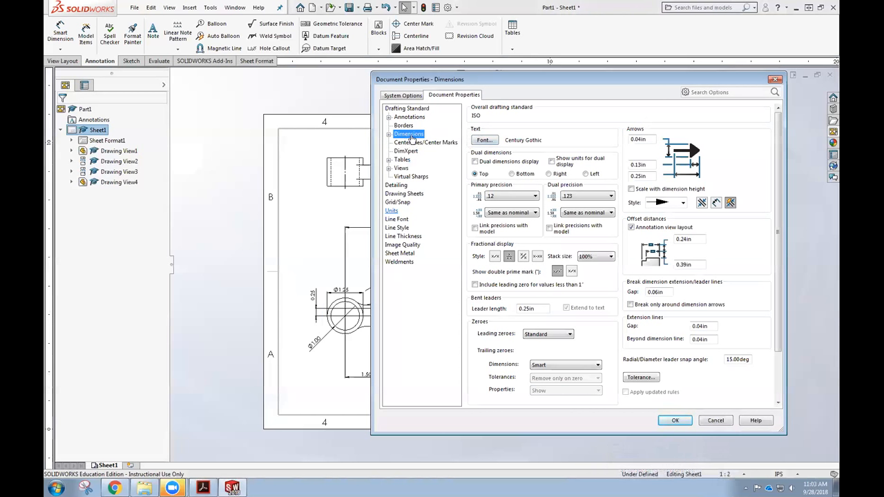
left_click(486, 141)
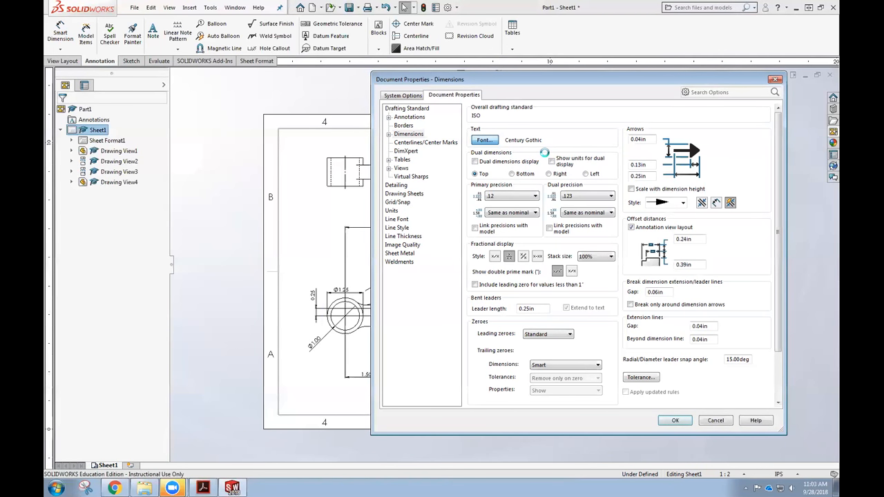
left_click(600, 226)
left_click(644, 254)
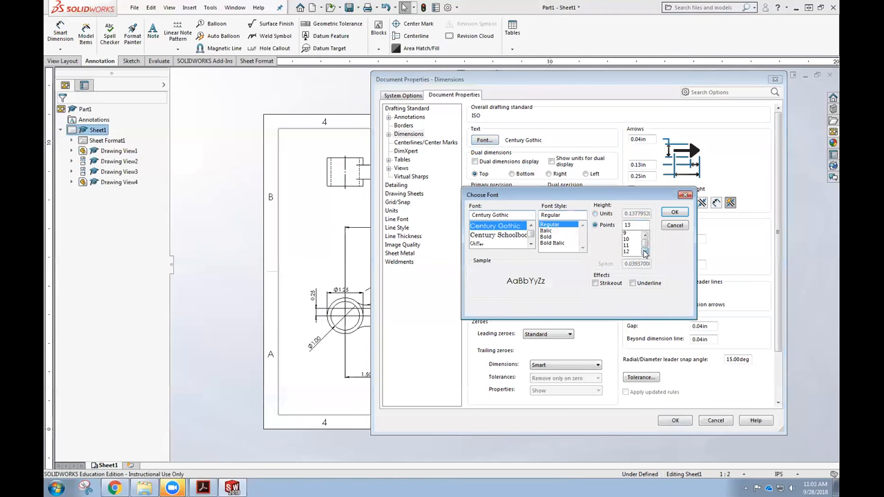
left_click(634, 253)
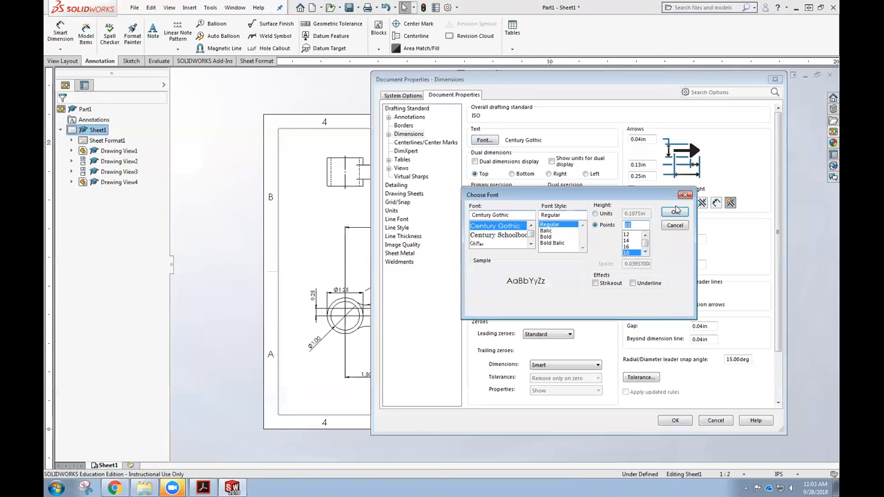
left_click(676, 212)
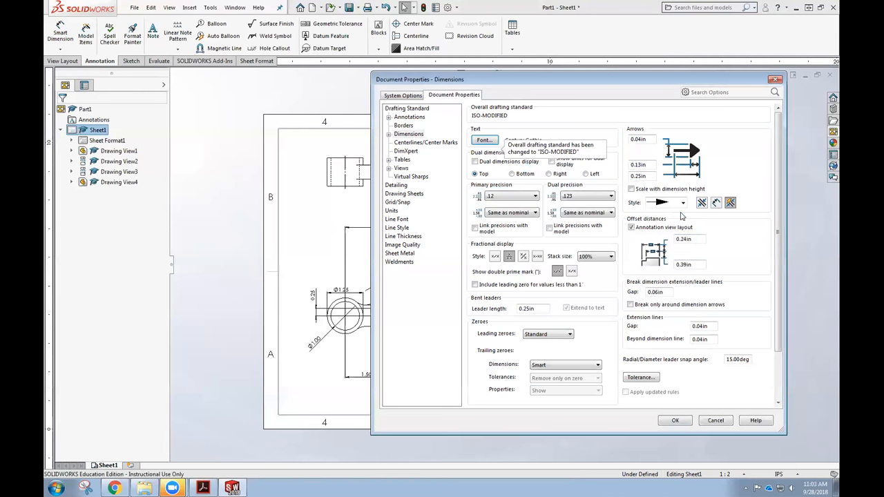
left_click(675, 422)
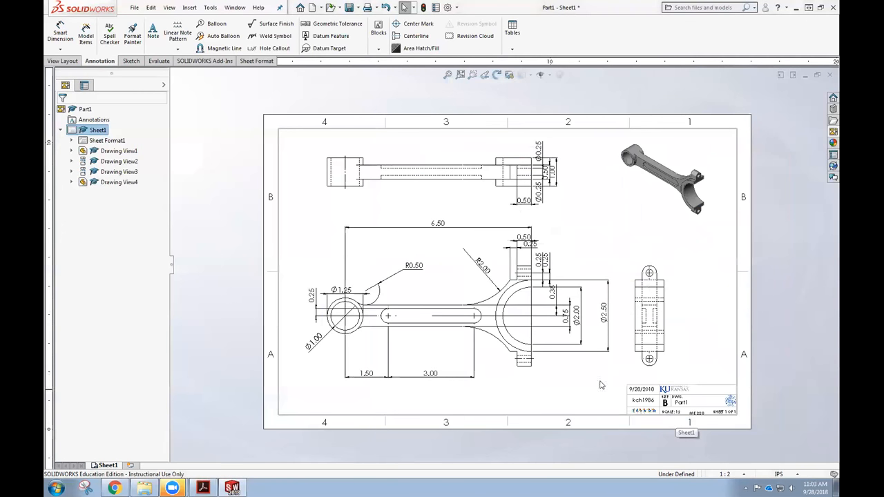
Step: Shift the 6.50 dimension text slightly left, move the top view's lower Ø0.25 dimension clear of the view, and delete the duplicate Ø0.25
left_click_drag(447, 228, 432, 230)
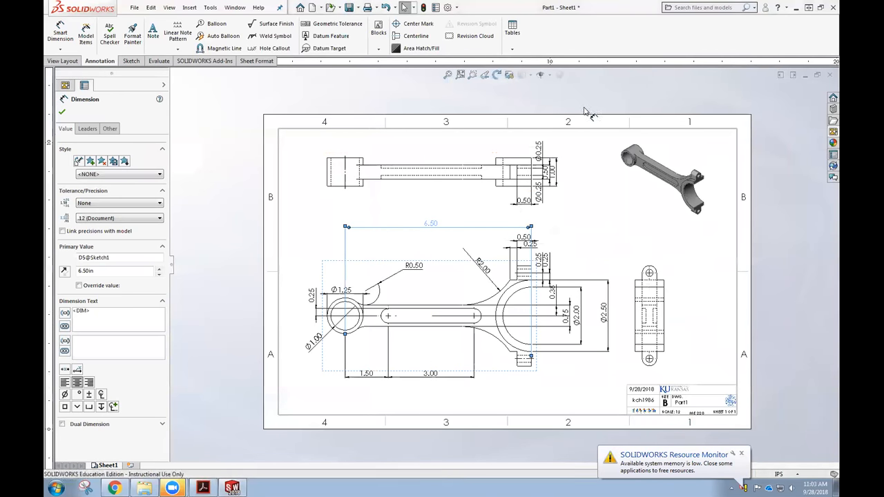
left_click_drag(539, 189, 553, 206)
key("Delete")
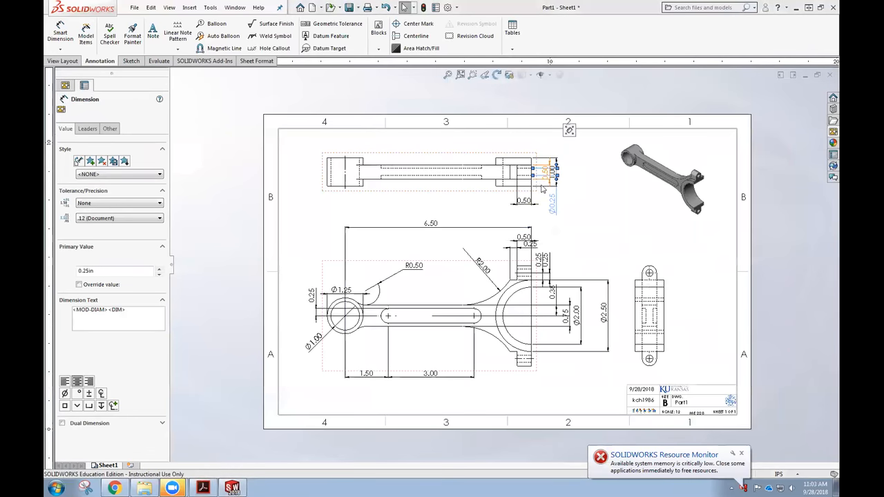
Step: Space out the top view's 0.50 and 1.00 height dimensions beside the fork end and give both a custom text position with horizontal text
left_click_drag(571, 171, 593, 173)
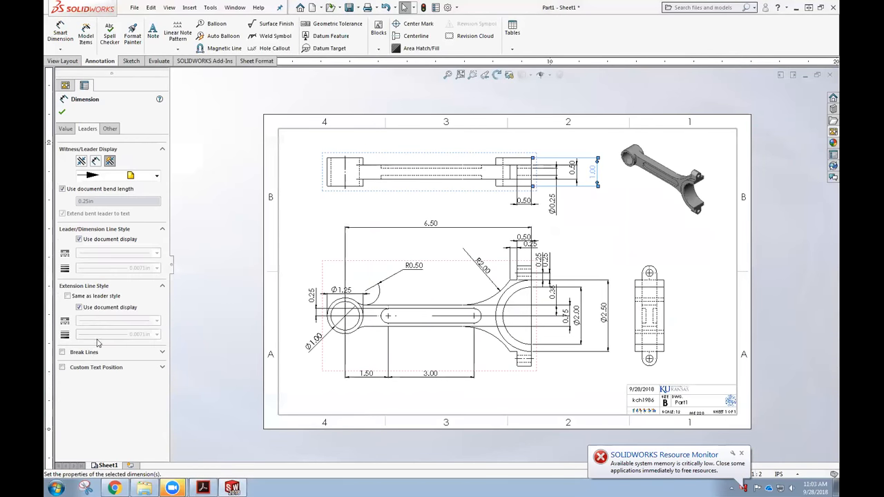
left_click(86, 368)
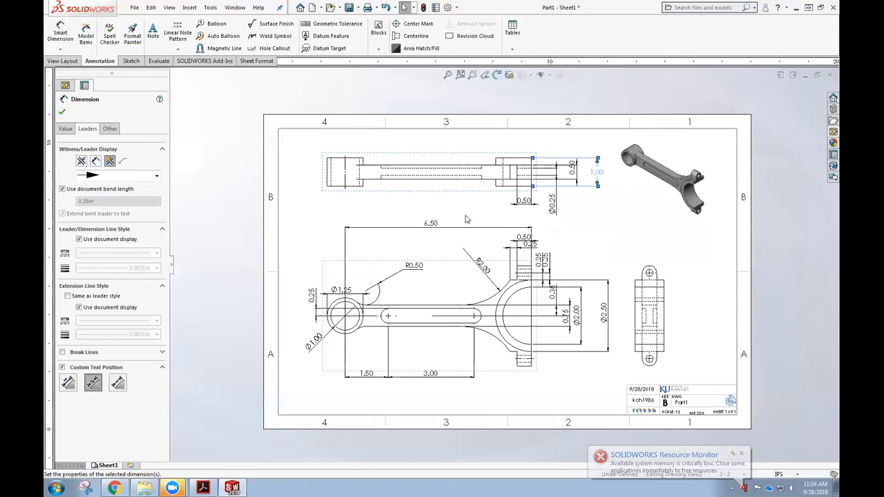
left_click_drag(573, 170, 573, 177)
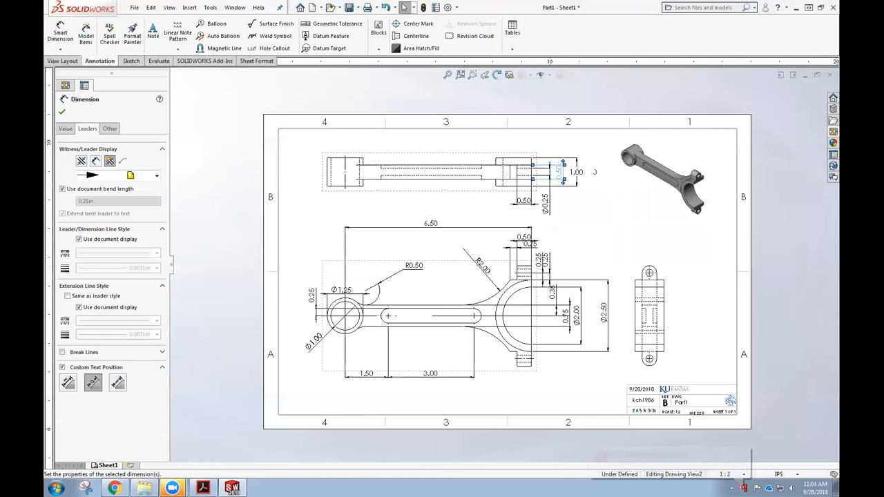
left_click(102, 369)
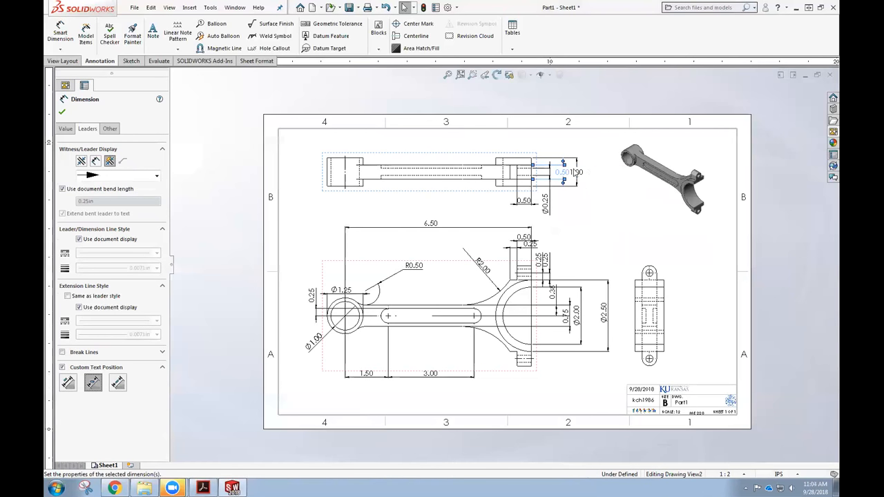
key("Escape")
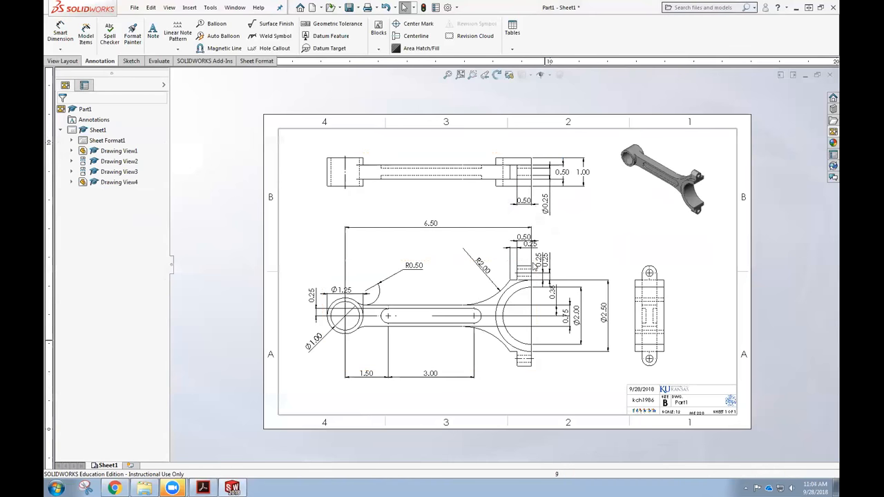
Step: Move the front view's upper 0.25 lug dimension text left of its extension lines and reposition the R2.00 dimension along the fork fillet
left_click_drag(528, 245, 489, 246)
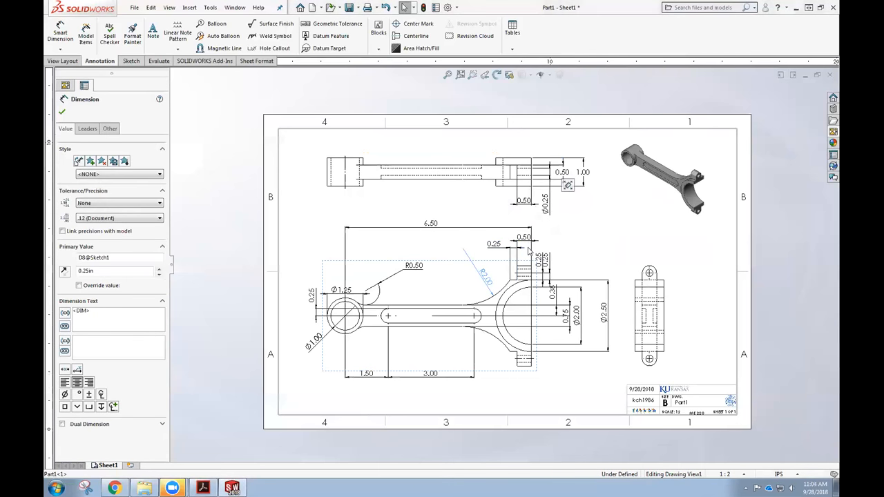
left_click(303, 327)
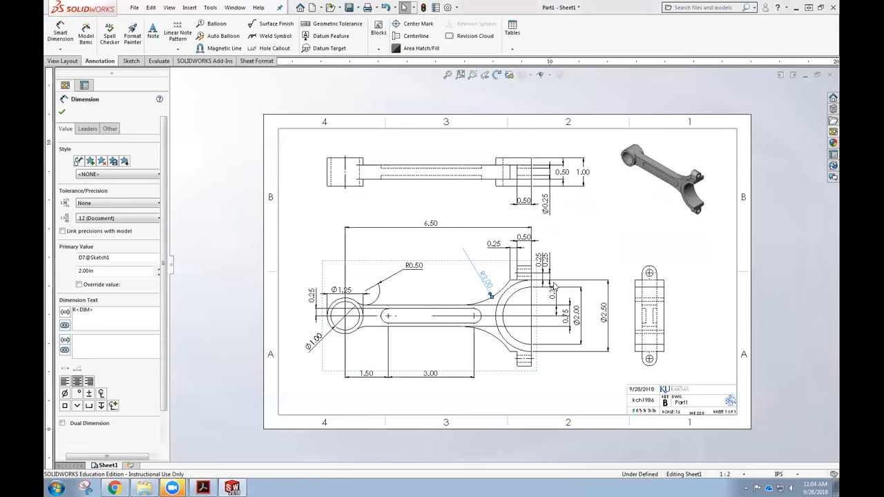